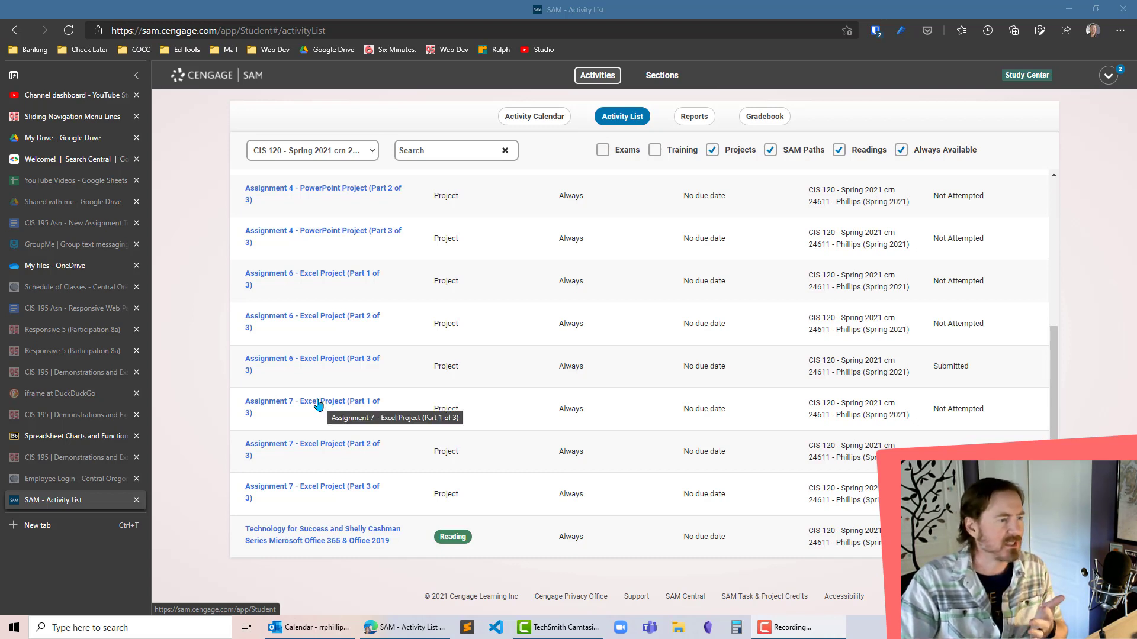
- Start Assignment 7 - Excel Project (Part 1 of 3) and open its instruction file, Instructions_SC_EX19_3a.docx
{"action": "left_click", "coordinate": [318, 403]}
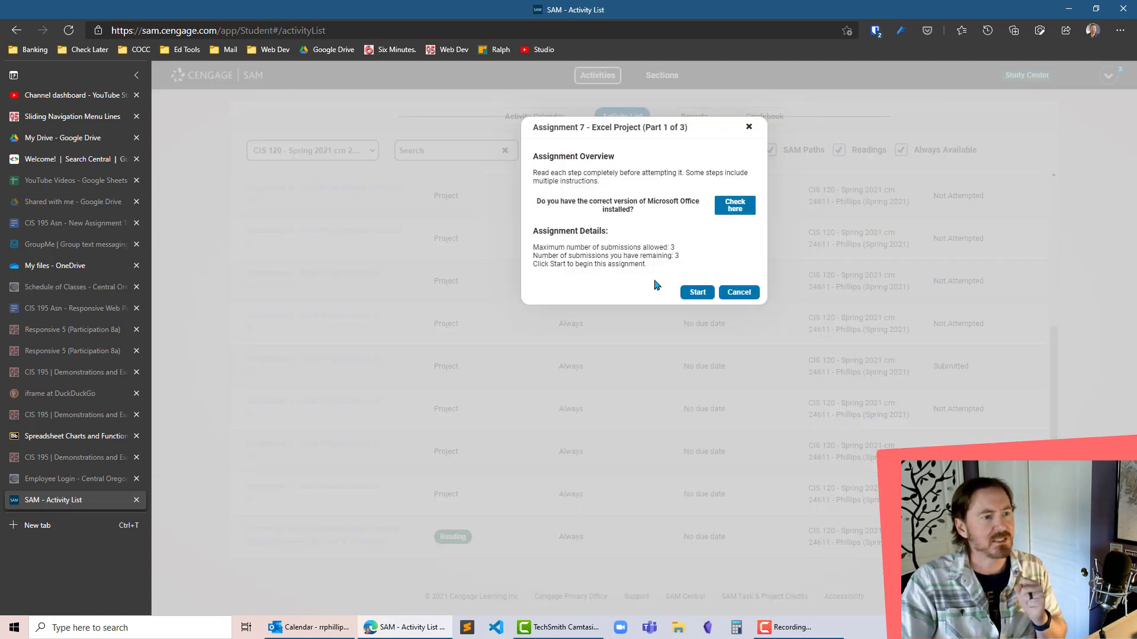
{"action": "left_click", "coordinate": [693, 292]}
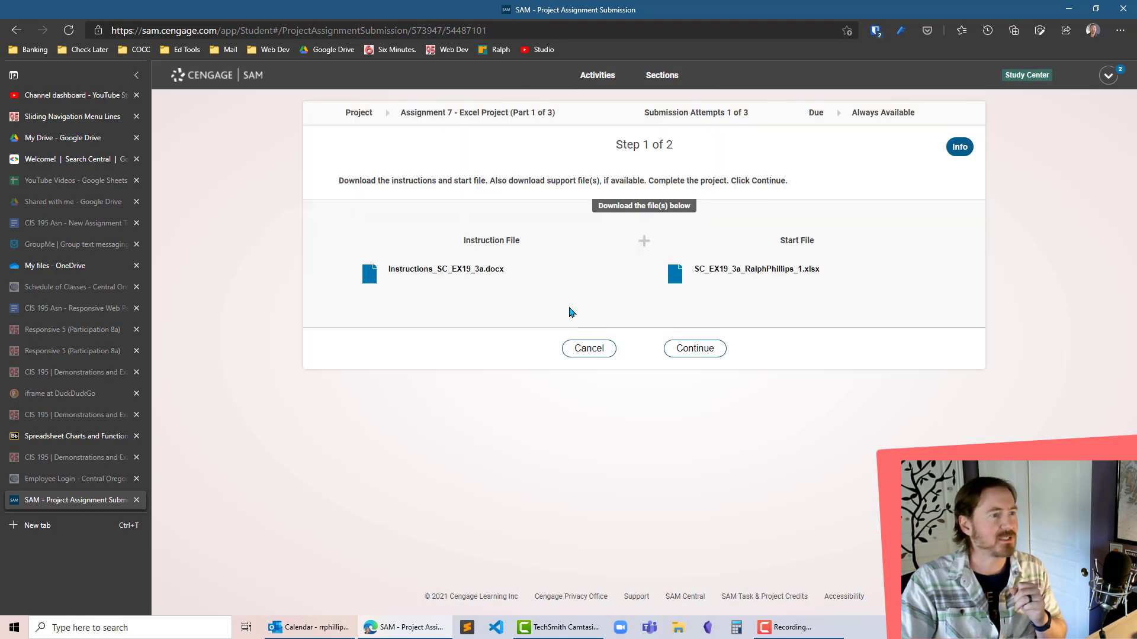
{"action": "left_click", "coordinate": [470, 272]}
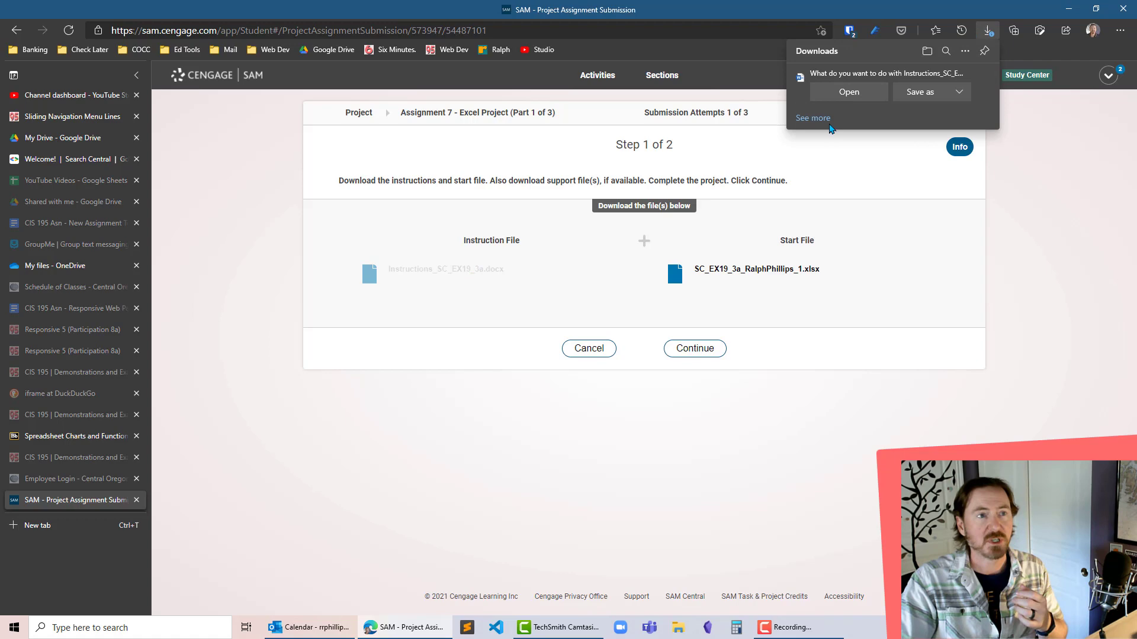
{"action": "left_click", "coordinate": [851, 94]}
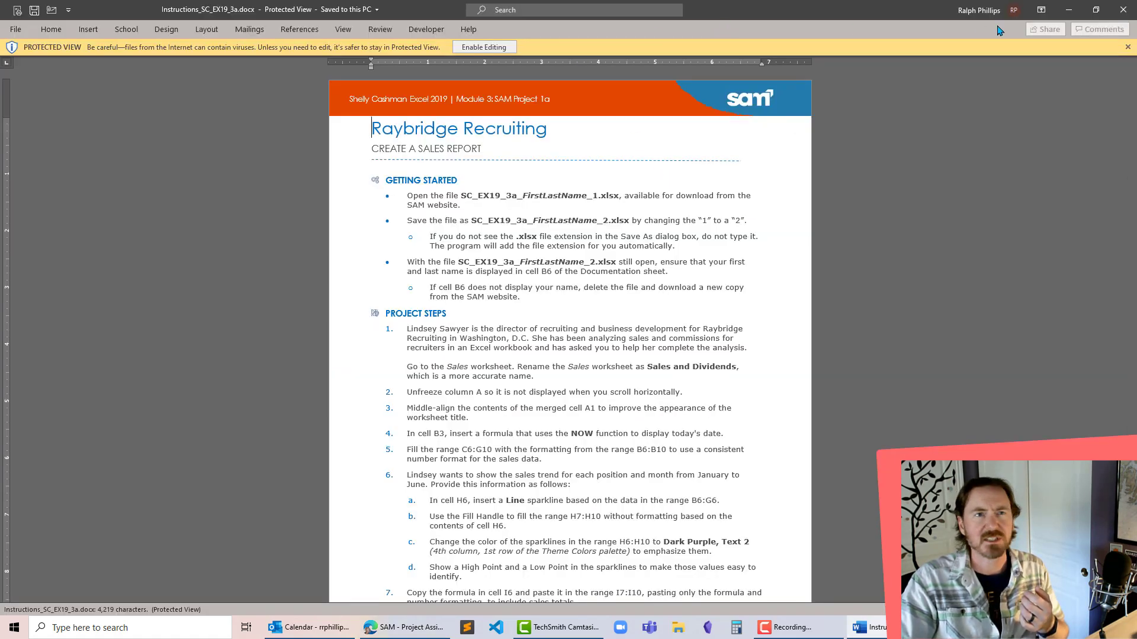
- Open the Excel start file from the assignment page in a maximized window and enable editing
{"action": "left_click", "coordinate": [1070, 10]}
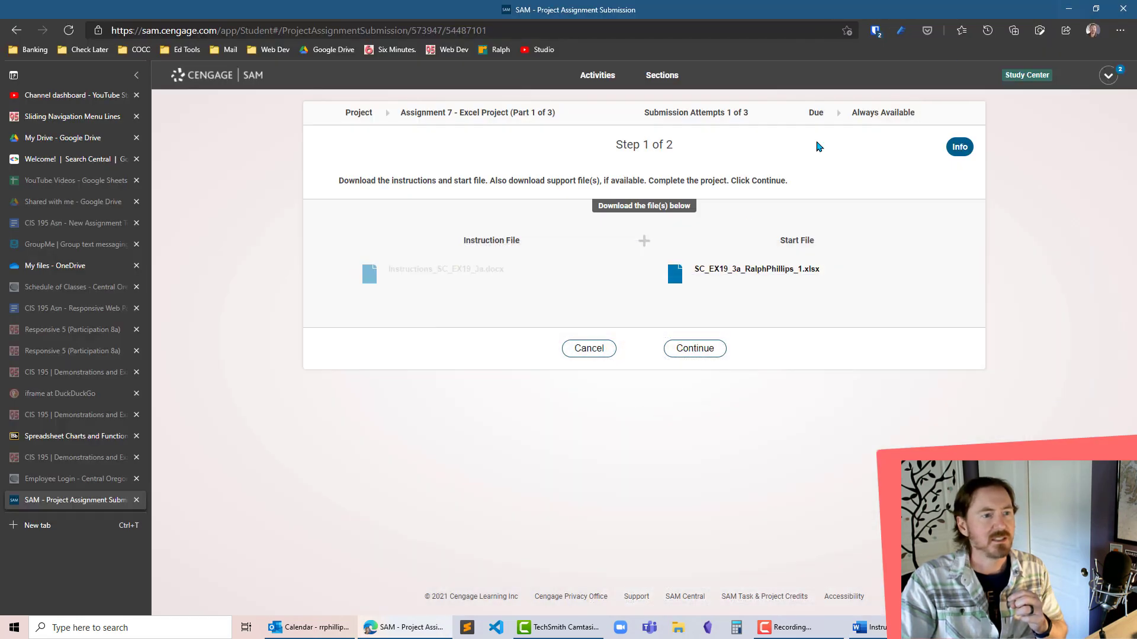
{"action": "left_click", "coordinate": [749, 272]}
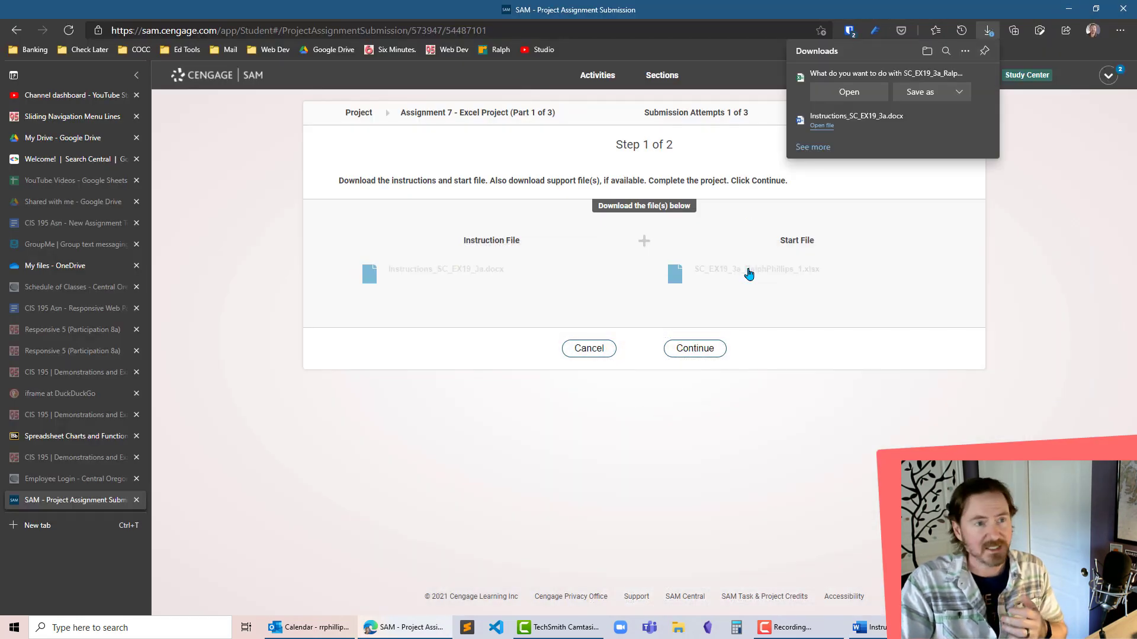
{"action": "left_click", "coordinate": [849, 91]}
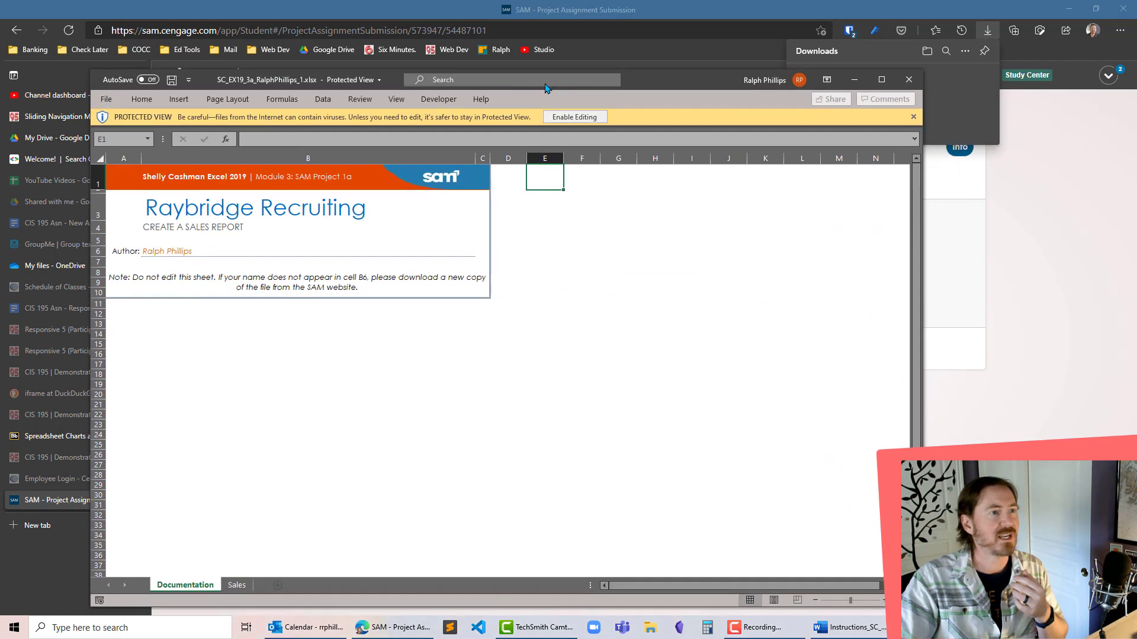
{"action": "double_click", "coordinate": [661, 86]}
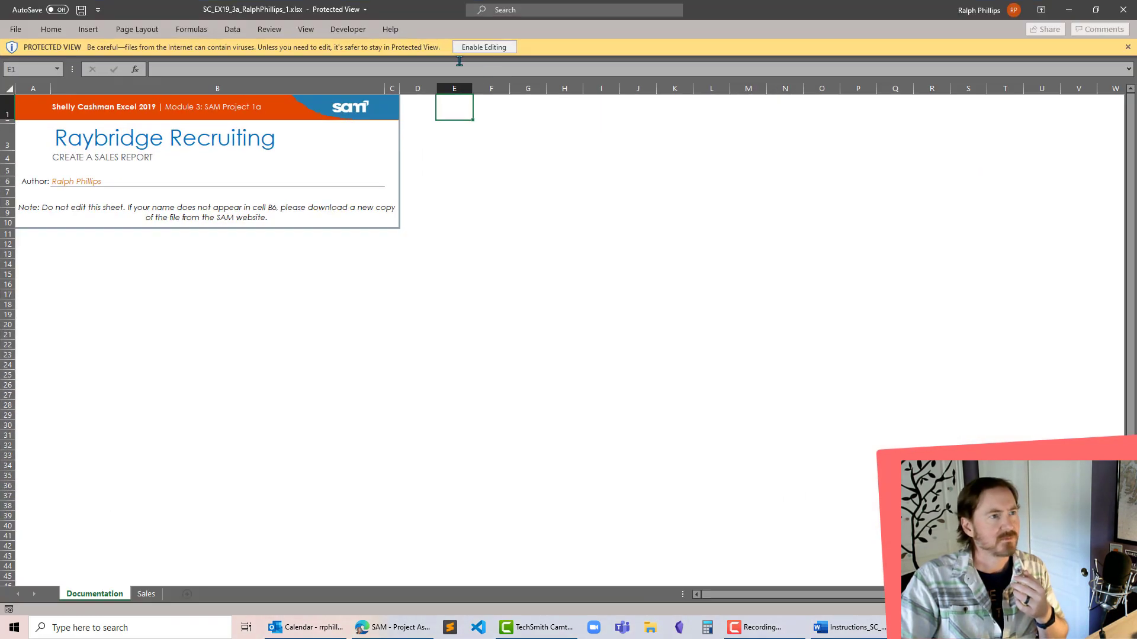
{"action": "left_click", "coordinate": [486, 48]}
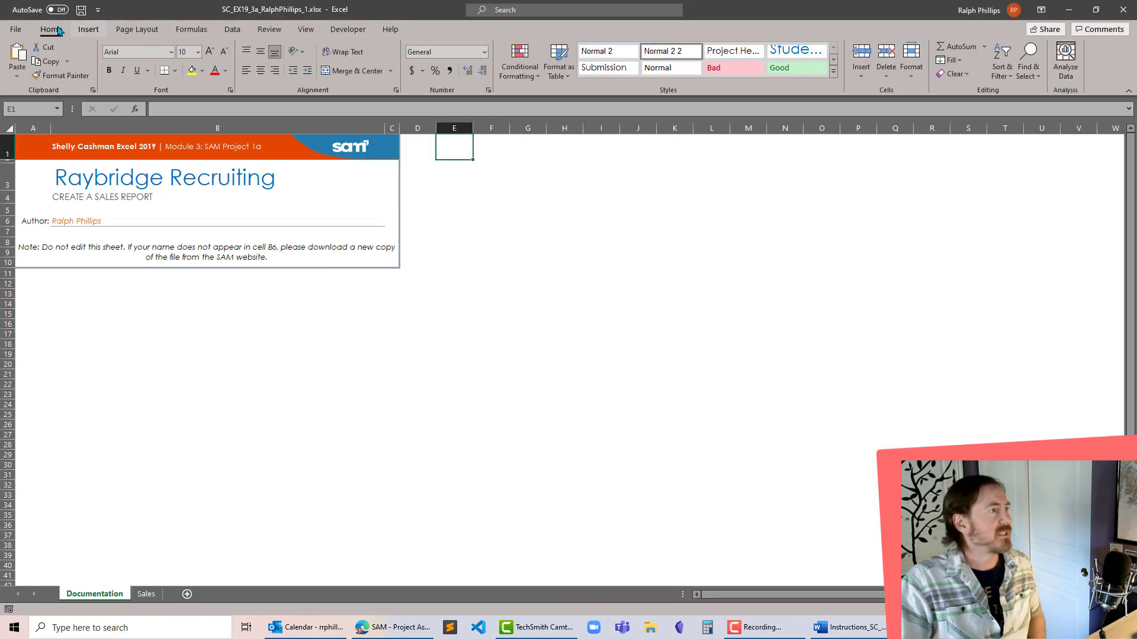
- Save a copy of the start workbook with the number at the end of its file name changed to 2
{"action": "left_click", "coordinate": [11, 30]}
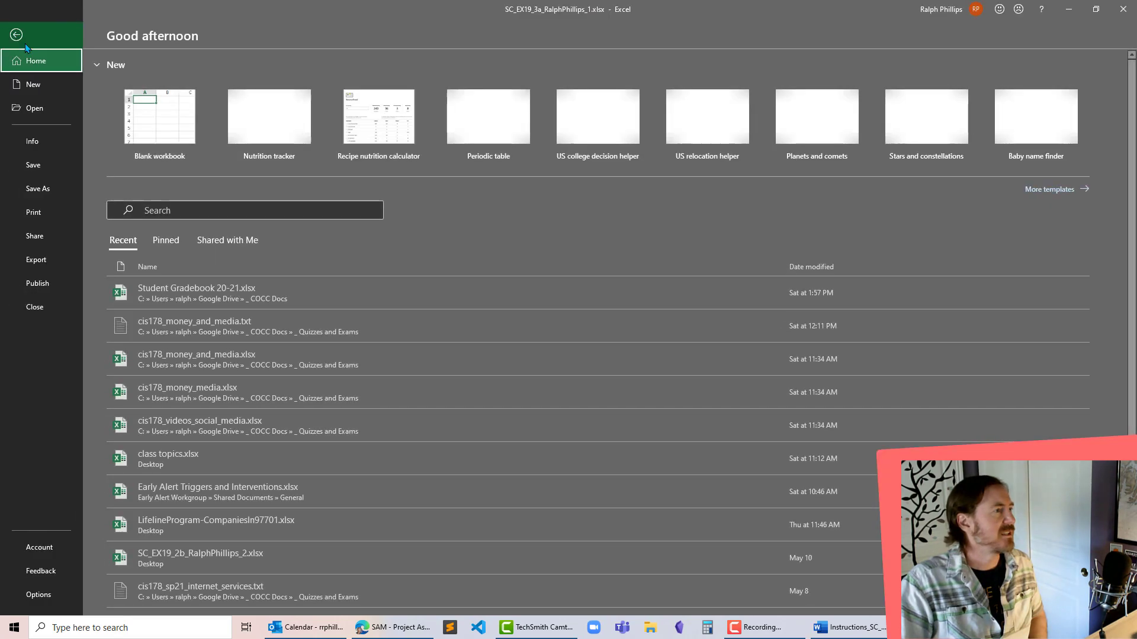
{"action": "left_click", "coordinate": [42, 188]}
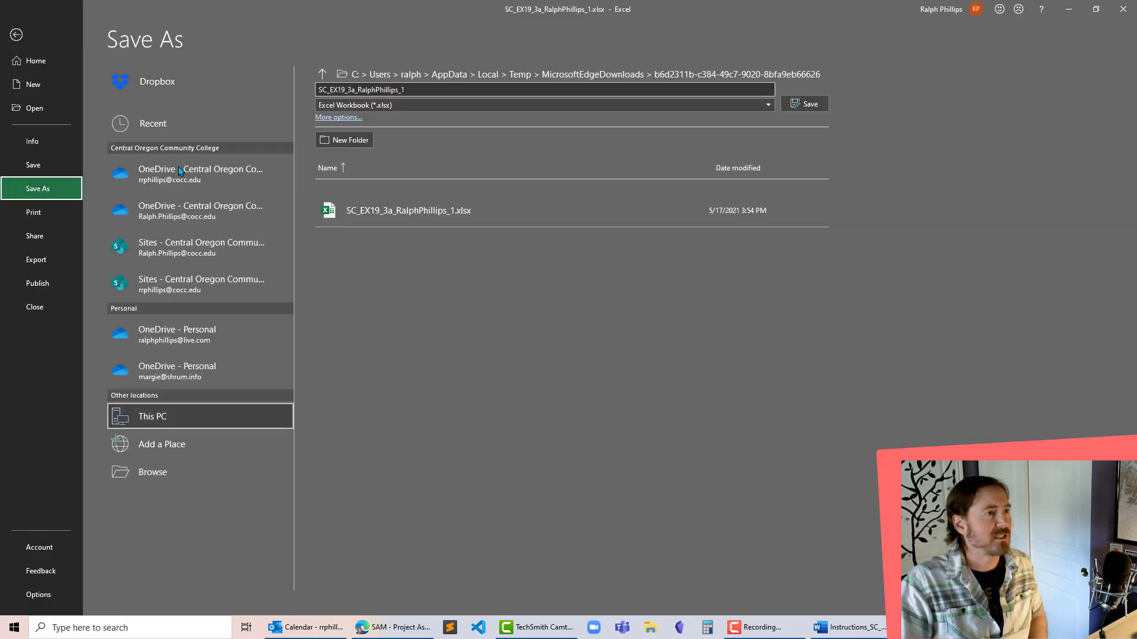
{"action": "left_click", "coordinate": [433, 88]}
{"action": "left_click", "coordinate": [433, 87]}
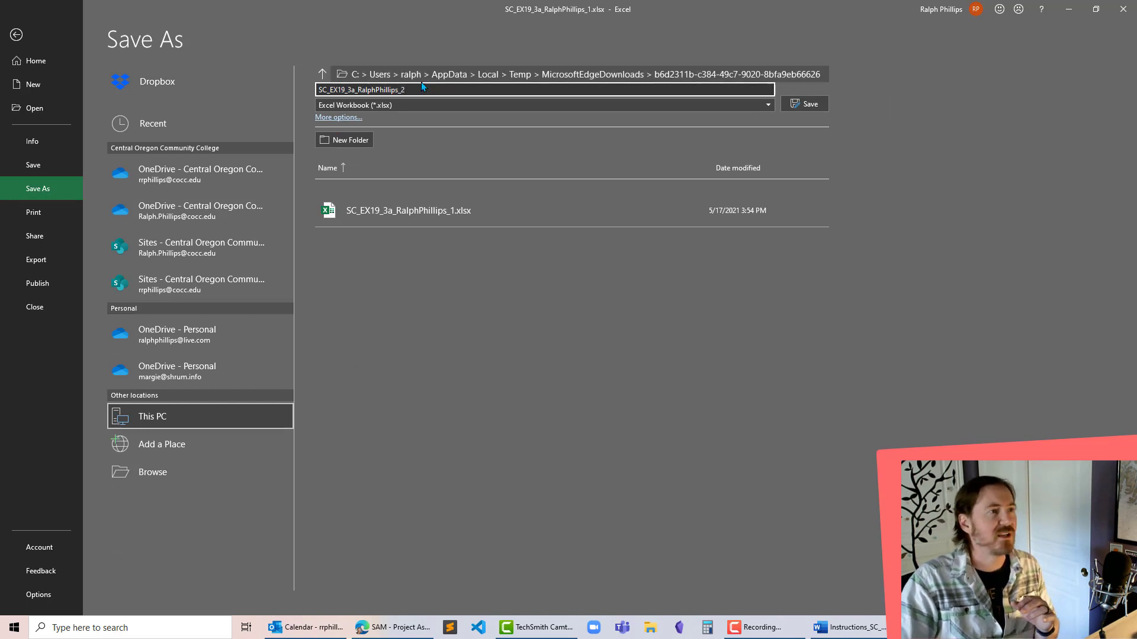
{"action": "left_click", "coordinate": [168, 469]}
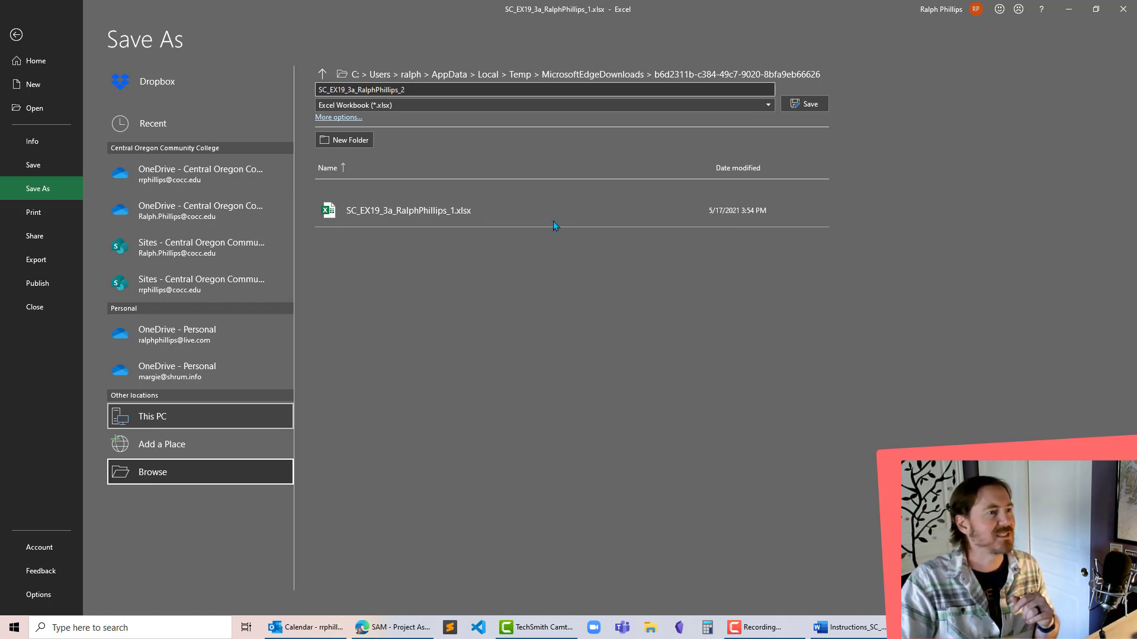
{"action": "key", "text": "Return"}
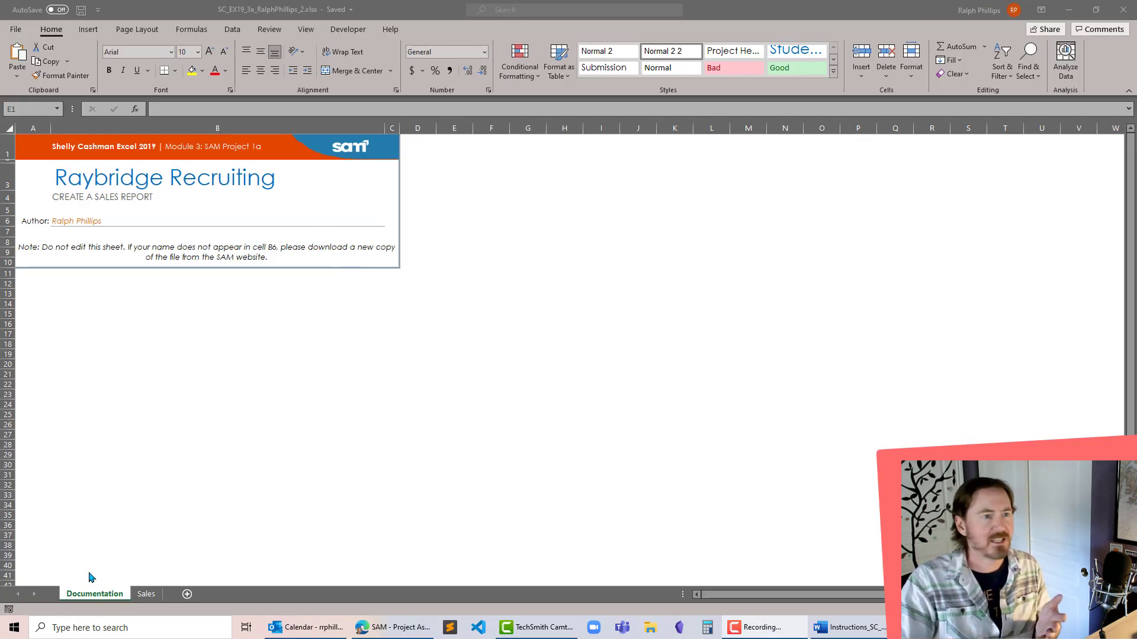
- Show the Sales worksheet side by side with the instructions document enabled for editing, giving the workbook the wider share of the screen
{"action": "left_click", "coordinate": [146, 594]}
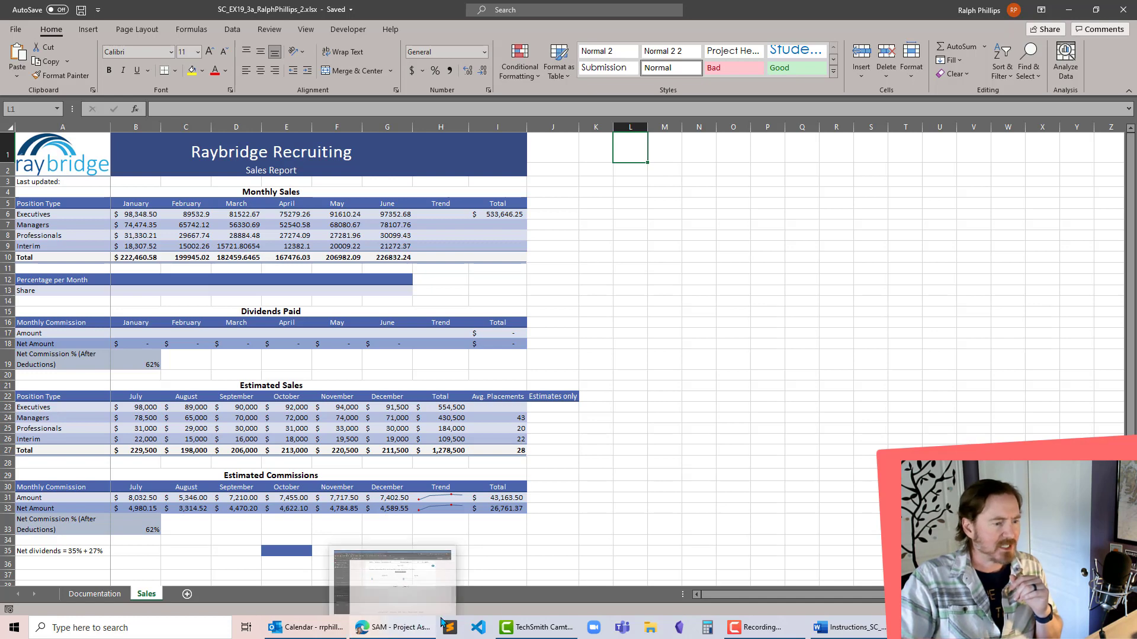
{"action": "left_click", "coordinate": [857, 631]}
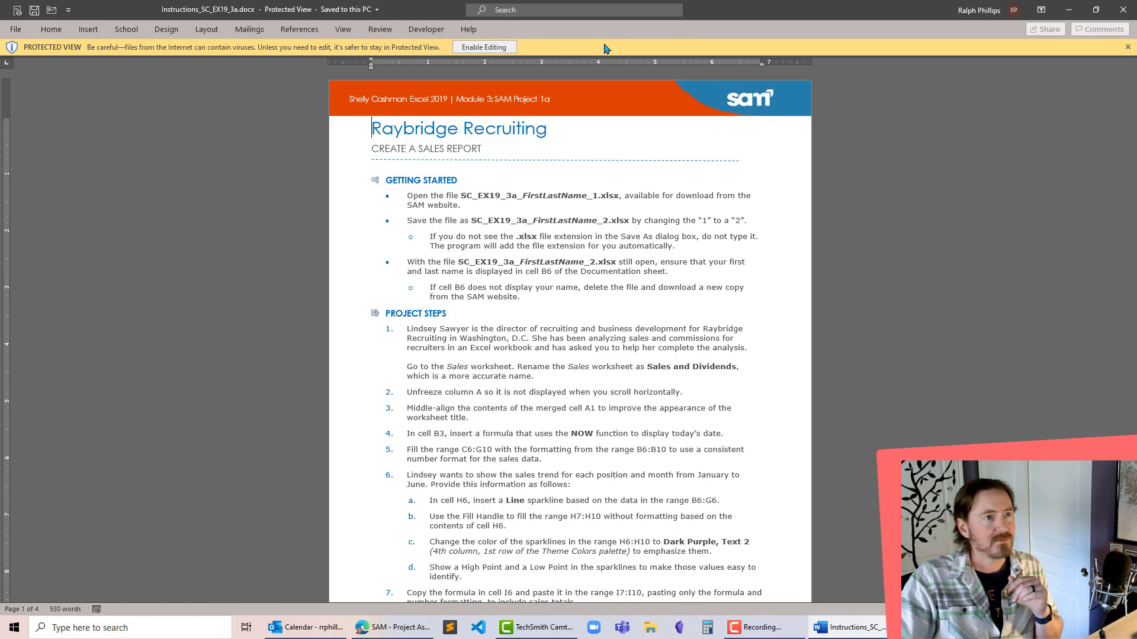
{"action": "left_click", "coordinate": [483, 47]}
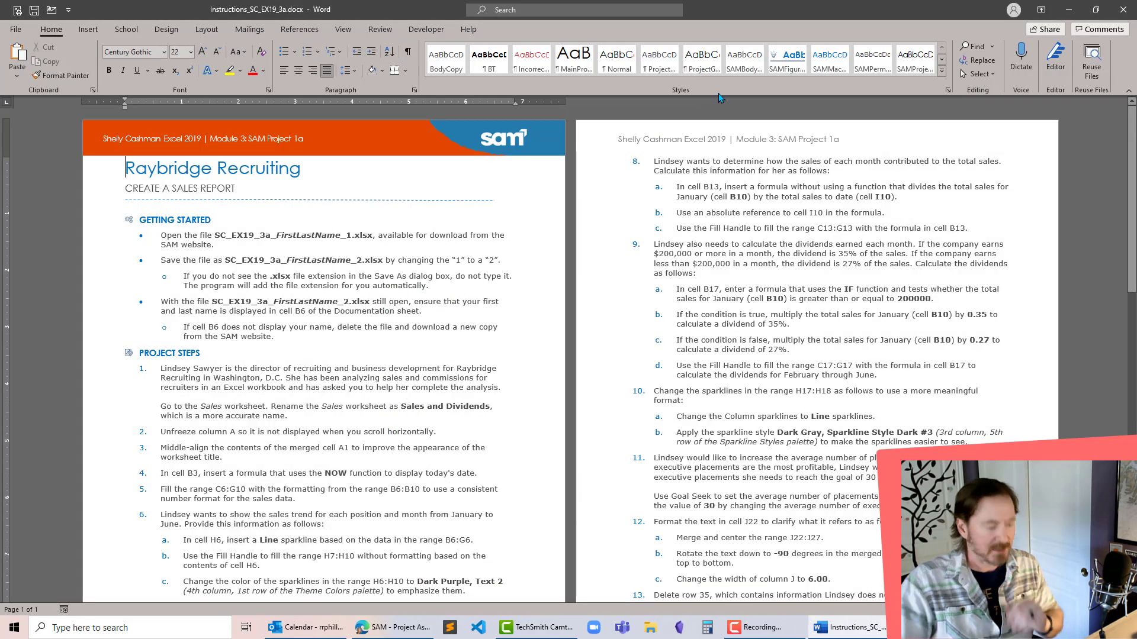
{"action": "key", "text": "super+Right"}
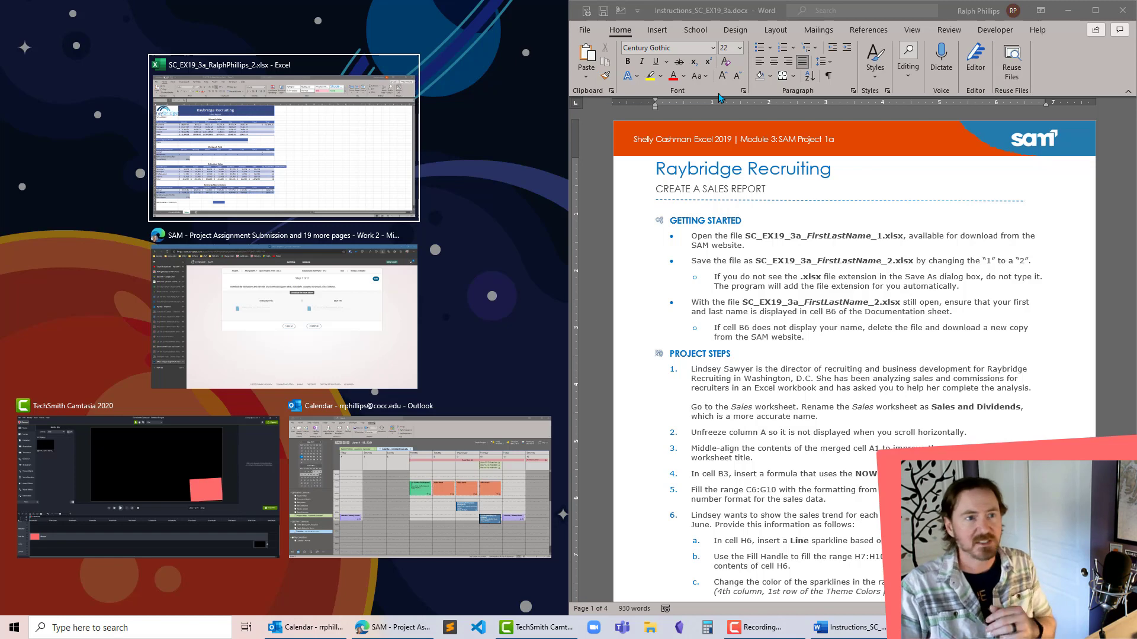
{"action": "left_click", "coordinate": [388, 153]}
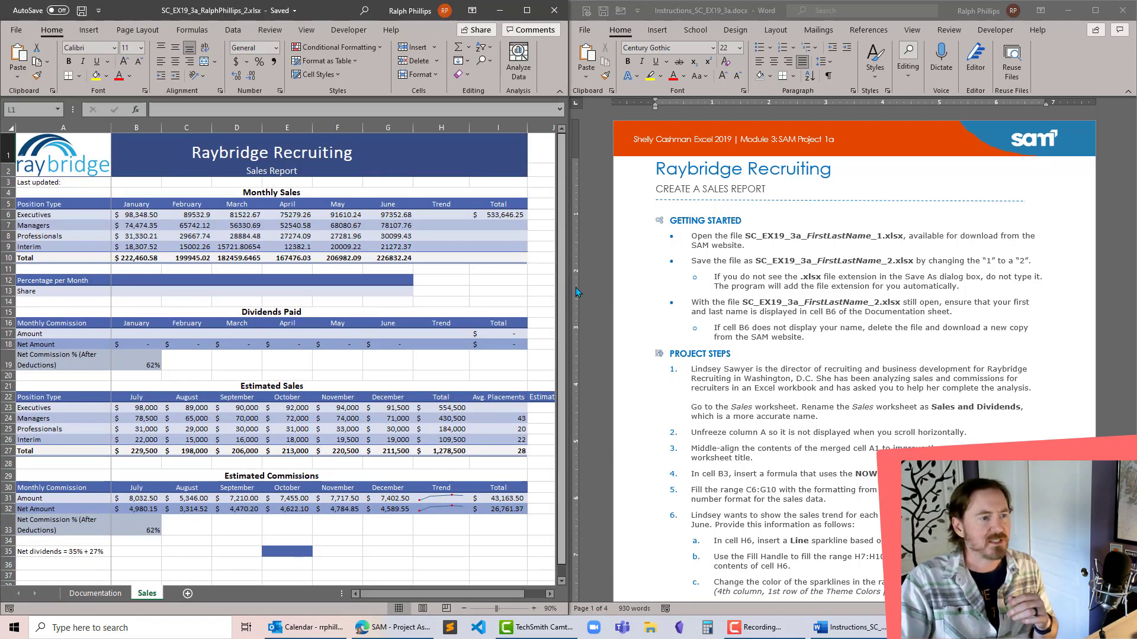
{"action": "left_click_drag", "start_coordinate": [567, 291], "coordinate": [640, 325]}
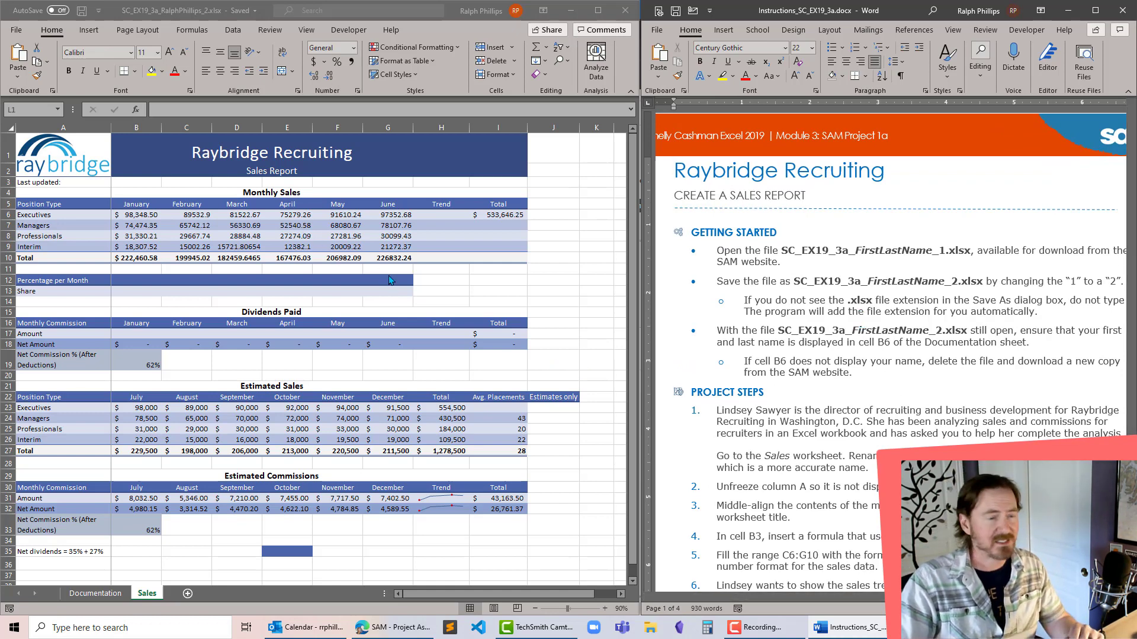
- Review the project instructions through to the Final Figure 1 picture and compare it with the Sales worksheet and the insert commands
{"action": "left_click", "coordinate": [811, 331]}
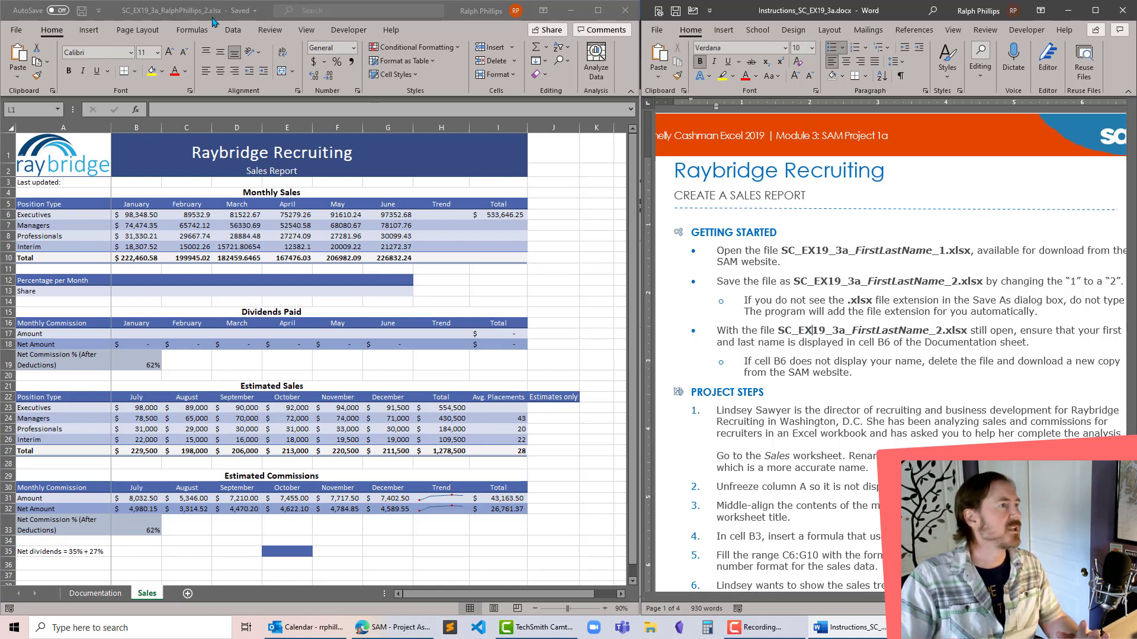
{"action": "scroll", "coordinate": [810, 345], "scroll_direction": "down", "scroll_amount": 5}
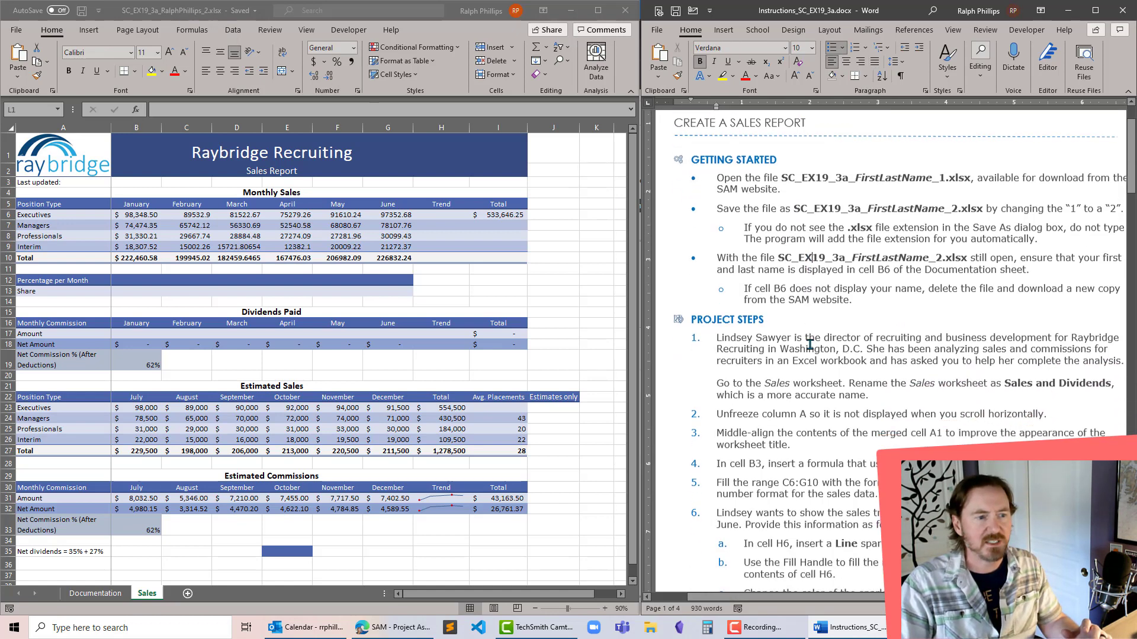
{"action": "scroll", "coordinate": [809, 344], "scroll_direction": "down", "scroll_amount": 15}
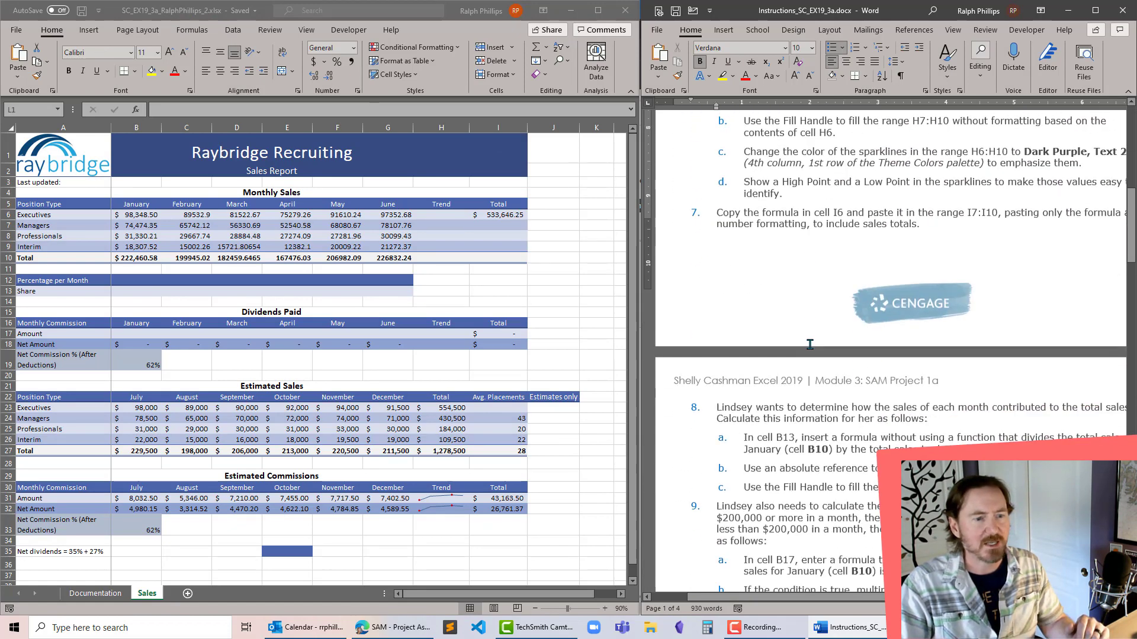
{"action": "scroll", "coordinate": [810, 345], "scroll_direction": "down", "scroll_amount": 15}
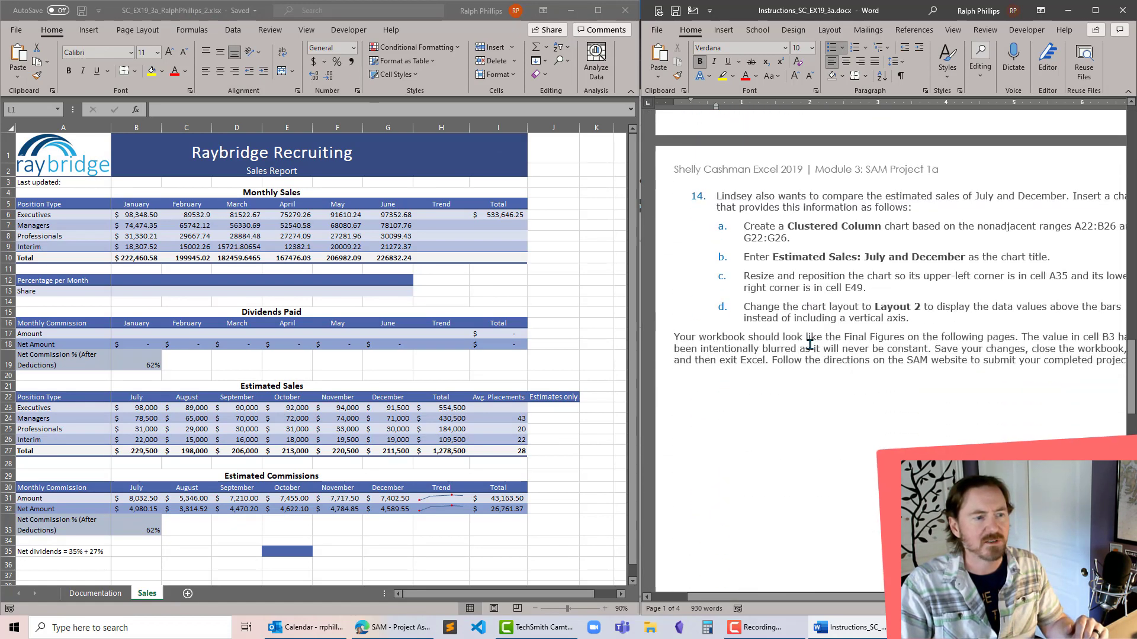
{"action": "scroll", "coordinate": [787, 340], "scroll_direction": "down", "scroll_amount": 12}
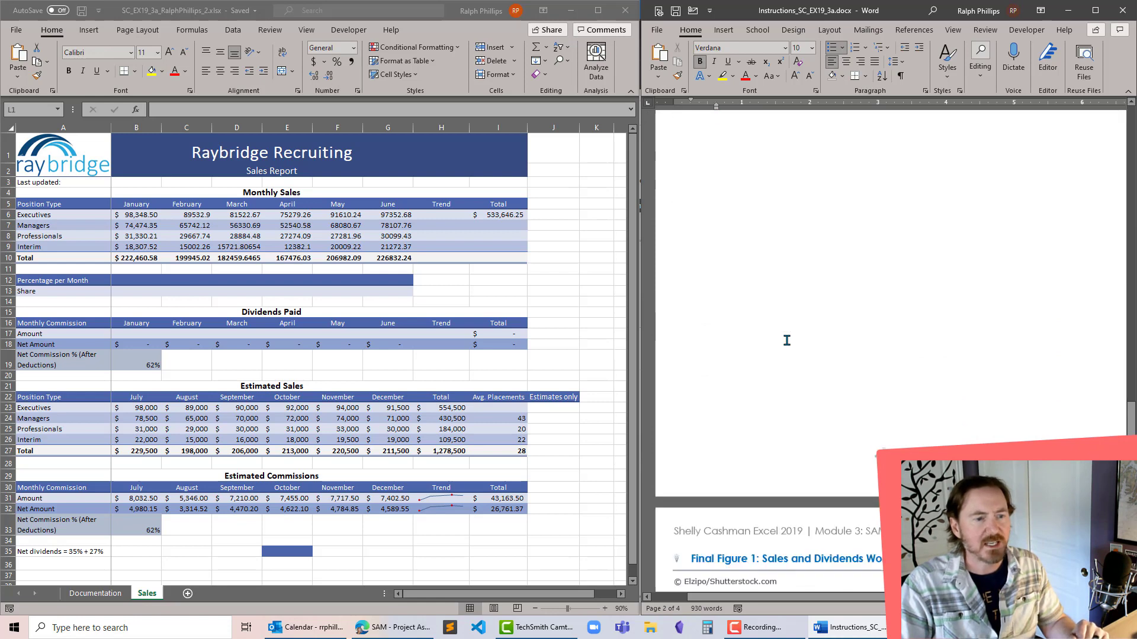
{"action": "scroll", "coordinate": [788, 342], "scroll_direction": "up", "scroll_amount": 2}
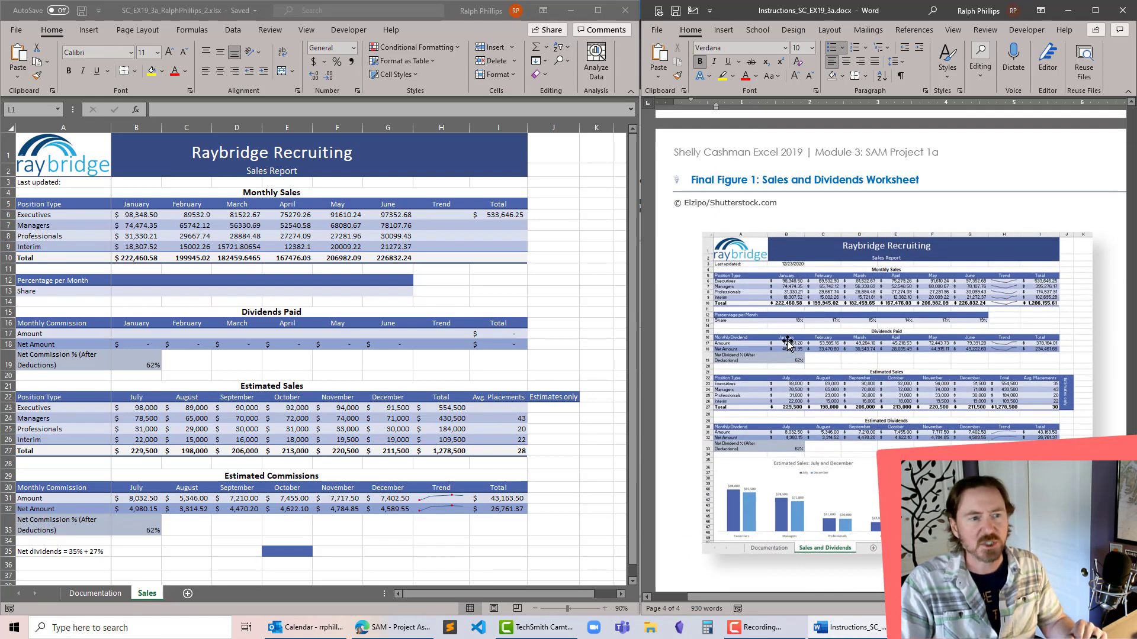
{"action": "scroll", "coordinate": [787, 341], "scroll_direction": "down", "scroll_amount": 2}
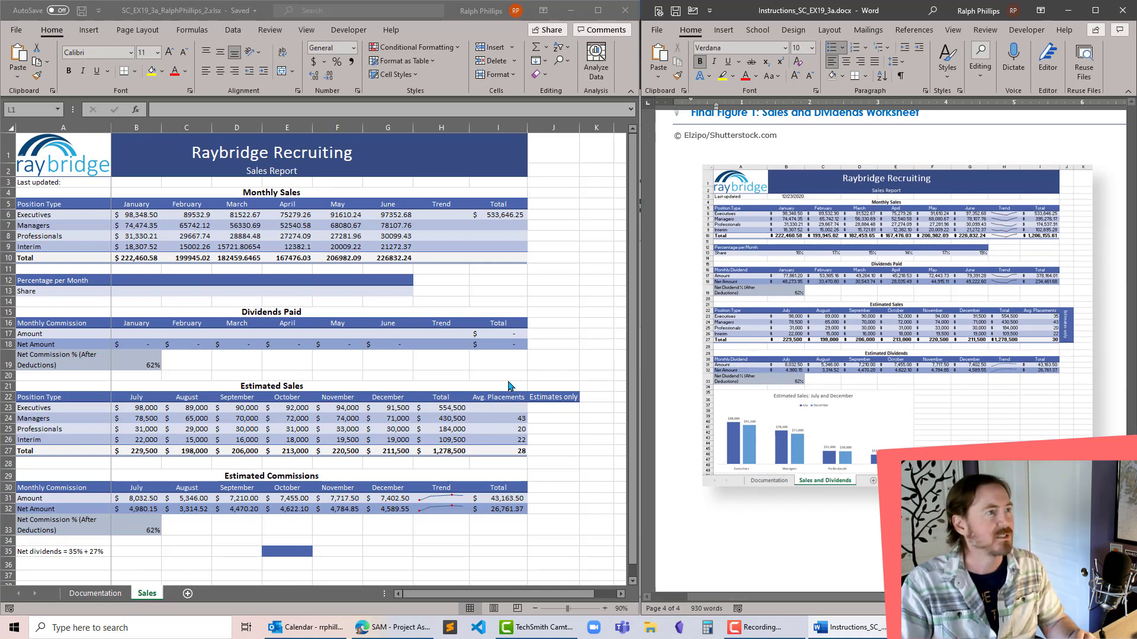
{"action": "left_click", "coordinate": [1006, 223]}
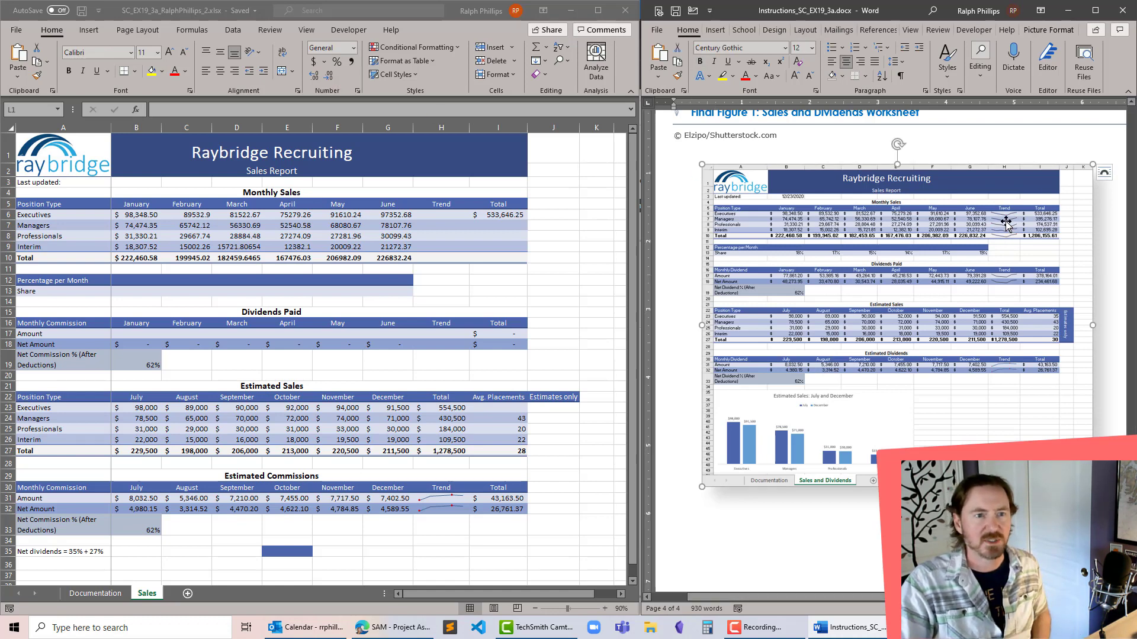
{"action": "left_click", "coordinate": [89, 30]}
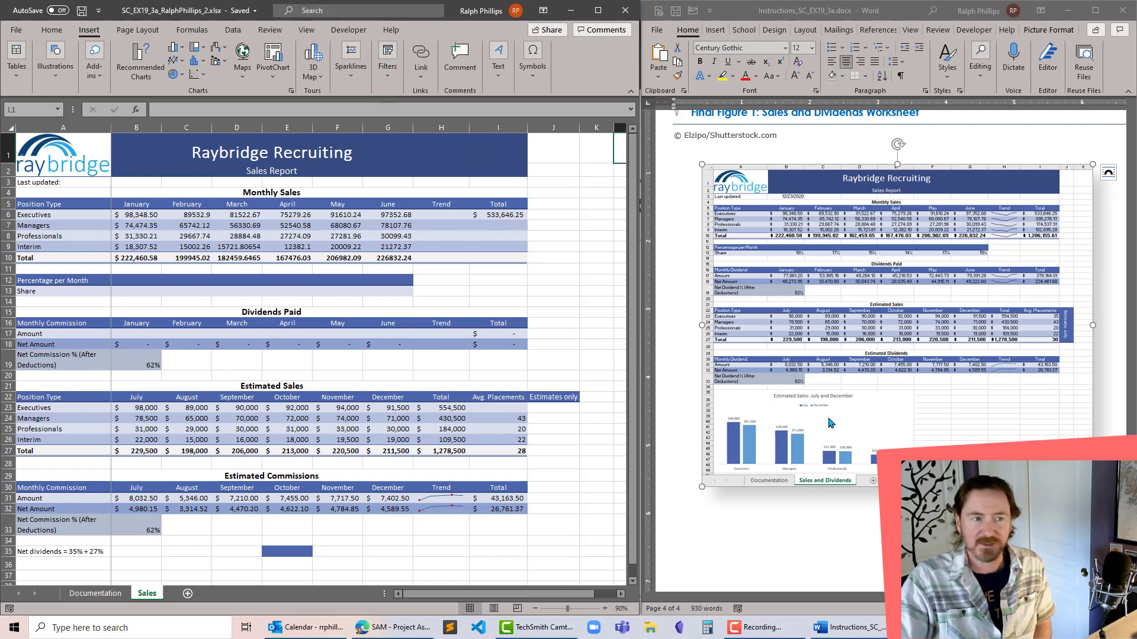
- Following project step 1 of the instructions, rename the Sales worksheet as Sales and Dividends
{"action": "scroll", "coordinate": [830, 422], "scroll_direction": "up", "scroll_amount": 20}
{"action": "scroll", "coordinate": [829, 422], "scroll_direction": "up", "scroll_amount": 15}
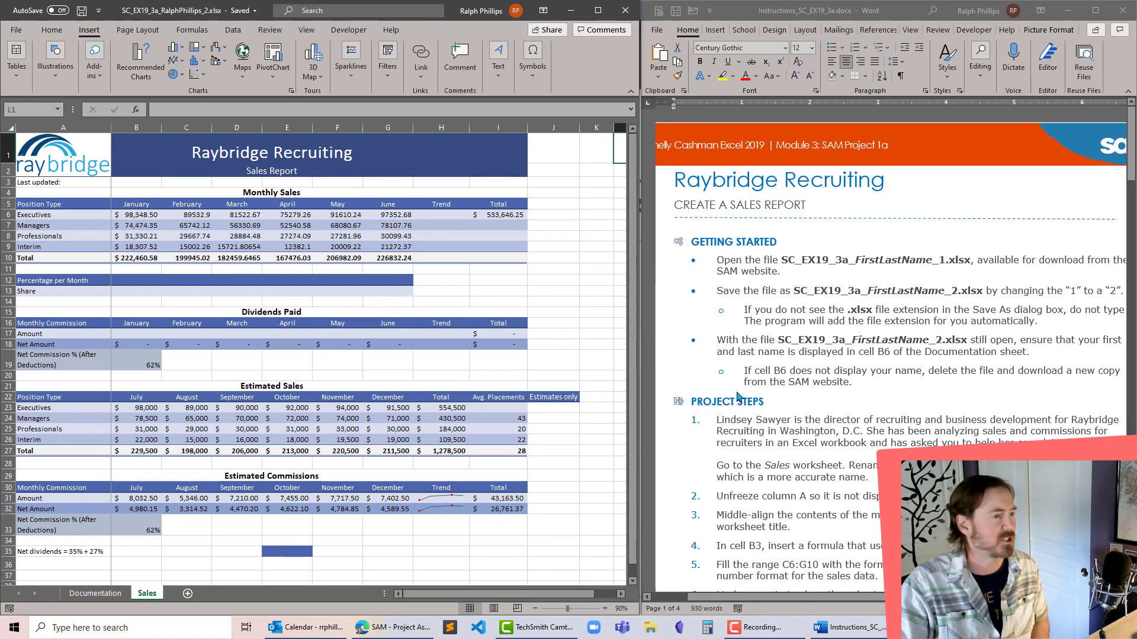
{"action": "scroll", "coordinate": [779, 455], "scroll_direction": "down", "scroll_amount": 3}
{"action": "scroll", "coordinate": [779, 454], "scroll_direction": "down", "scroll_amount": 3}
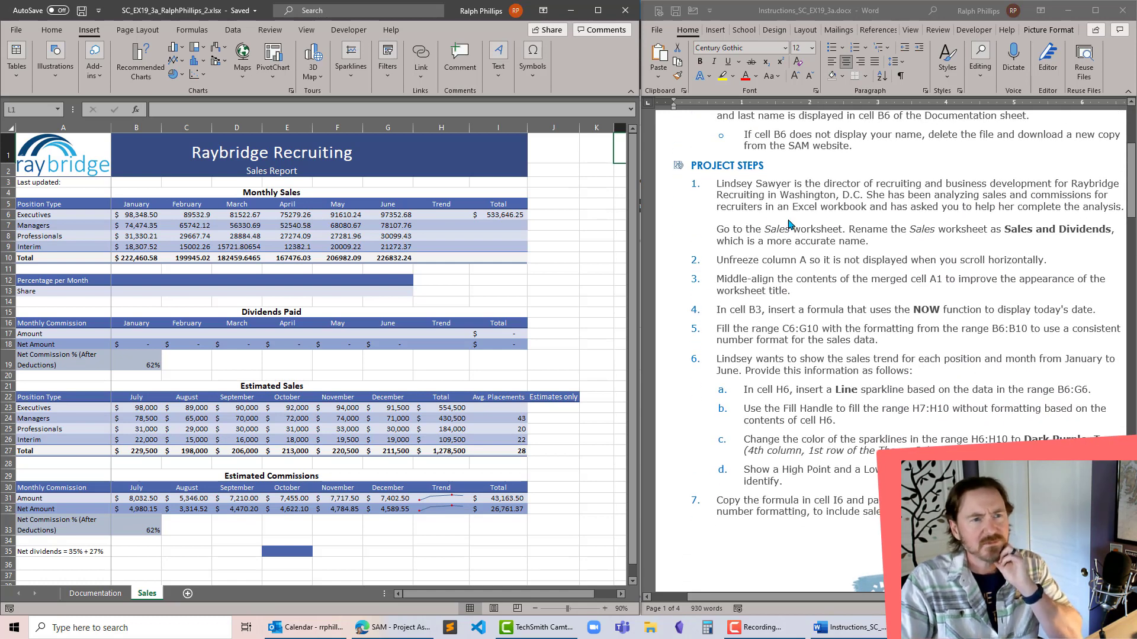
{"action": "left_click", "coordinate": [736, 195]}
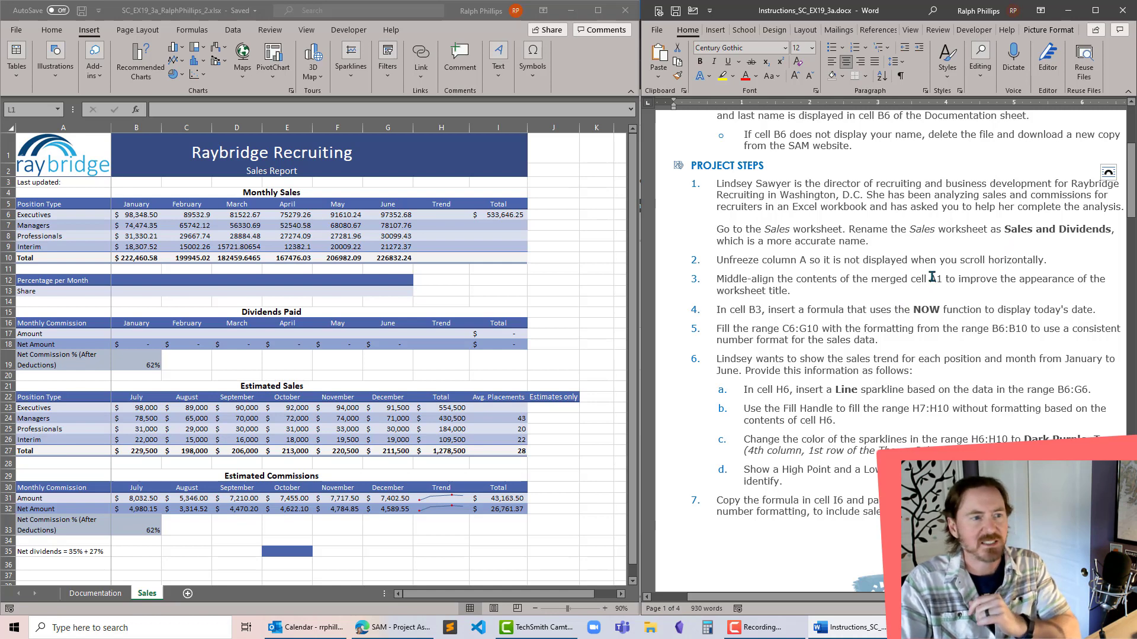
{"action": "left_click", "coordinate": [151, 596]}
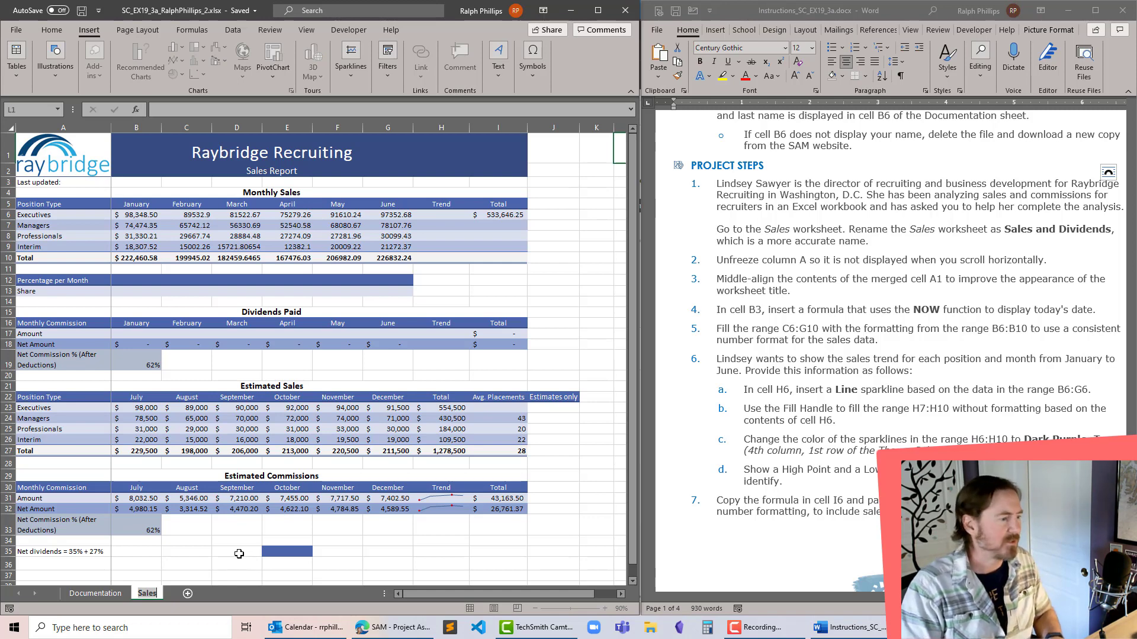
{"action": "type", "text": "Sales and "}
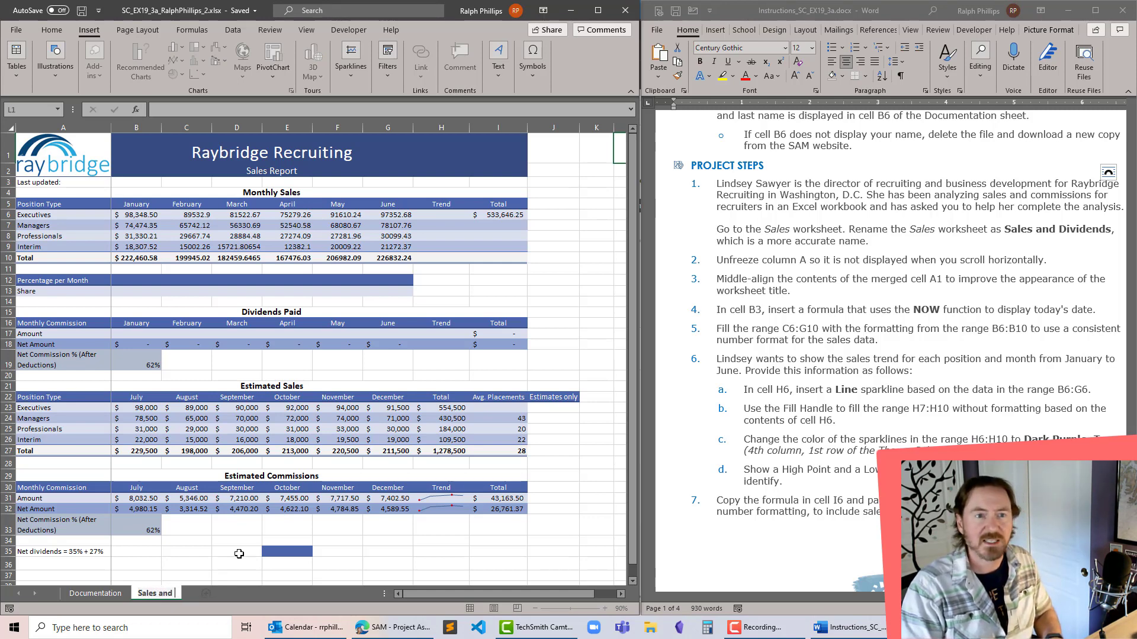
{"action": "type", "text": "Dividents"}
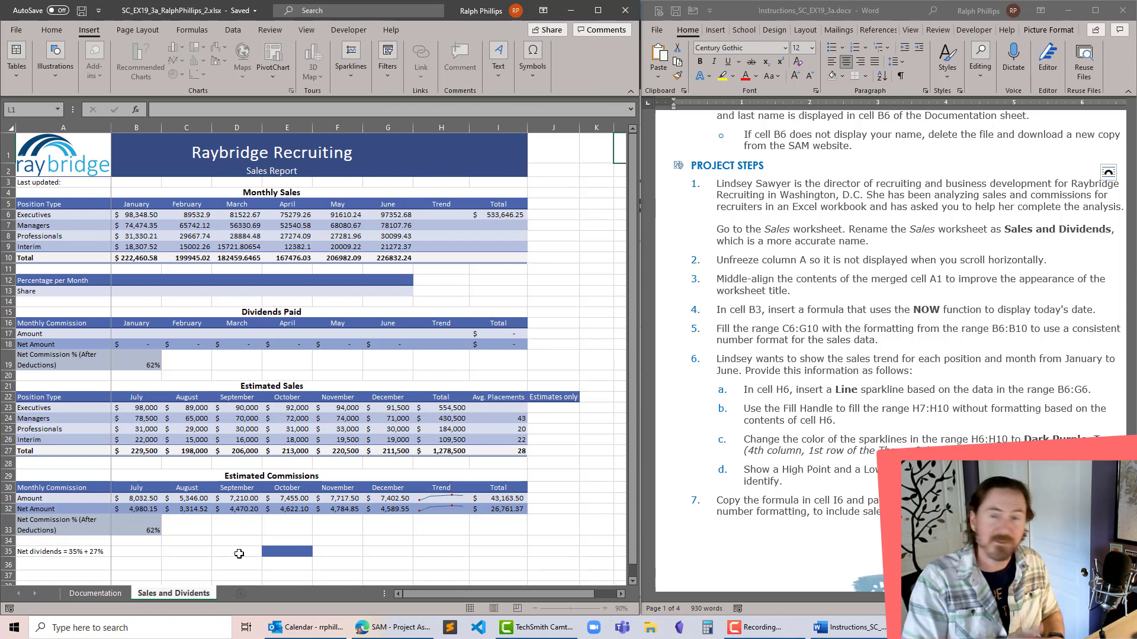
- Correct the ending of the worksheet's name so that it reads Sales and Dividends
{"action": "key", "text": "BackSpace"}
{"action": "key", "text": "BackSpace"}
{"action": "type", "text": "ds"}
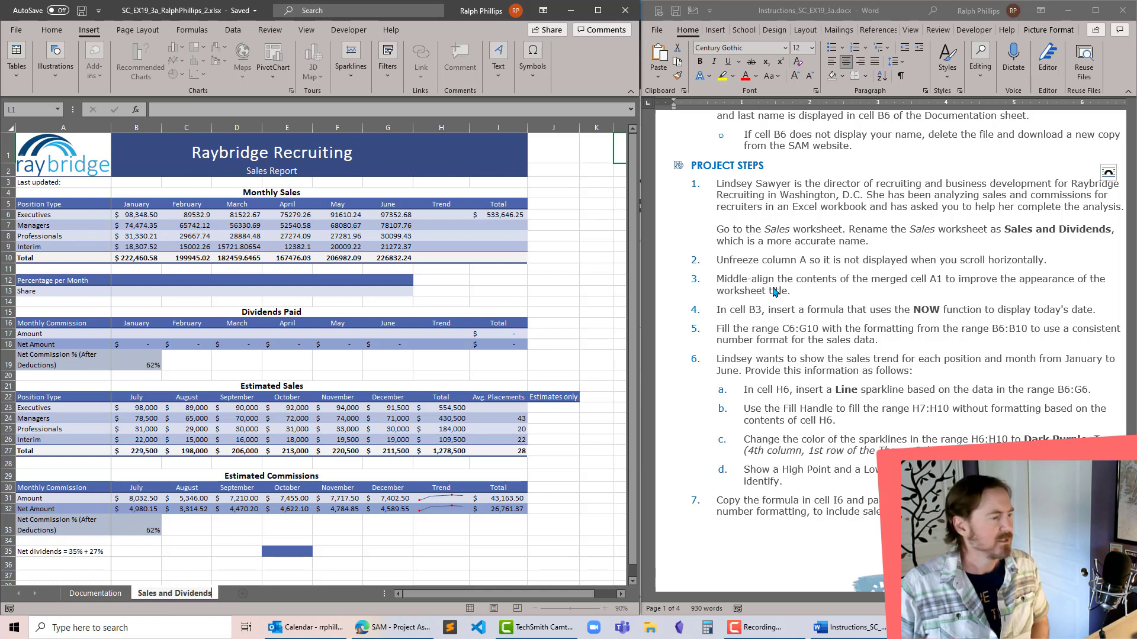
{"action": "key", "text": "Return"}
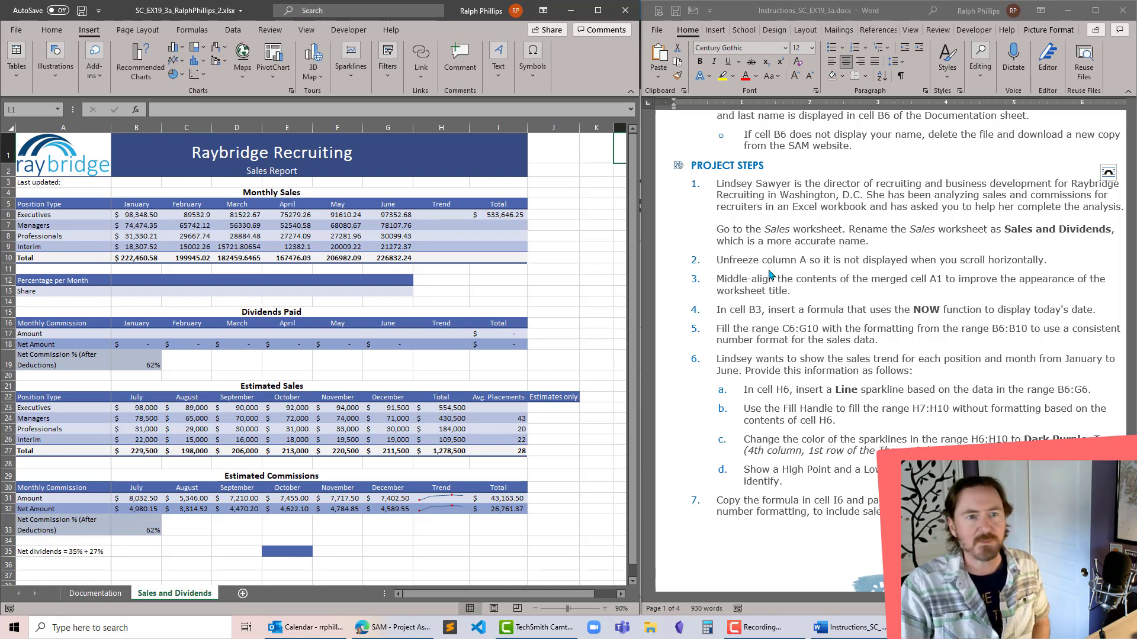
- Strike through both paragraphs of project step 1 in the instructions document to mark it as done
{"action": "left_click", "coordinate": [760, 229]}
{"action": "left_click_drag", "start_coordinate": [718, 184], "coordinate": [897, 241]}
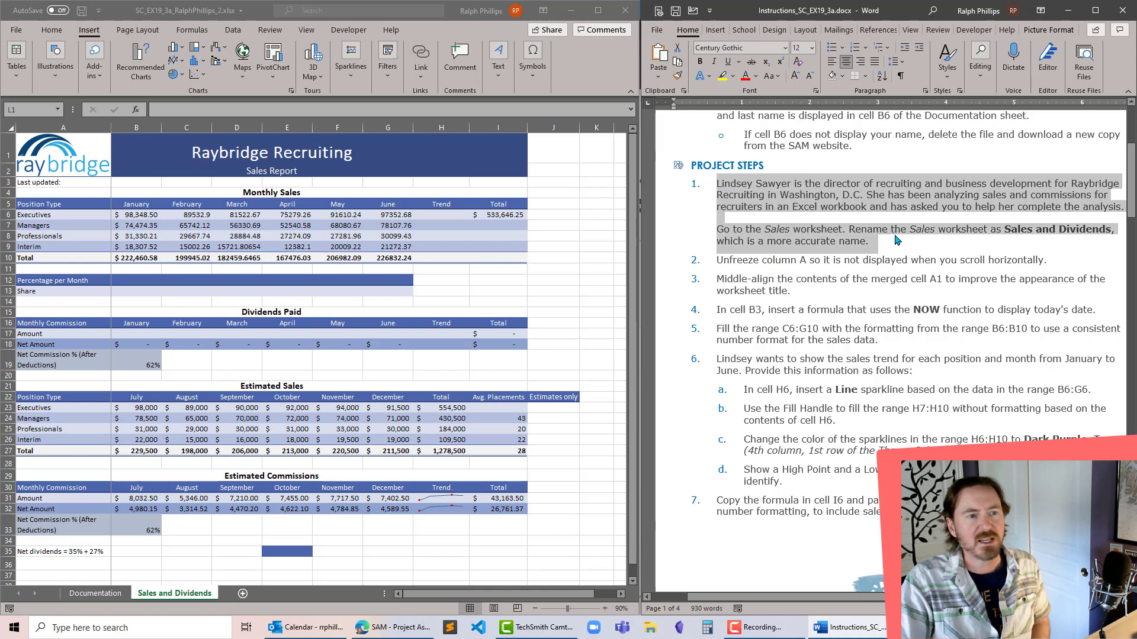
{"action": "left_click", "coordinate": [750, 61]}
{"action": "left_click", "coordinate": [853, 280]}
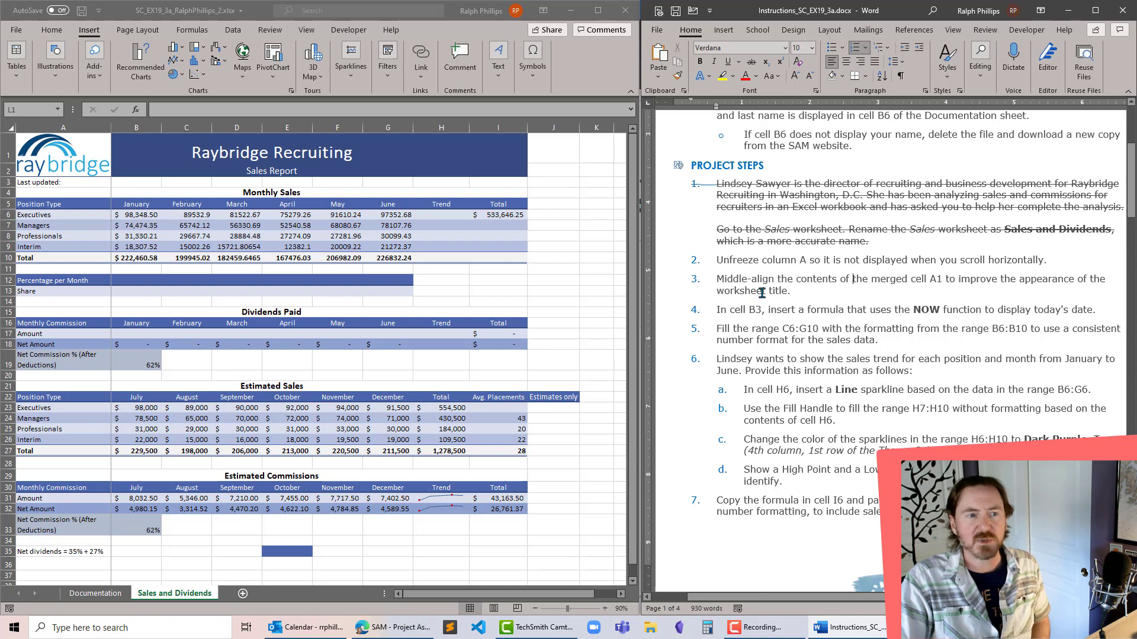
- Following project step 2, unfreeze the panes of the Sales and Dividends worksheet so that column A scrolls with the rest
{"action": "left_click", "coordinate": [455, 597]}
{"action": "left_click_drag", "start_coordinate": [523, 594], "coordinate": [554, 597]}
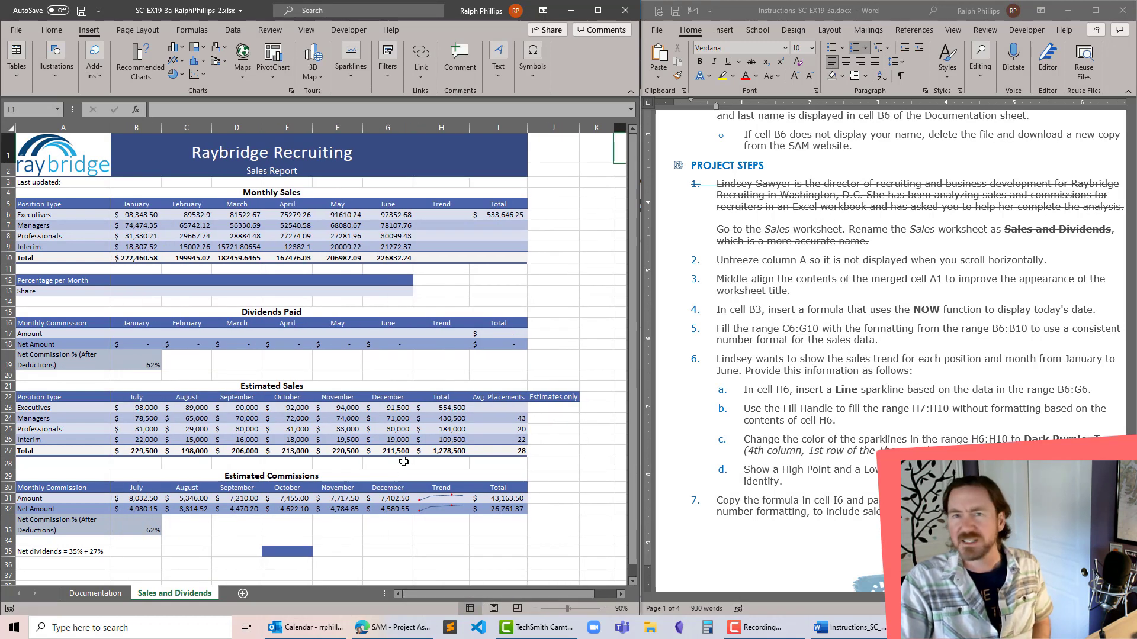
{"action": "left_click", "coordinate": [399, 376]}
{"action": "left_click", "coordinate": [205, 192]}
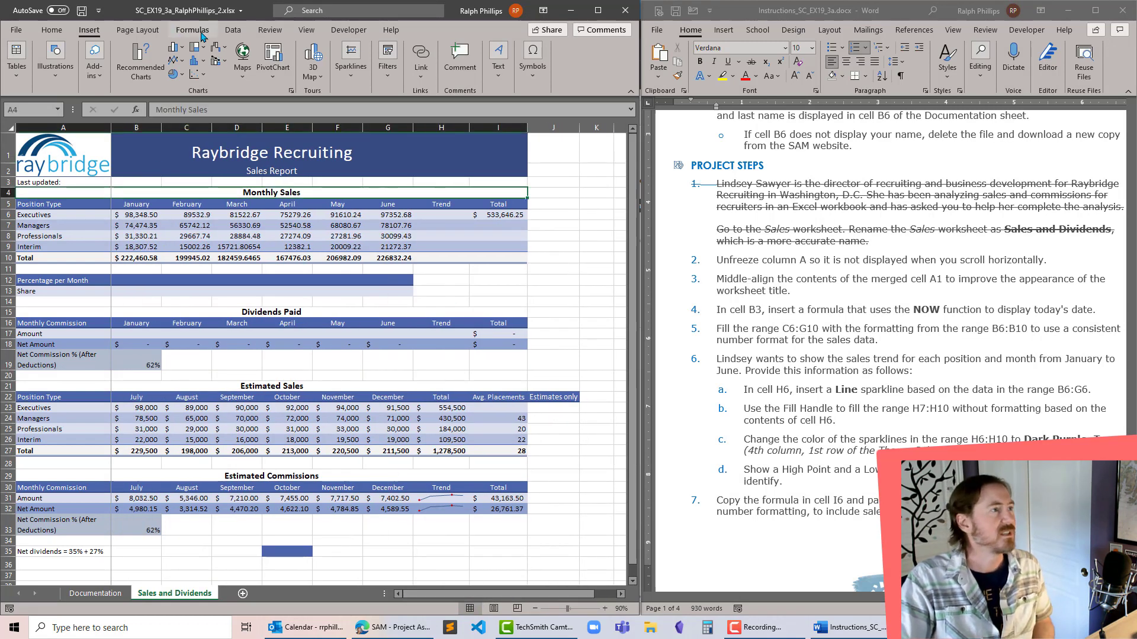
{"action": "left_click", "coordinate": [305, 30]}
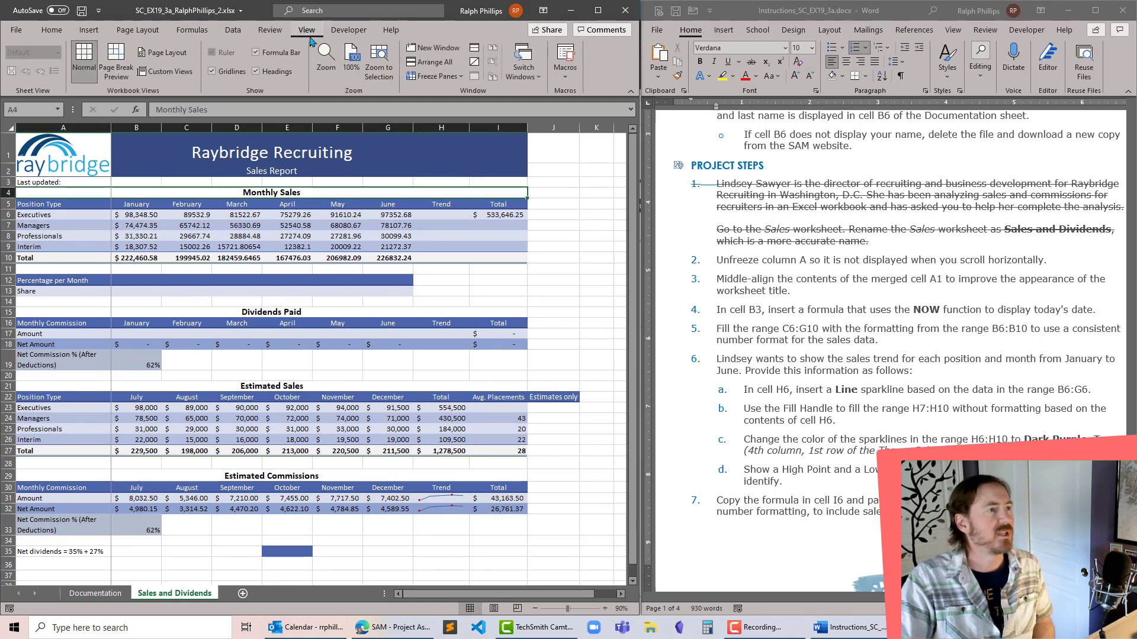
{"action": "left_click", "coordinate": [431, 76]}
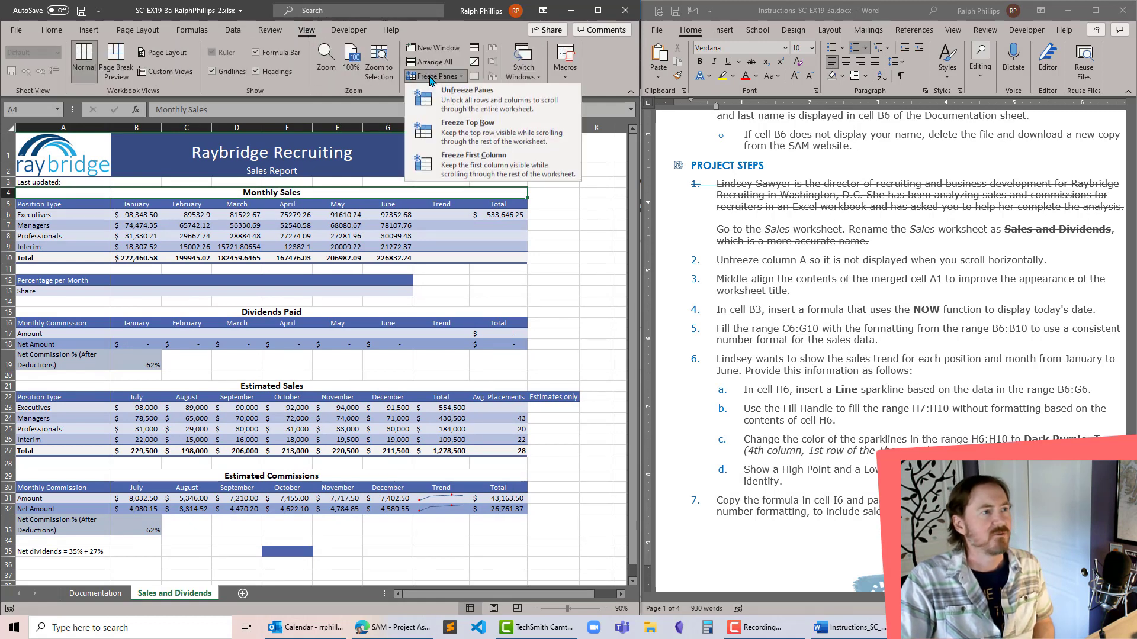
{"action": "left_click", "coordinate": [458, 105]}
- Following project step 3, middle-align the Raybridge Recruiting title in merged cell A1, taking care to select the cell rather than the logo
{"action": "left_click", "coordinate": [792, 296]}
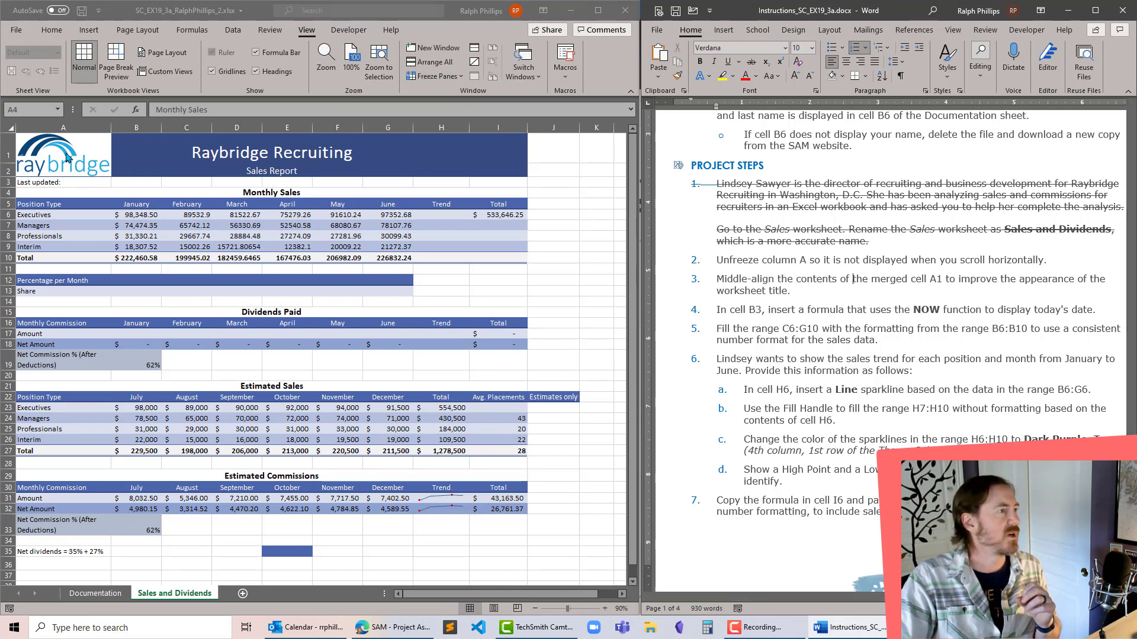
{"action": "left_click", "coordinate": [67, 157]}
{"action": "left_click", "coordinate": [51, 148]}
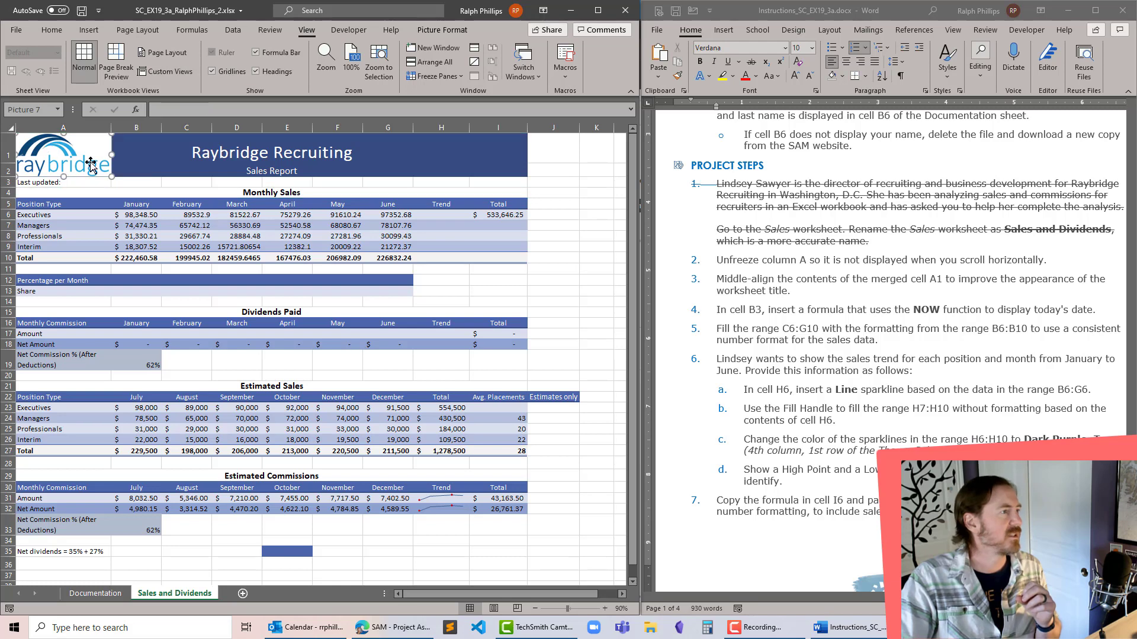
{"action": "left_click", "coordinate": [120, 156]}
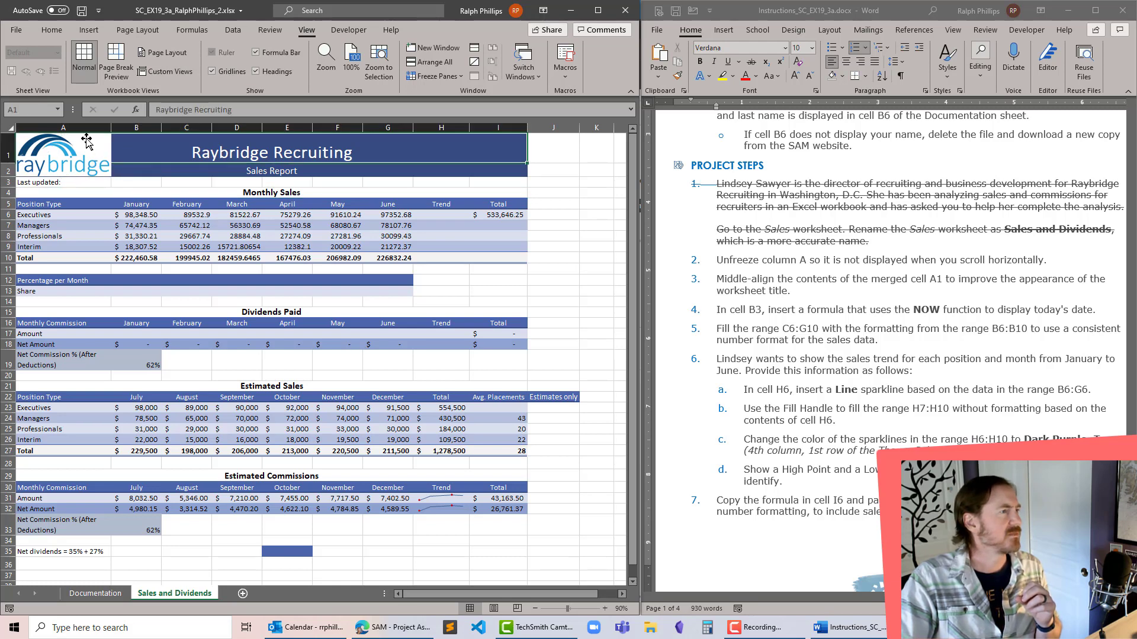
{"action": "left_click", "coordinate": [73, 154]}
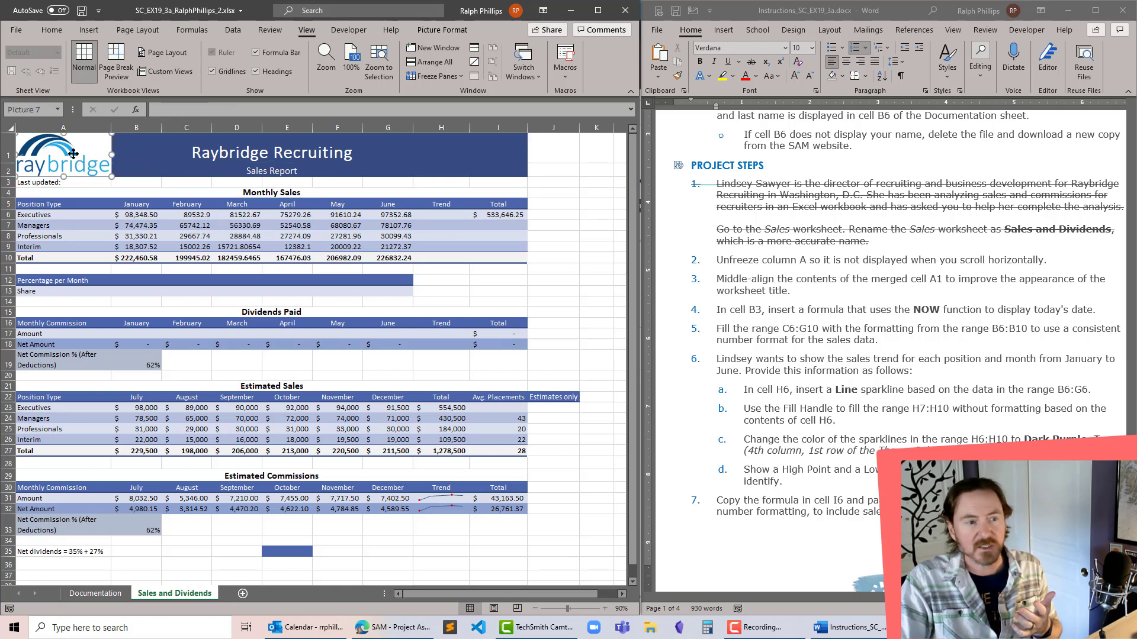
{"action": "left_click", "coordinate": [157, 159]}
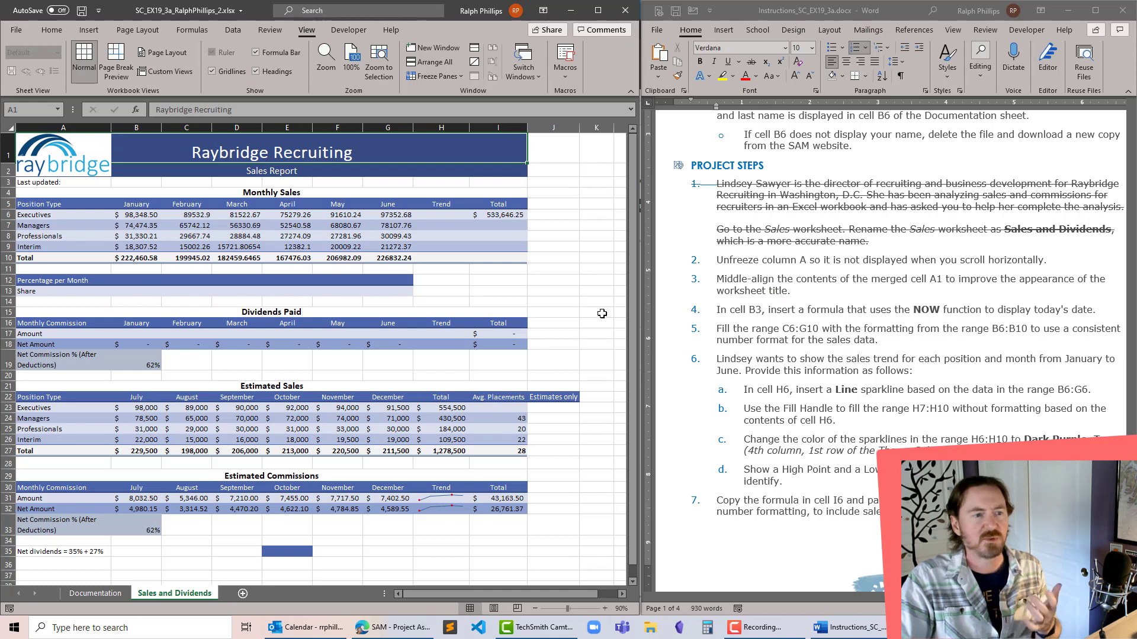
{"action": "left_click", "coordinate": [51, 30]}
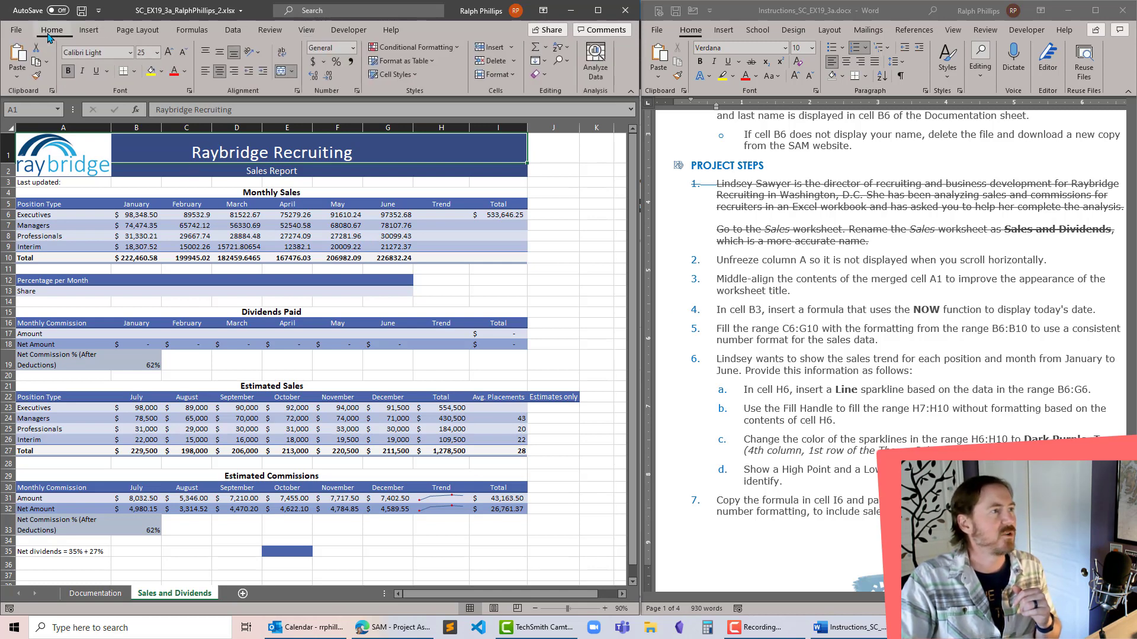
{"action": "left_click", "coordinate": [219, 55]}
- Strike through project steps 2 and 3 in the instructions document
{"action": "left_click", "coordinate": [765, 255]}
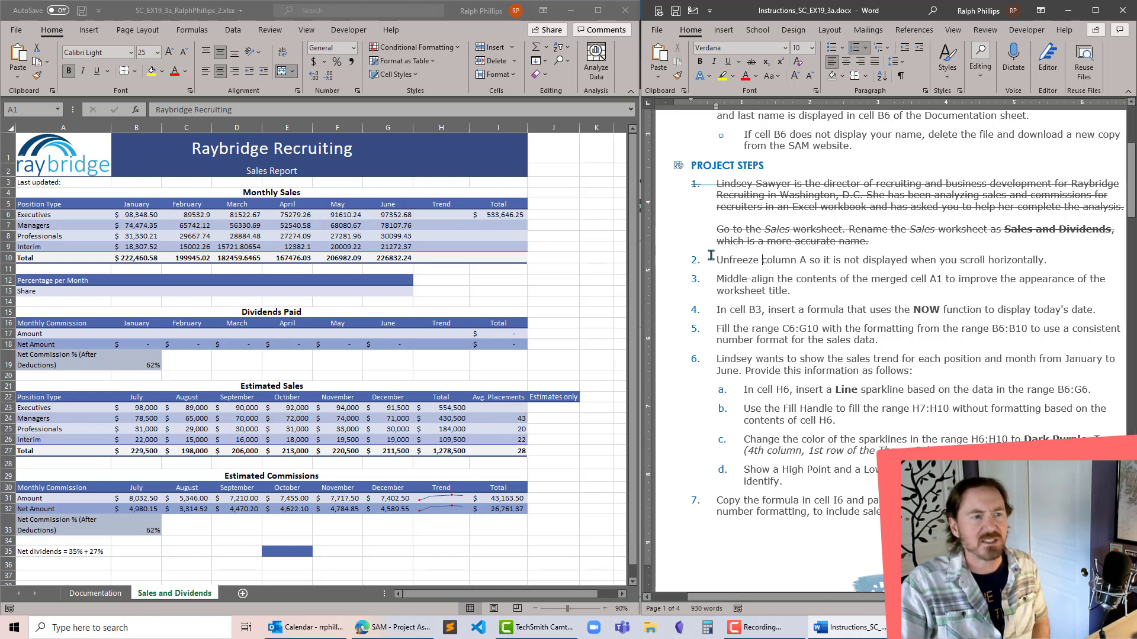
{"action": "left_click_drag", "start_coordinate": [717, 259], "coordinate": [796, 290]}
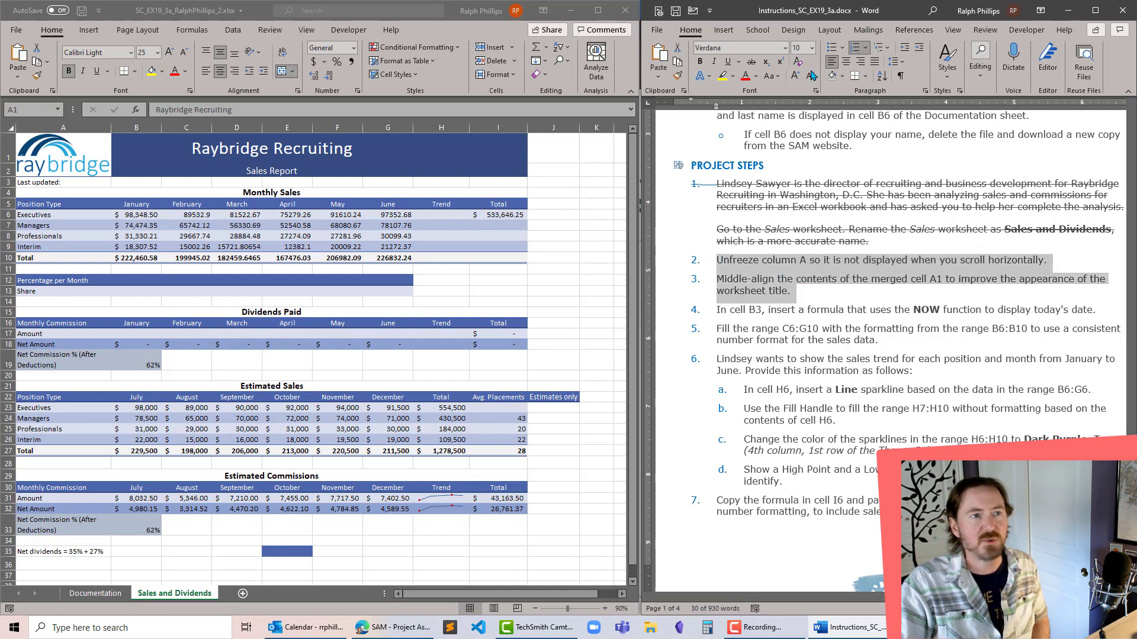
{"action": "left_click", "coordinate": [750, 61]}
{"action": "left_click", "coordinate": [833, 347]}
- Following project step 4, enter the formula =NOW() in cell B3 beside Last updated and check the cell's formula
{"action": "scroll", "coordinate": [833, 348], "scroll_direction": "down", "scroll_amount": 4}
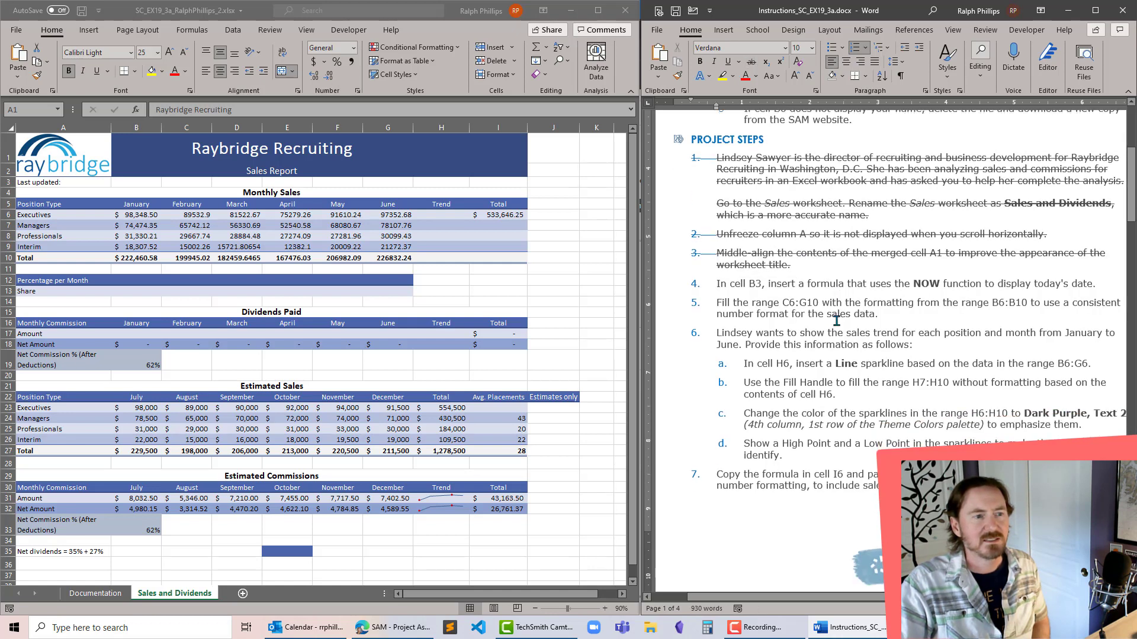
{"action": "scroll", "coordinate": [834, 348], "scroll_direction": "up", "scroll_amount": 1}
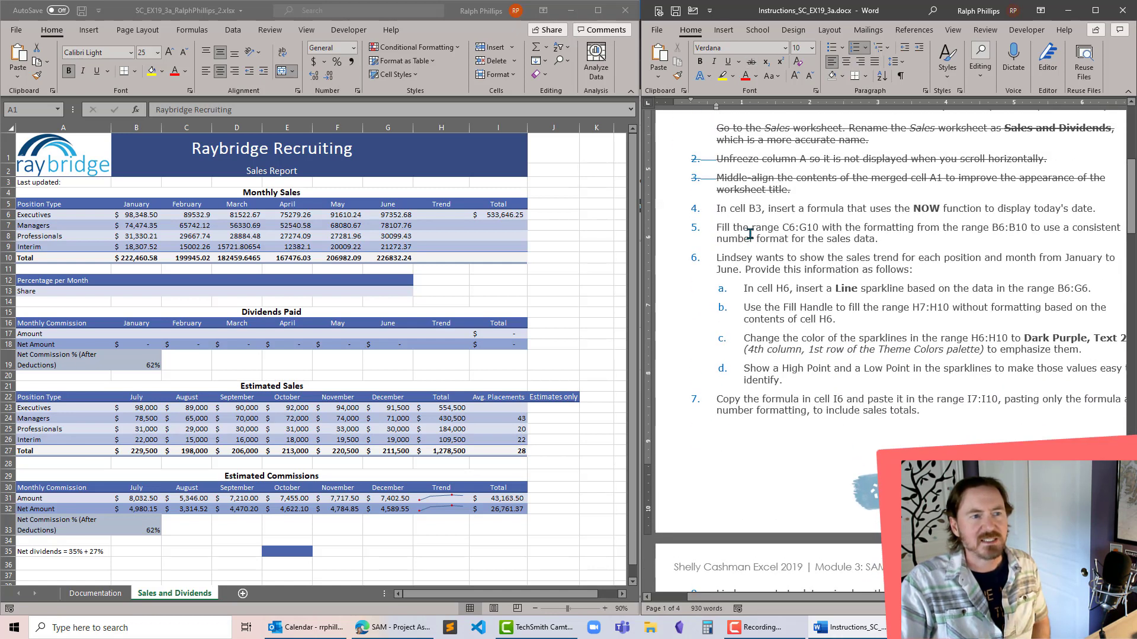
{"action": "left_click", "coordinate": [121, 158]}
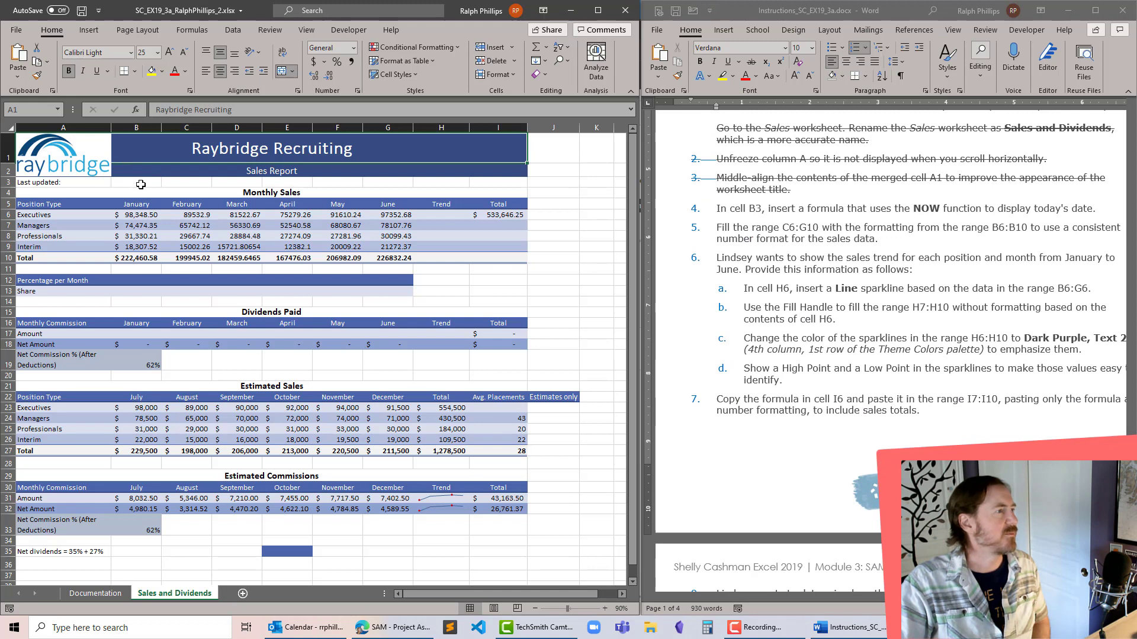
{"action": "left_click", "coordinate": [137, 183]}
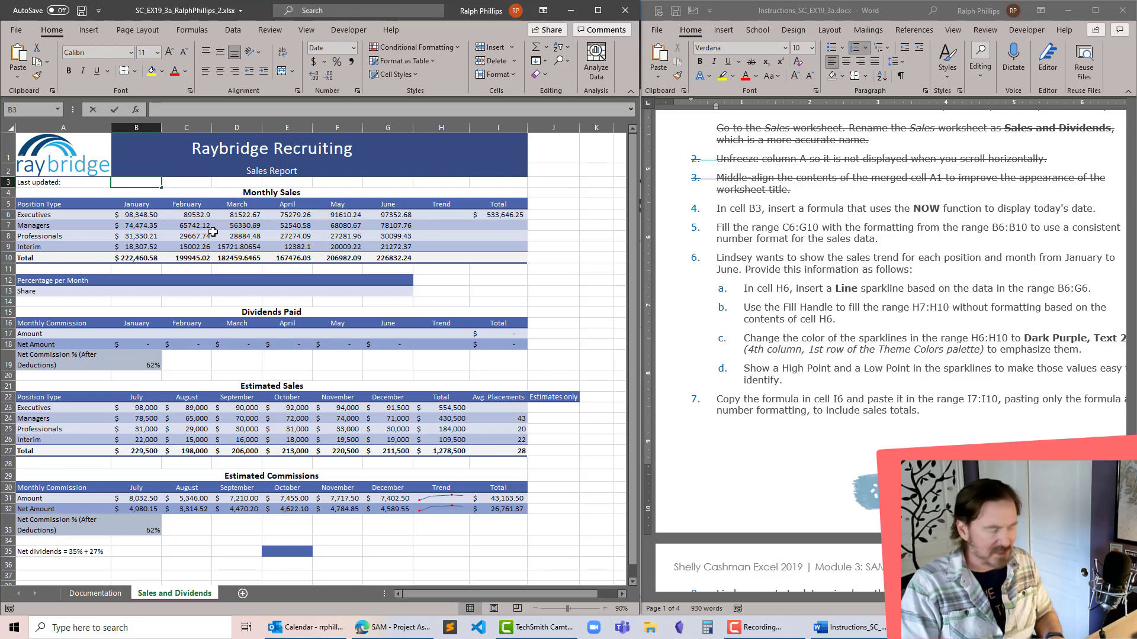
{"action": "type", "text": "=now()"}
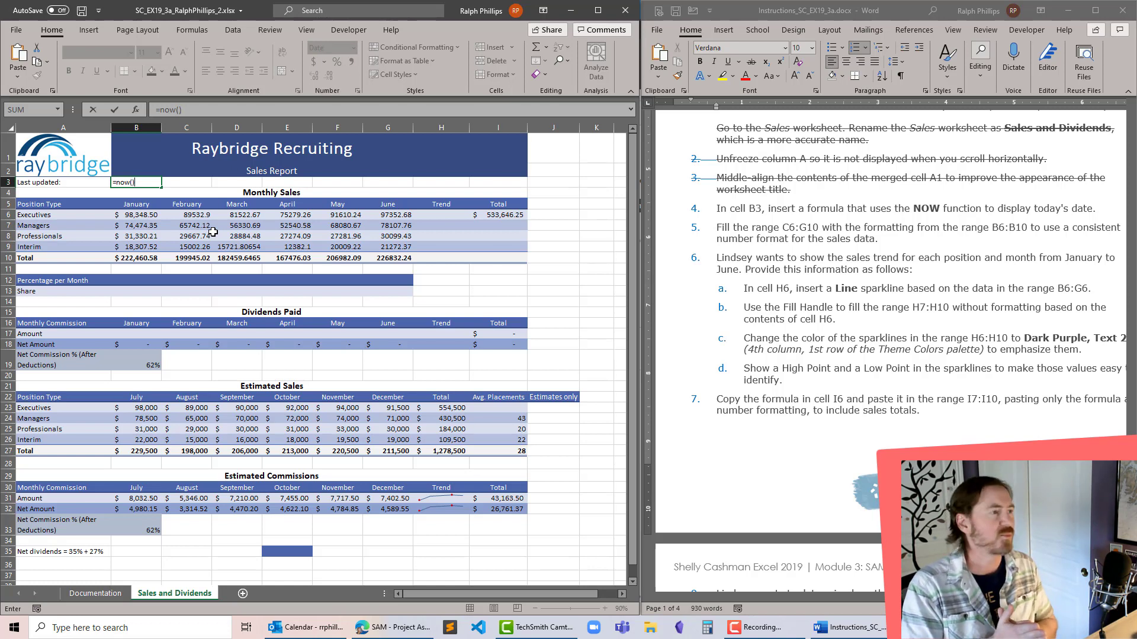
{"action": "key", "text": "Return"}
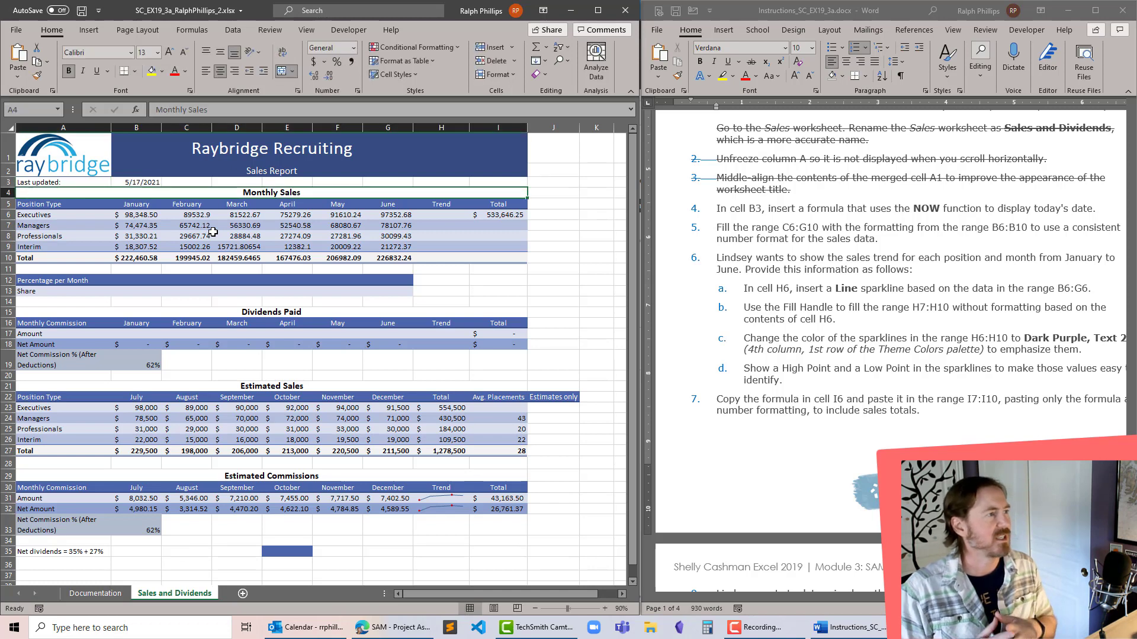
{"action": "left_click", "coordinate": [149, 179]}
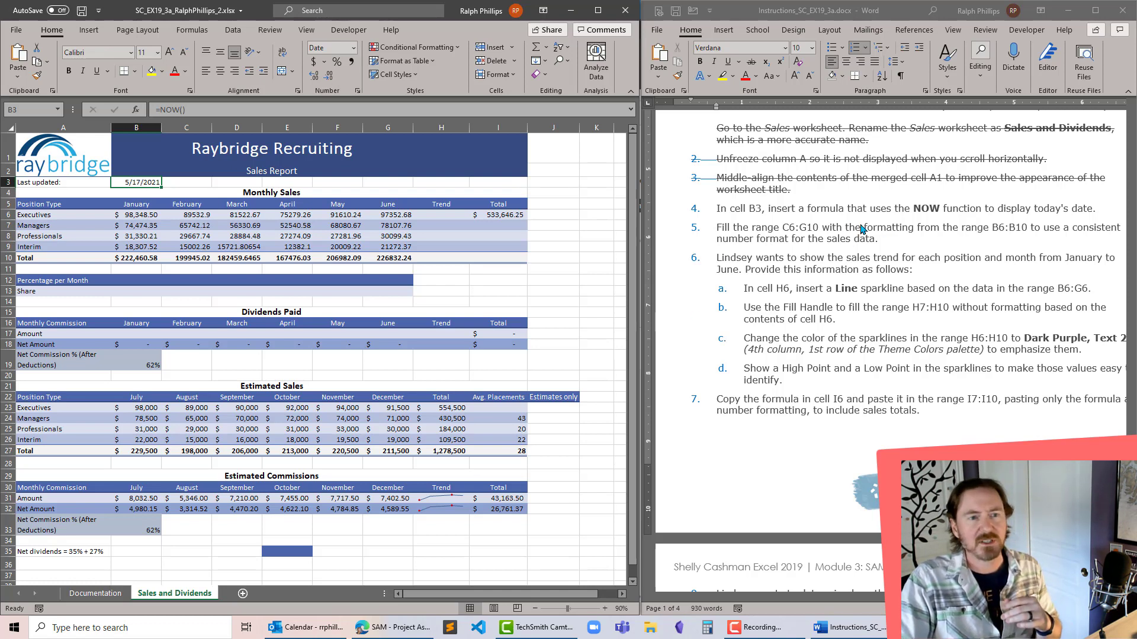
- Following project step 5, copy the formatting of B6:B10 onto the range C6:G10 with Format Painter
{"action": "left_click", "coordinate": [722, 218]}
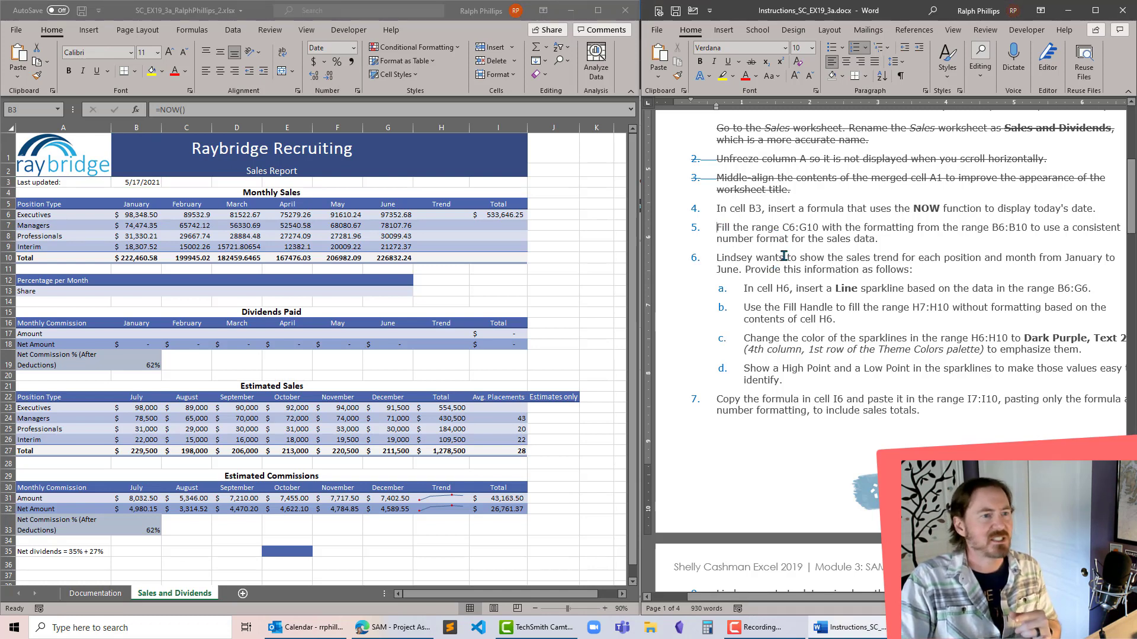
{"action": "left_click", "coordinate": [216, 215]}
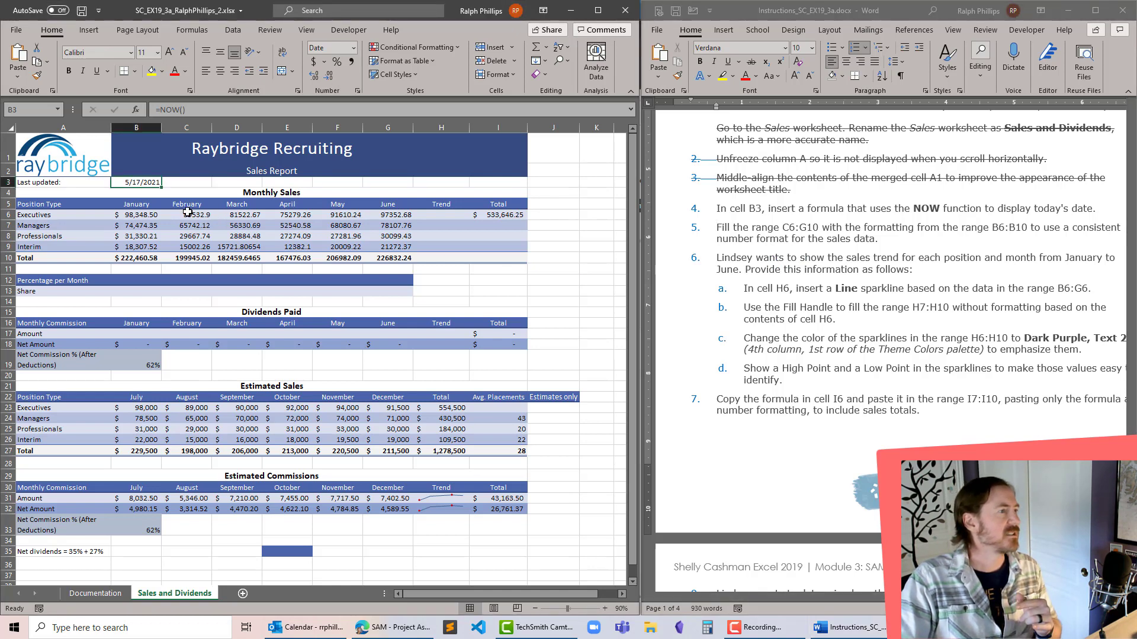
{"action": "left_click", "coordinate": [187, 213]}
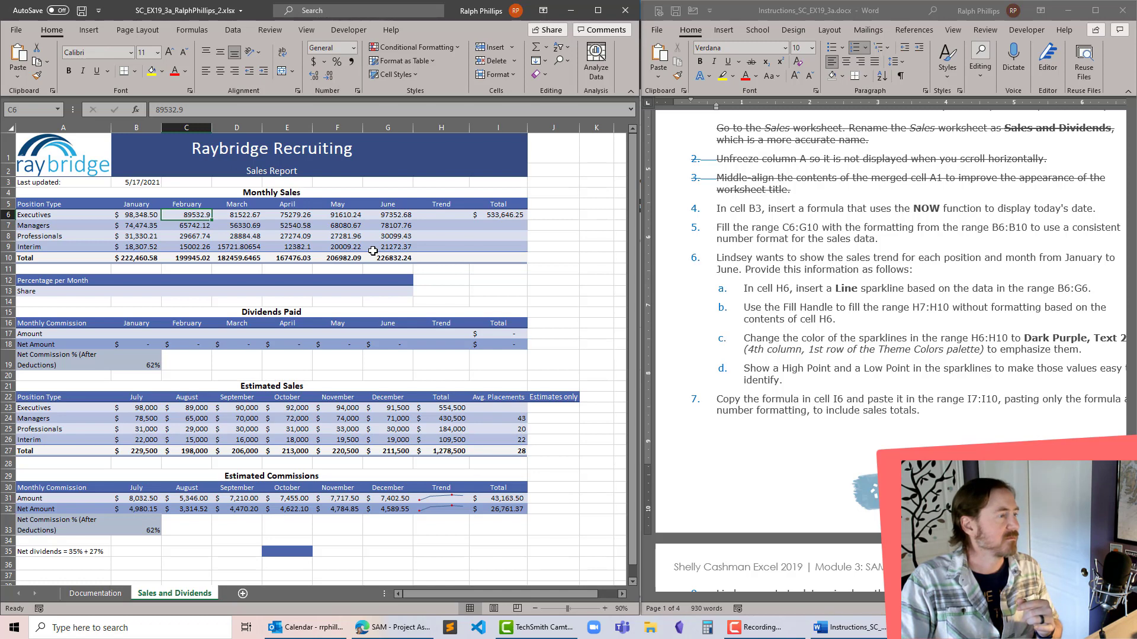
{"action": "left_click", "coordinate": [202, 234]}
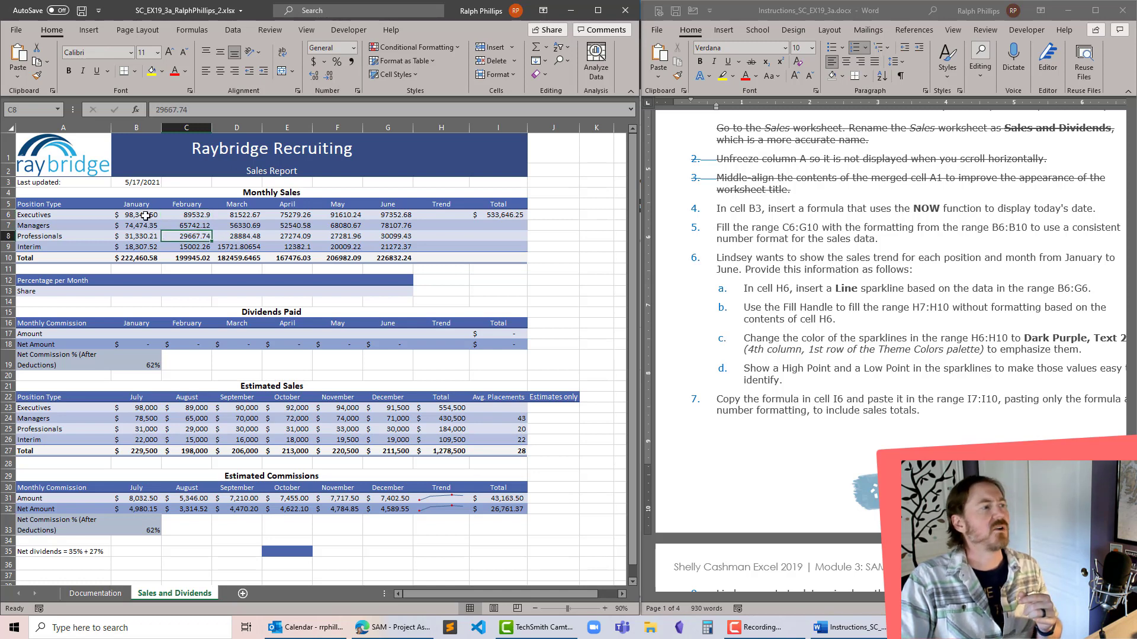
{"action": "left_click_drag", "start_coordinate": [145, 216], "coordinate": [146, 259]}
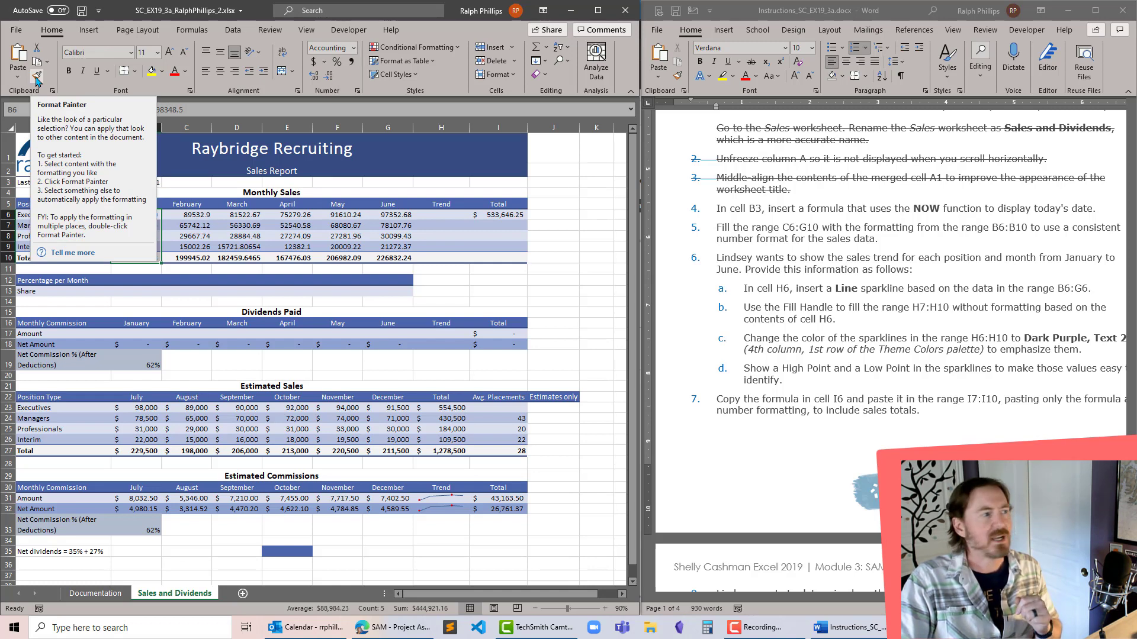
{"action": "left_click", "coordinate": [36, 77]}
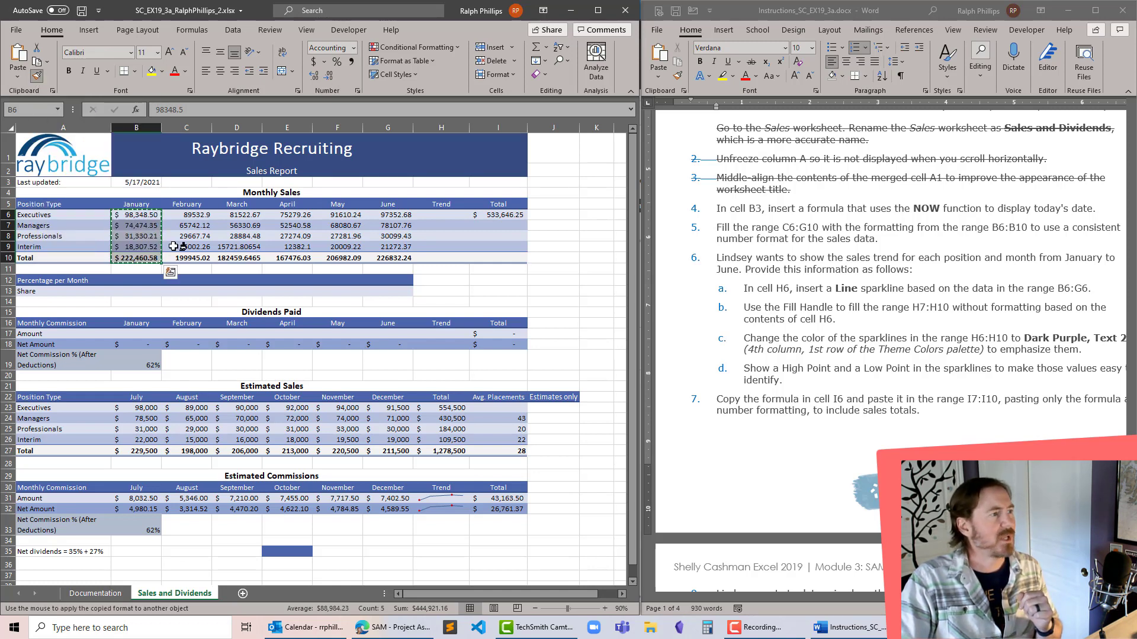
{"action": "mouse_move", "coordinate": [187, 217]}
{"action": "left_mouse_down"}
{"action": "mouse_move", "coordinate": [255, 248]}
{"action": "mouse_move", "coordinate": [385, 254]}
{"action": "left_mouse_up"}
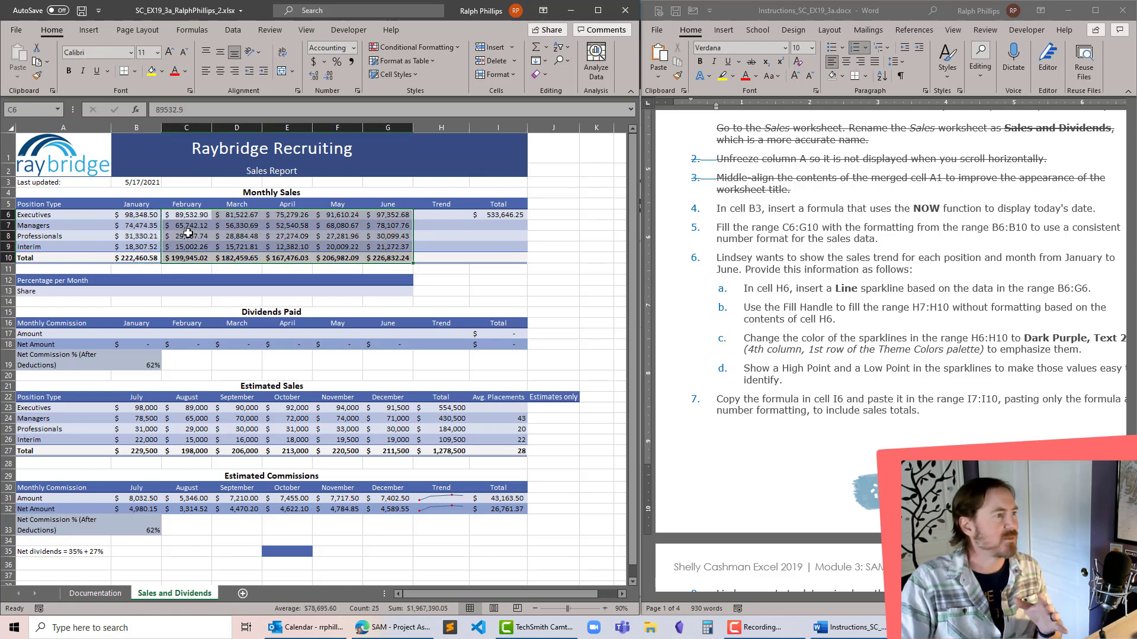
- Strike through project steps 4 and 5 in the instructions document
{"action": "left_click", "coordinate": [812, 277]}
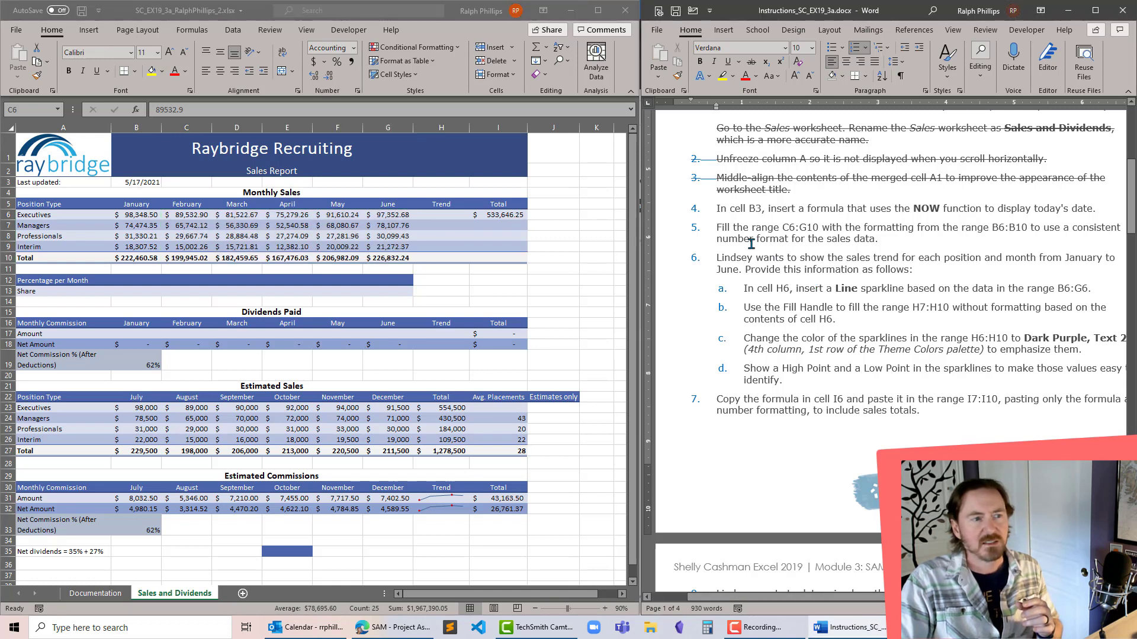
{"action": "left_click_drag", "start_coordinate": [723, 210], "coordinate": [911, 240]}
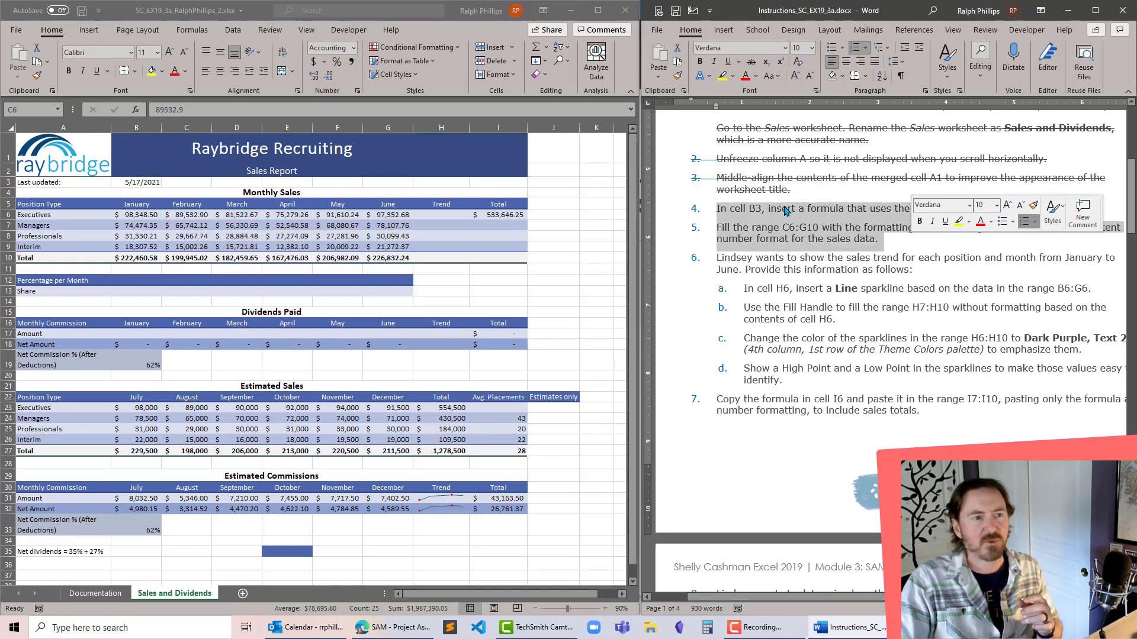
{"action": "left_click", "coordinate": [751, 61]}
{"action": "left_click", "coordinate": [884, 315]}
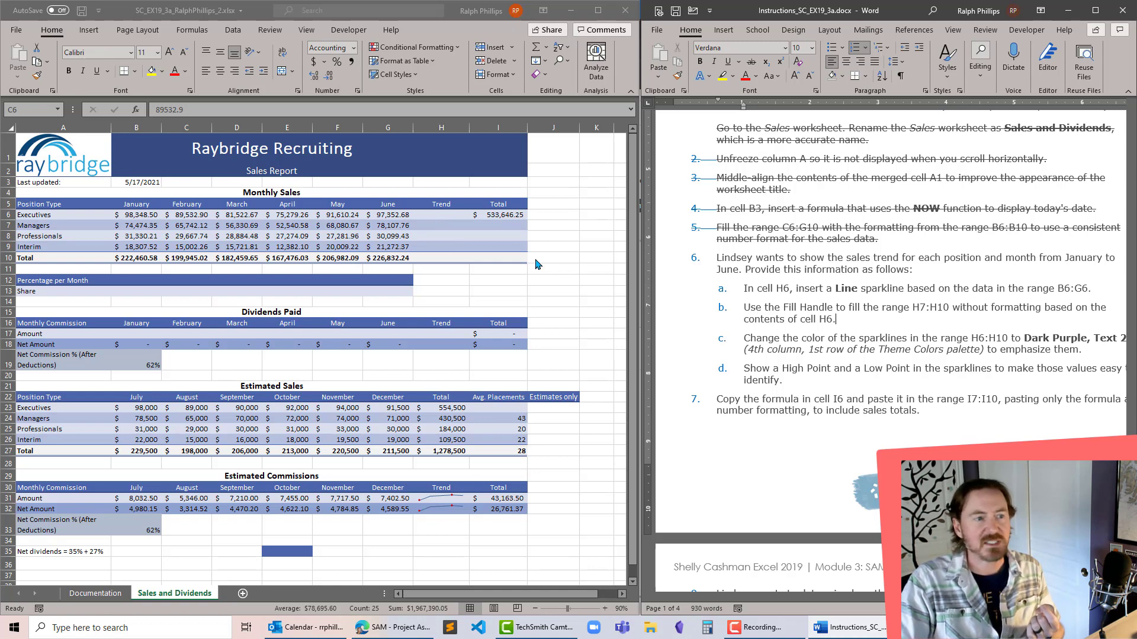
- Following project step 6a, insert a Line sparkline in cell H6 based on the data range B6:G6
{"action": "left_click", "coordinate": [427, 213]}
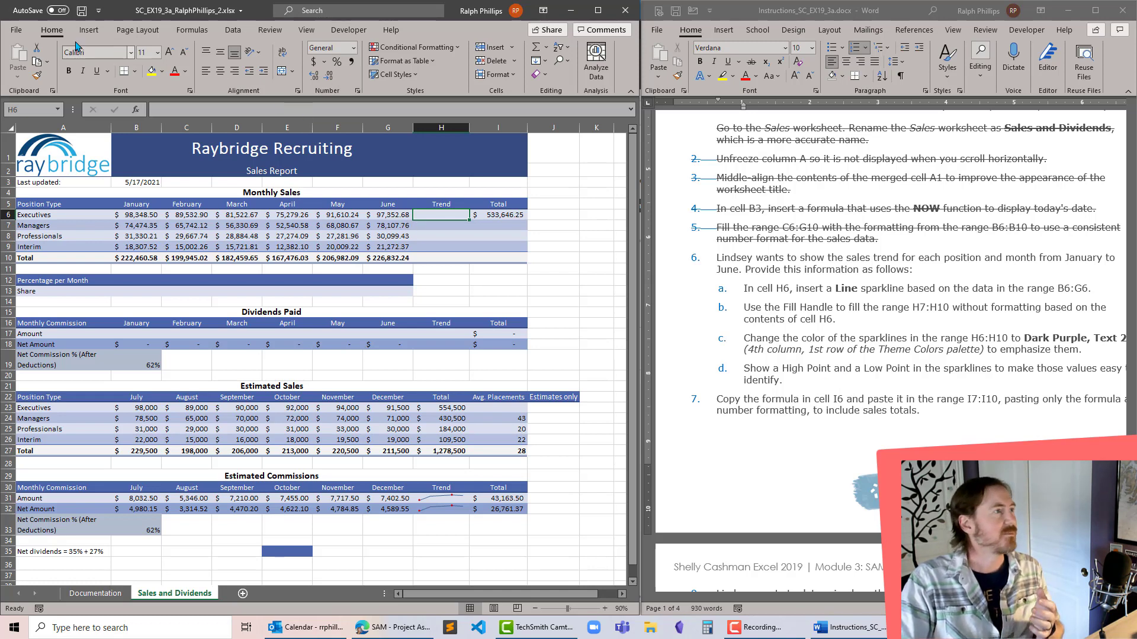
{"action": "left_click", "coordinate": [89, 30]}
{"action": "left_click", "coordinate": [350, 66]}
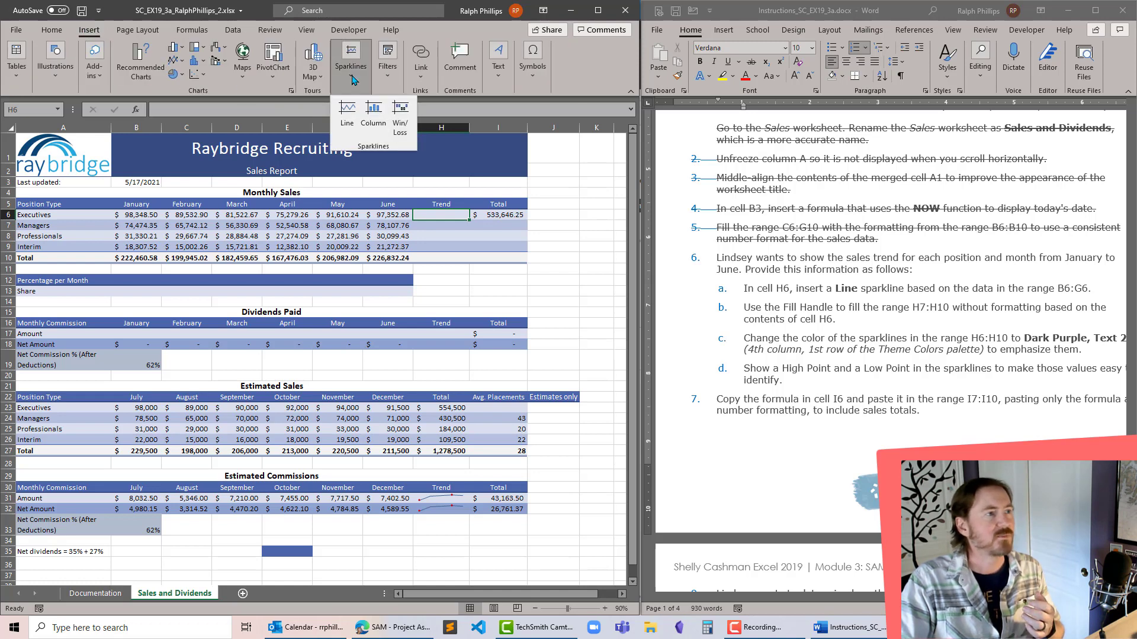
{"action": "left_click", "coordinate": [350, 114]}
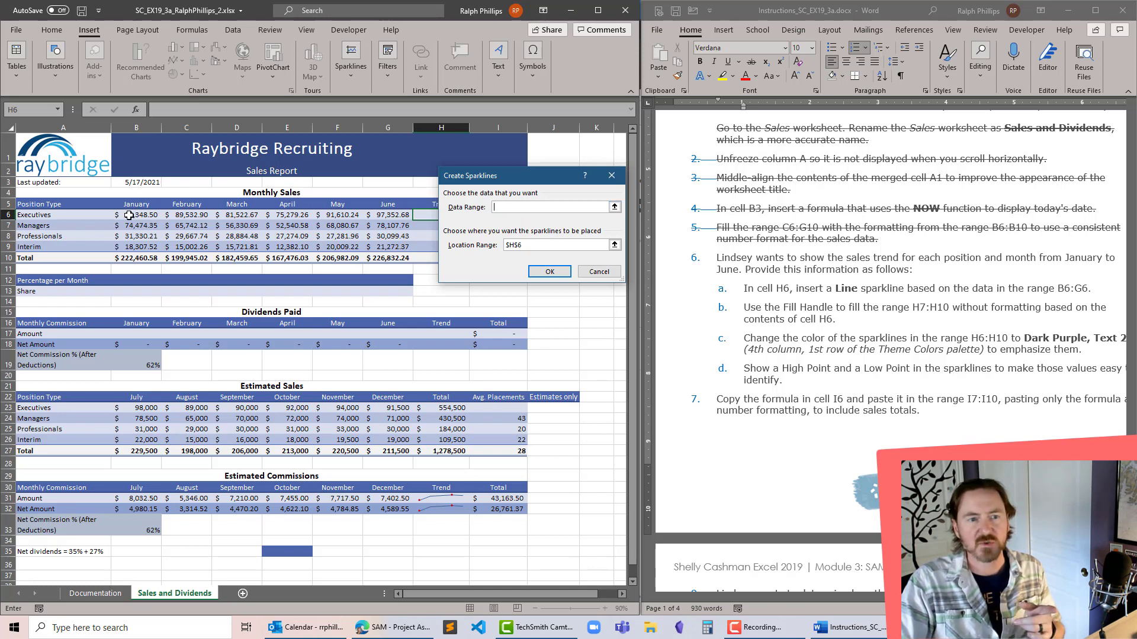
{"action": "left_click_drag", "start_coordinate": [128, 215], "coordinate": [387, 215]}
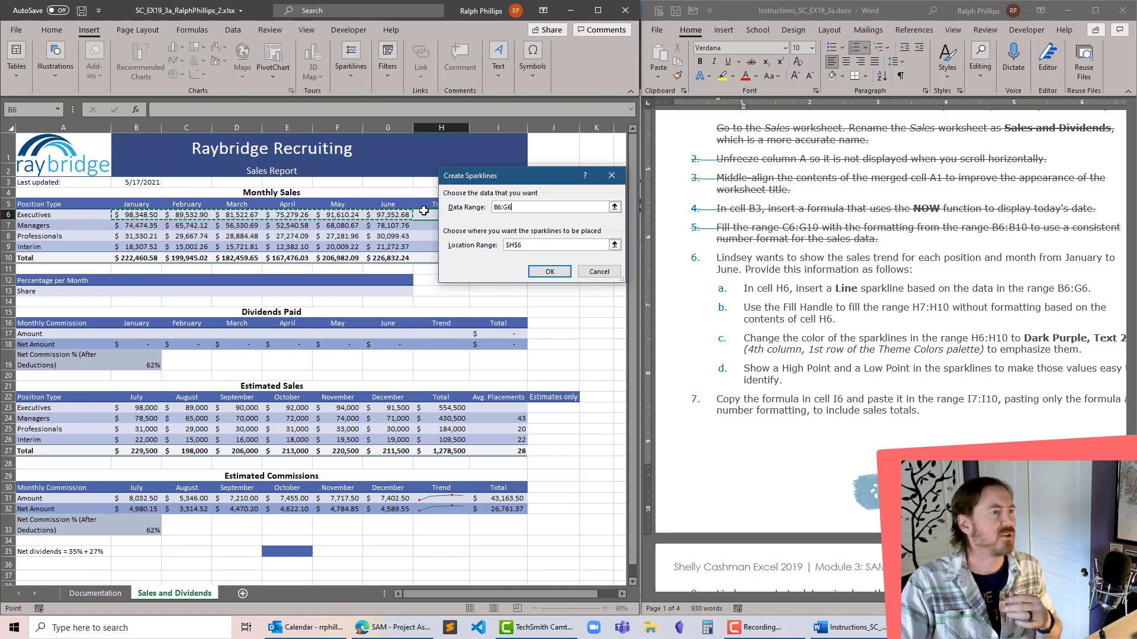
{"action": "left_click", "coordinate": [550, 271]}
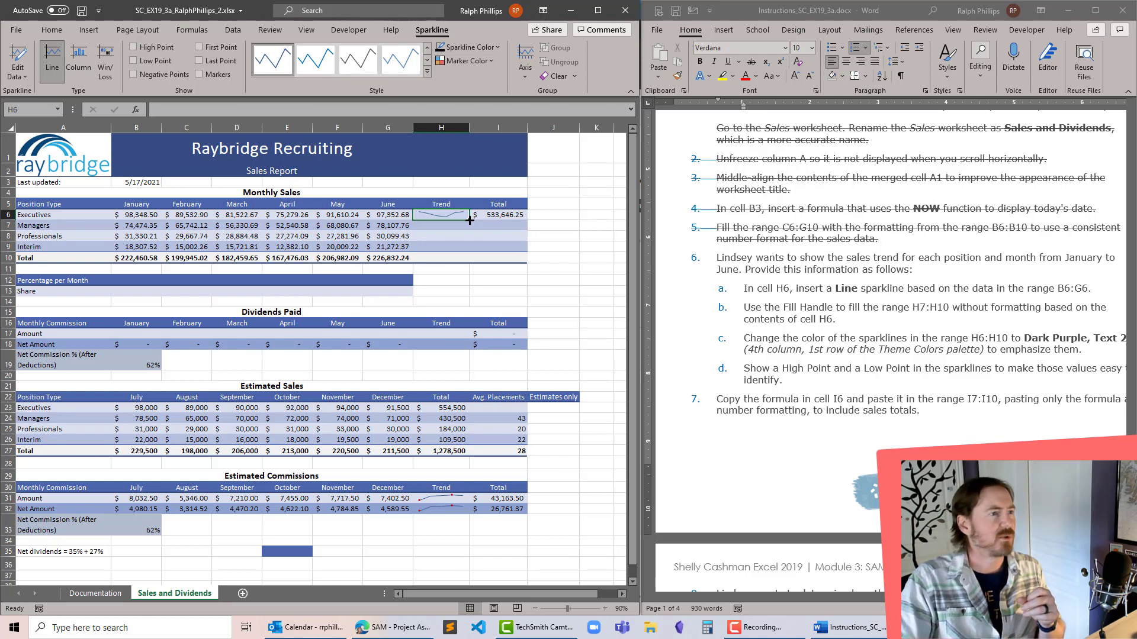
- Following project step 6b, fill the H6 sparkline down through H7:H10 with the Fill Handle, without formatting
{"action": "left_click_drag", "start_coordinate": [470, 220], "coordinate": [469, 268]}
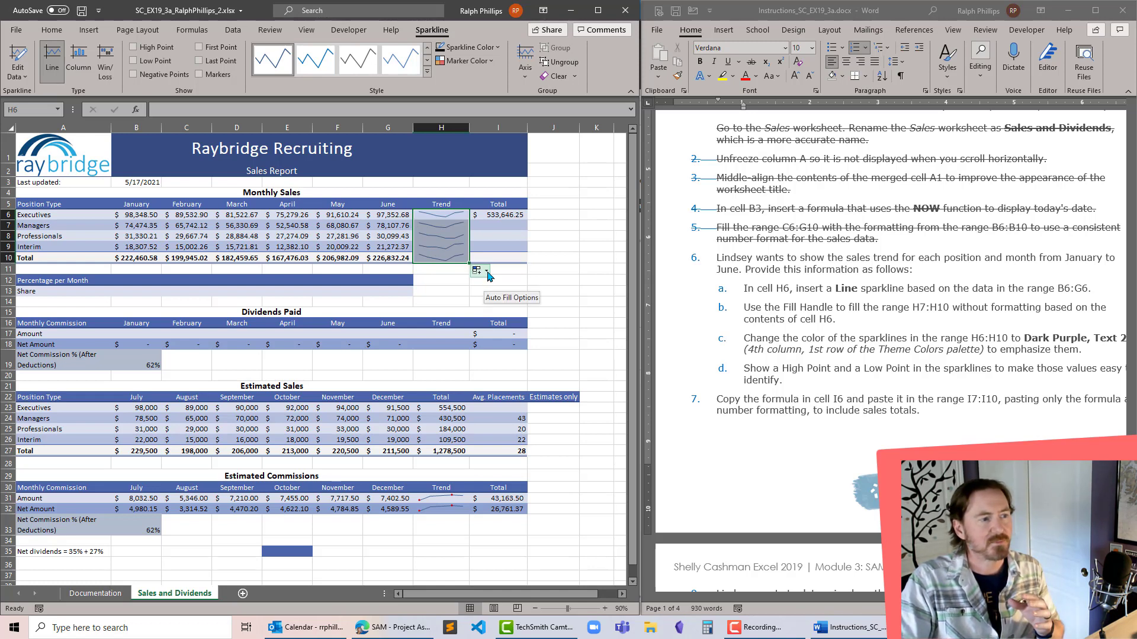
{"action": "left_click", "coordinate": [487, 271]}
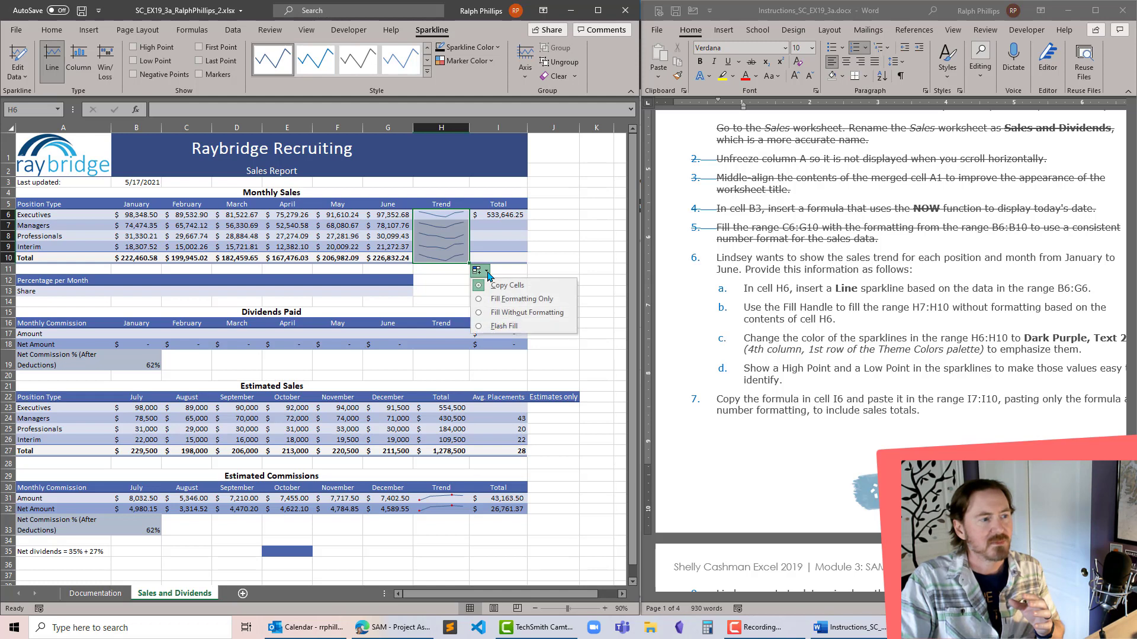
{"action": "left_click", "coordinate": [496, 312]}
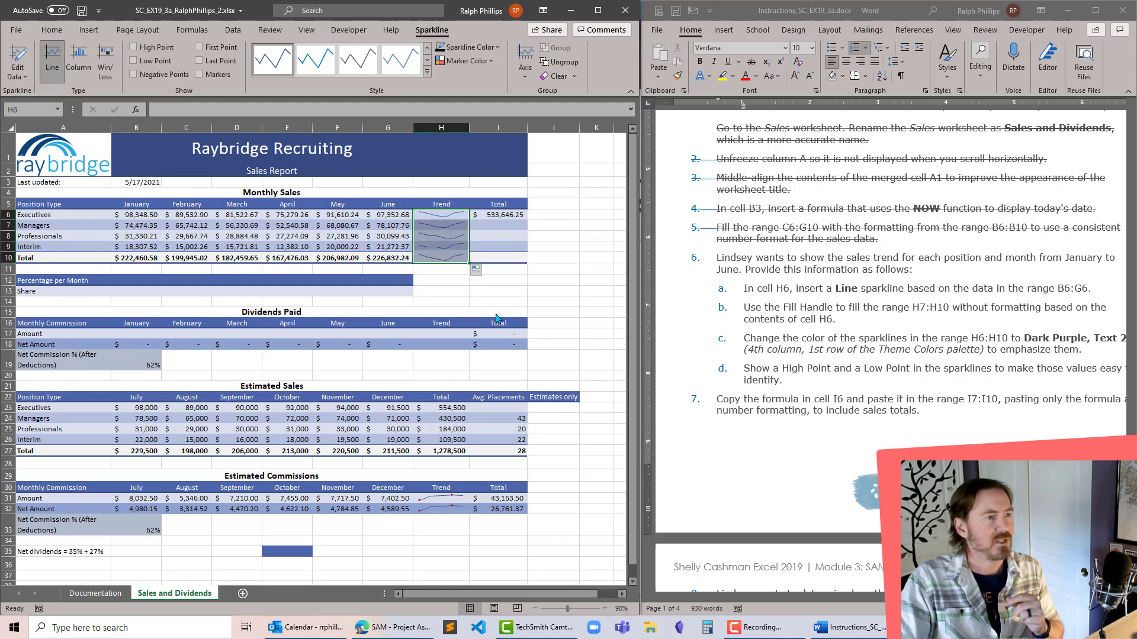
{"action": "left_click", "coordinate": [442, 291]}
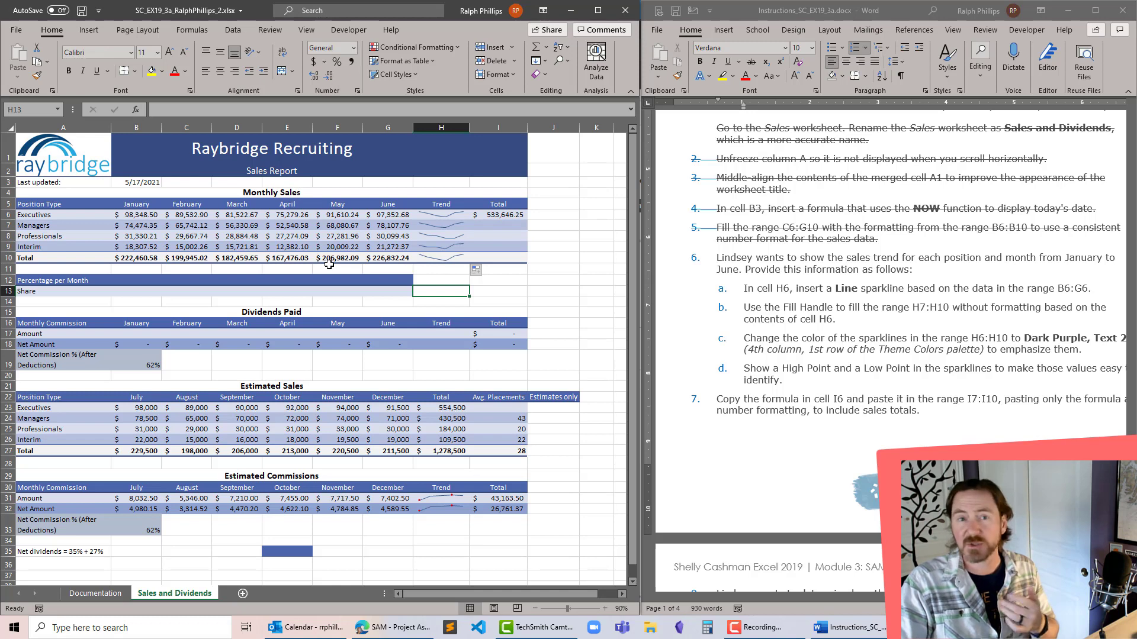
- Following project step 6c, change the color of the sparklines in H6:H10 to Dark Purple, Text 2
{"action": "left_click", "coordinate": [873, 320]}
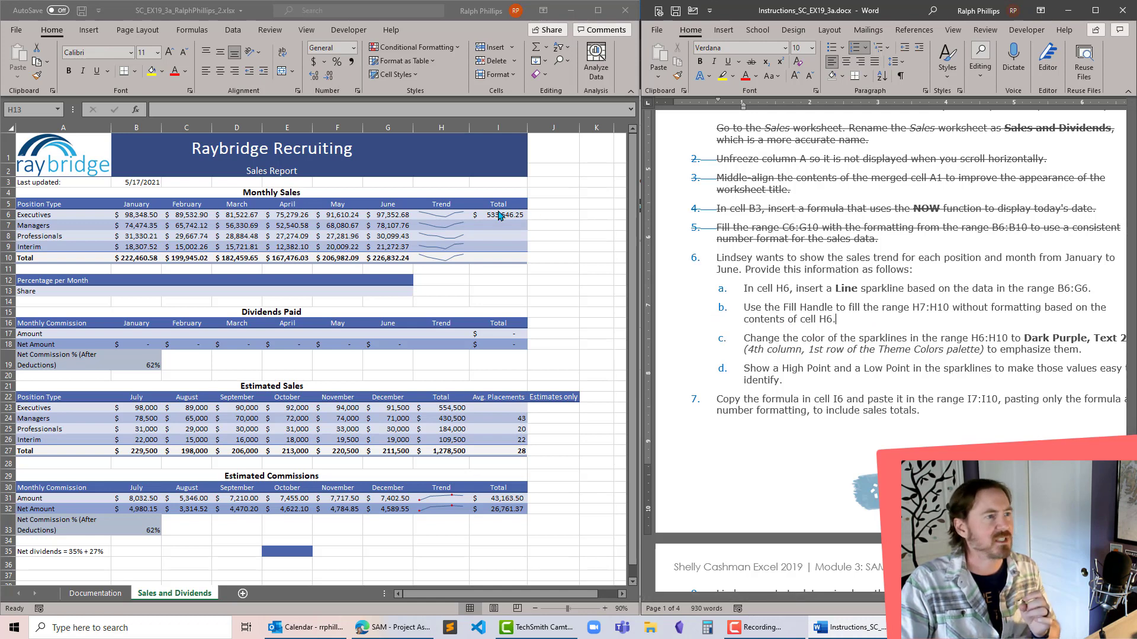
{"action": "left_click_drag", "start_coordinate": [445, 216], "coordinate": [440, 256]}
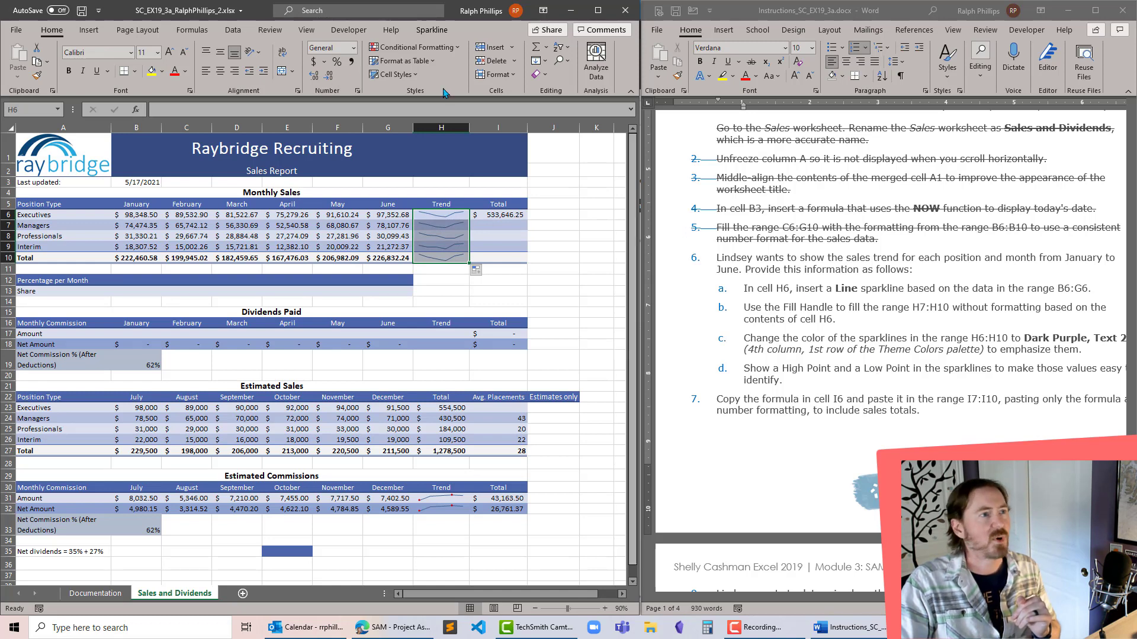
{"action": "left_click", "coordinate": [434, 32]}
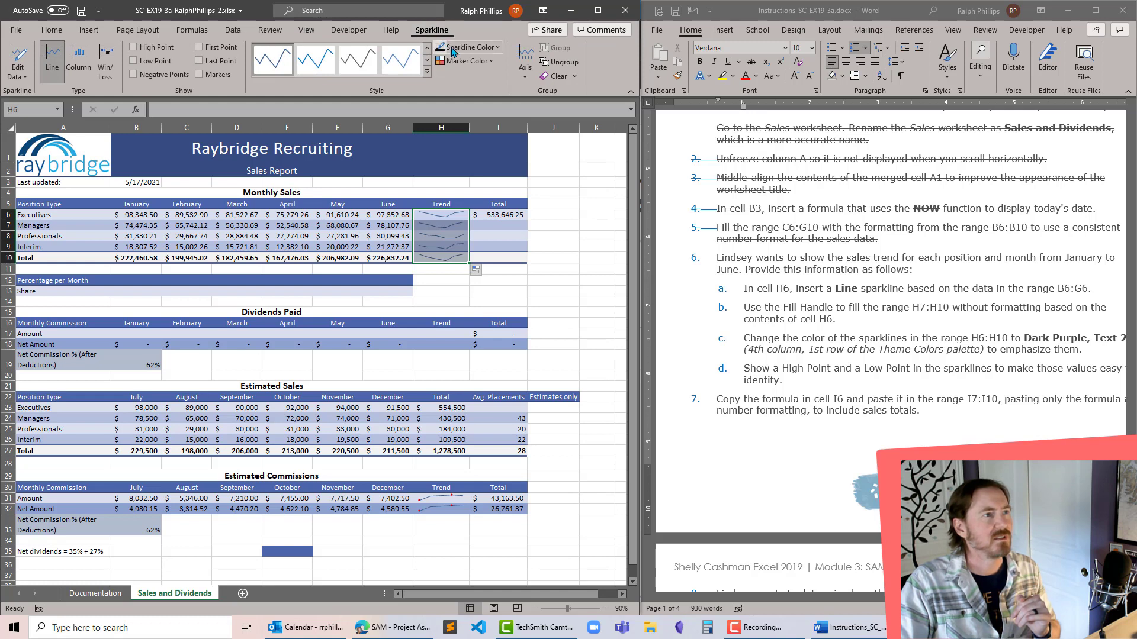
{"action": "left_click", "coordinate": [494, 51]}
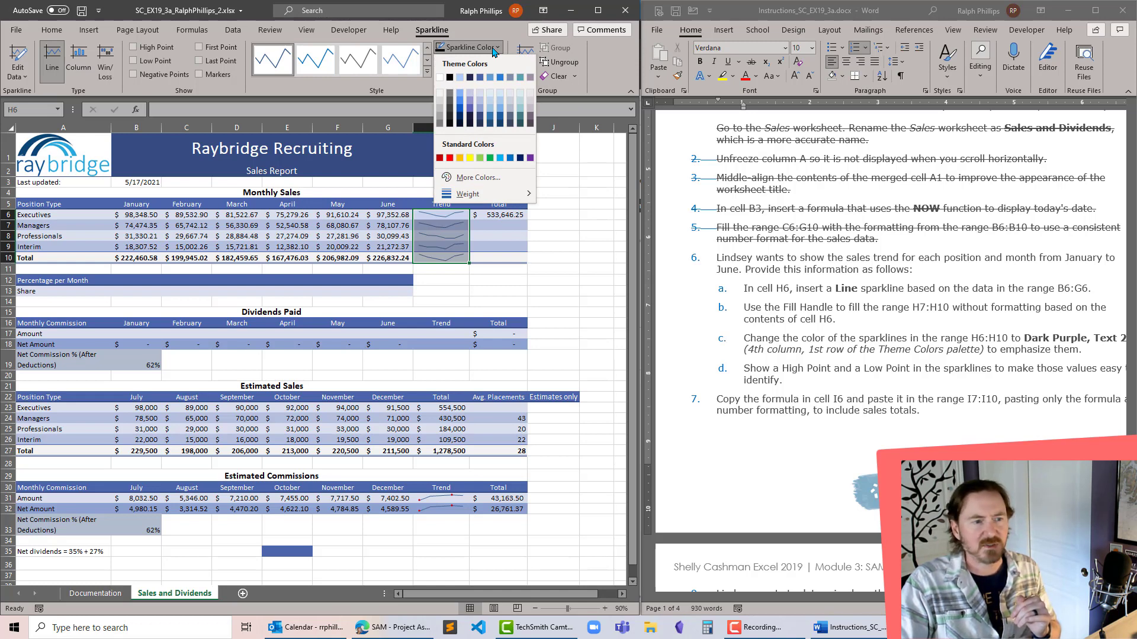
{"action": "left_click", "coordinate": [470, 78]}
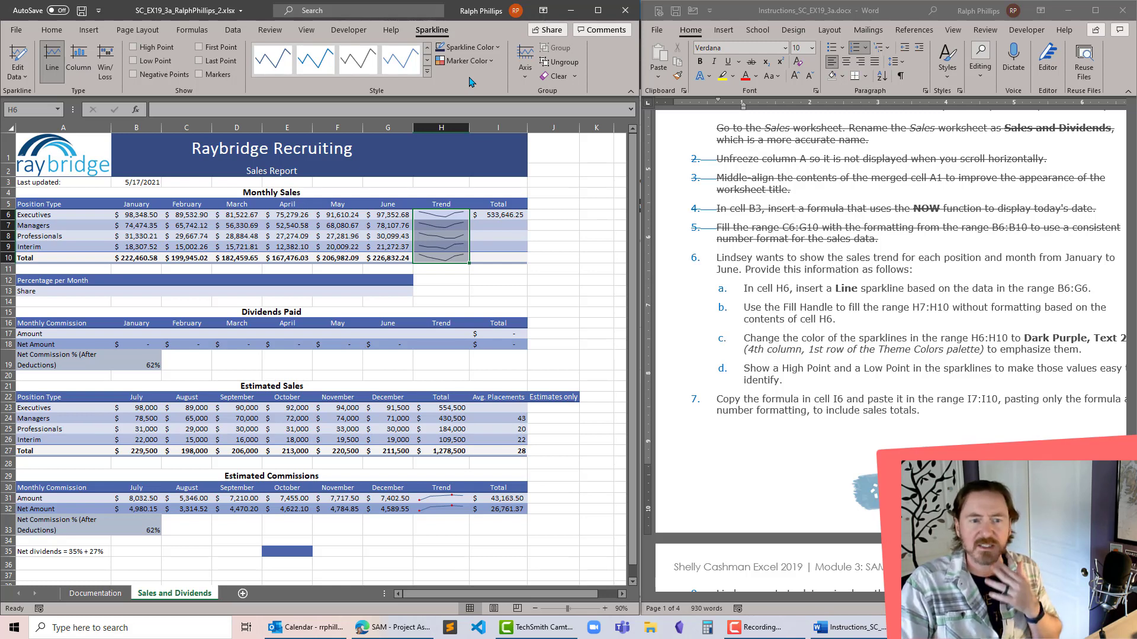
- Following project step 6d, show a High Point and a Low Point in the H6:H10 sparklines
{"action": "left_click", "coordinate": [805, 412]}
{"action": "key", "text": "Down"}
{"action": "key", "text": "Down"}
{"action": "key", "text": "Down"}
{"action": "key", "text": "Down"}
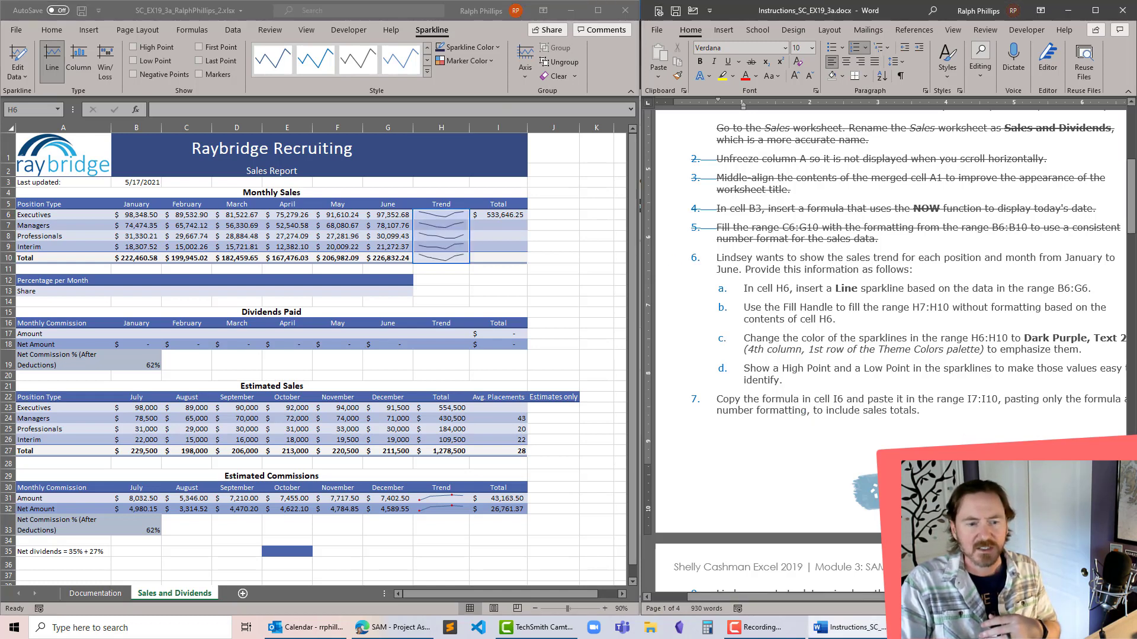
{"action": "mouse_move", "coordinate": [948, 597]}
{"action": "left_mouse_down"}
{"action": "mouse_move", "coordinate": [993, 597]}
{"action": "mouse_move", "coordinate": [967, 597]}
{"action": "left_mouse_up"}
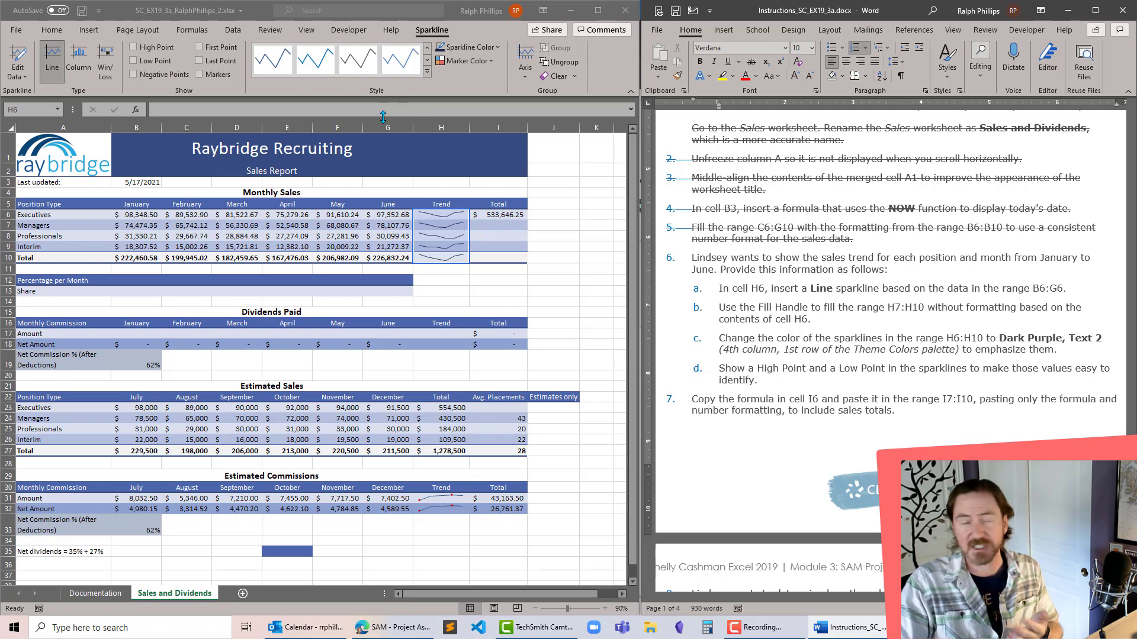
{"action": "left_click", "coordinate": [132, 52]}
{"action": "left_click", "coordinate": [133, 49]}
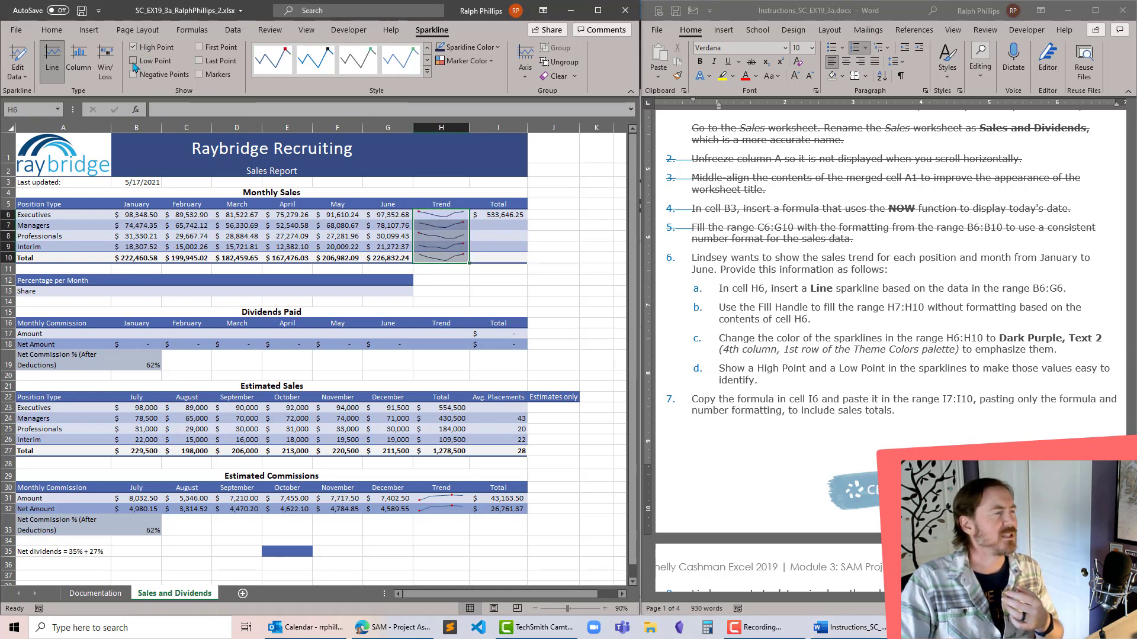
{"action": "left_click", "coordinate": [134, 62]}
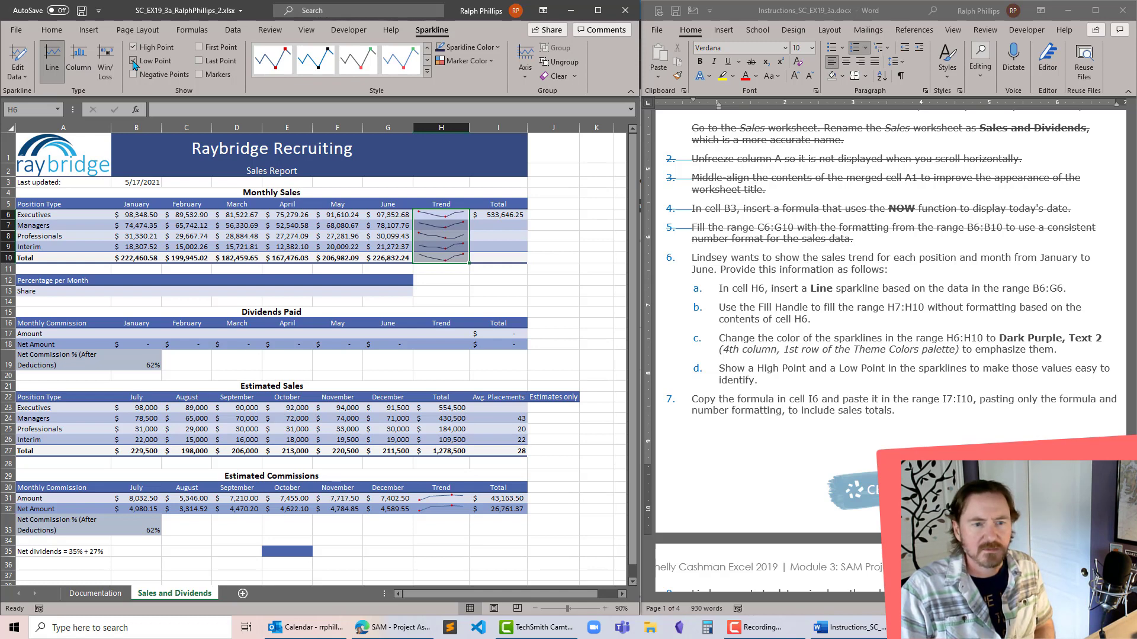
{"action": "left_click", "coordinate": [134, 61]}
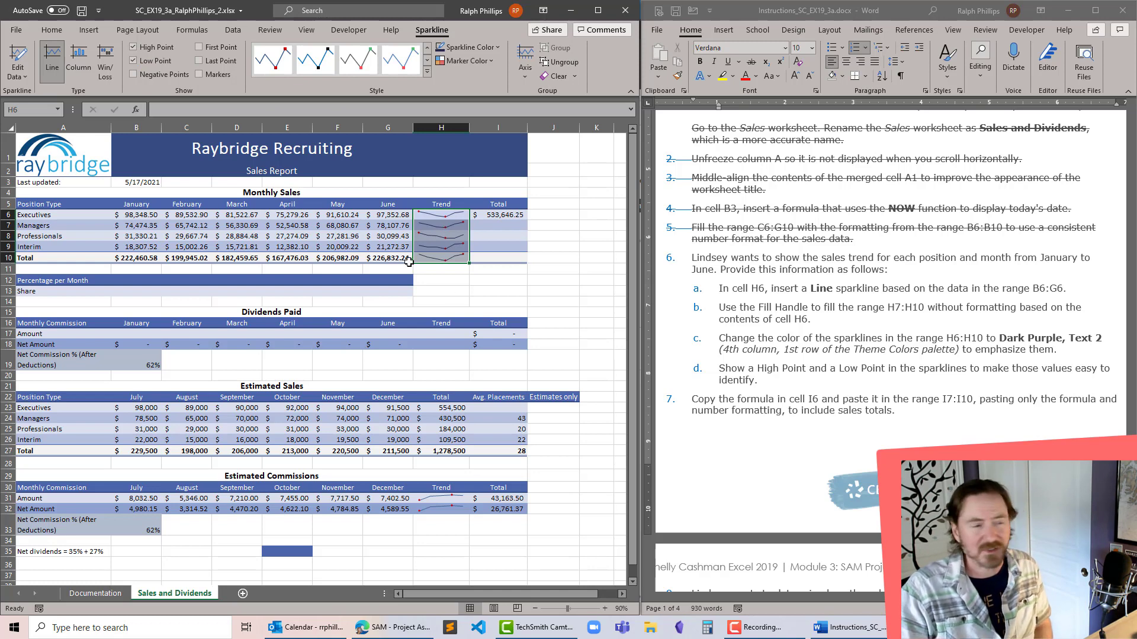
- Following project step 7, copy the formula in cell I6 to the range I7:I10, pasting only Formulas & Number Formatting
{"action": "left_click", "coordinate": [774, 384]}
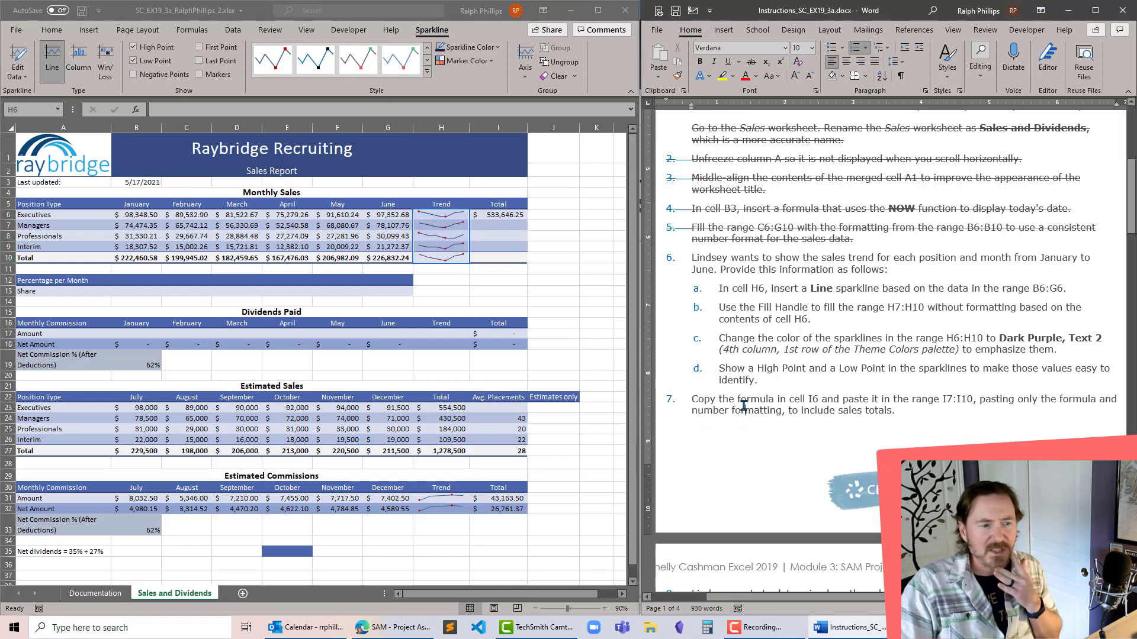
{"action": "scroll", "coordinate": [741, 409], "scroll_direction": "down", "scroll_amount": 2}
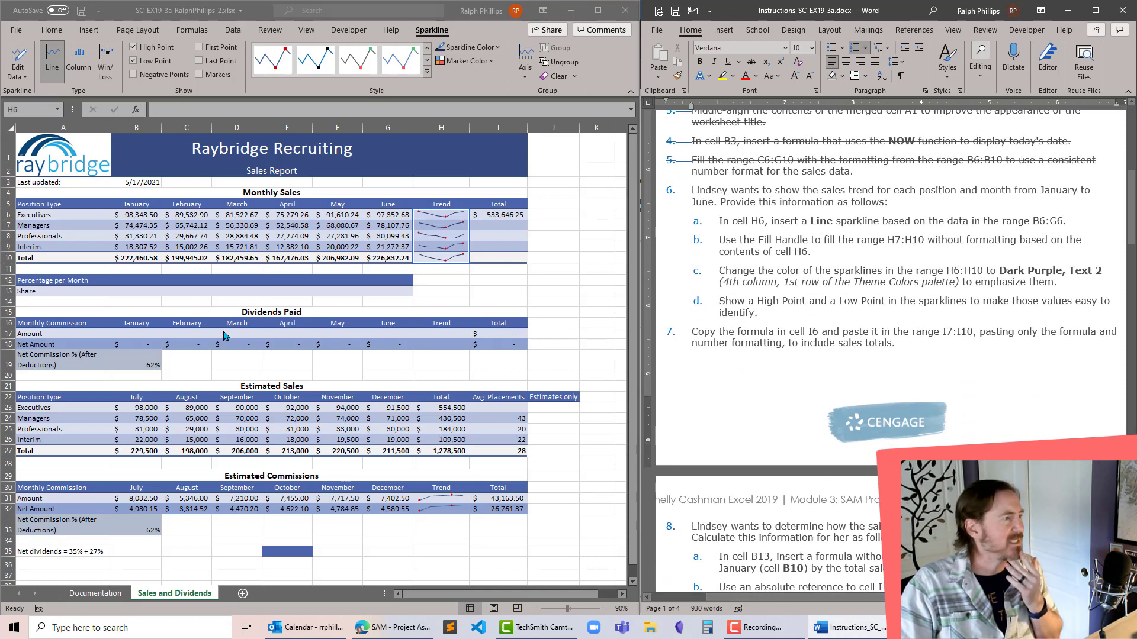
{"action": "left_click", "coordinate": [504, 216]}
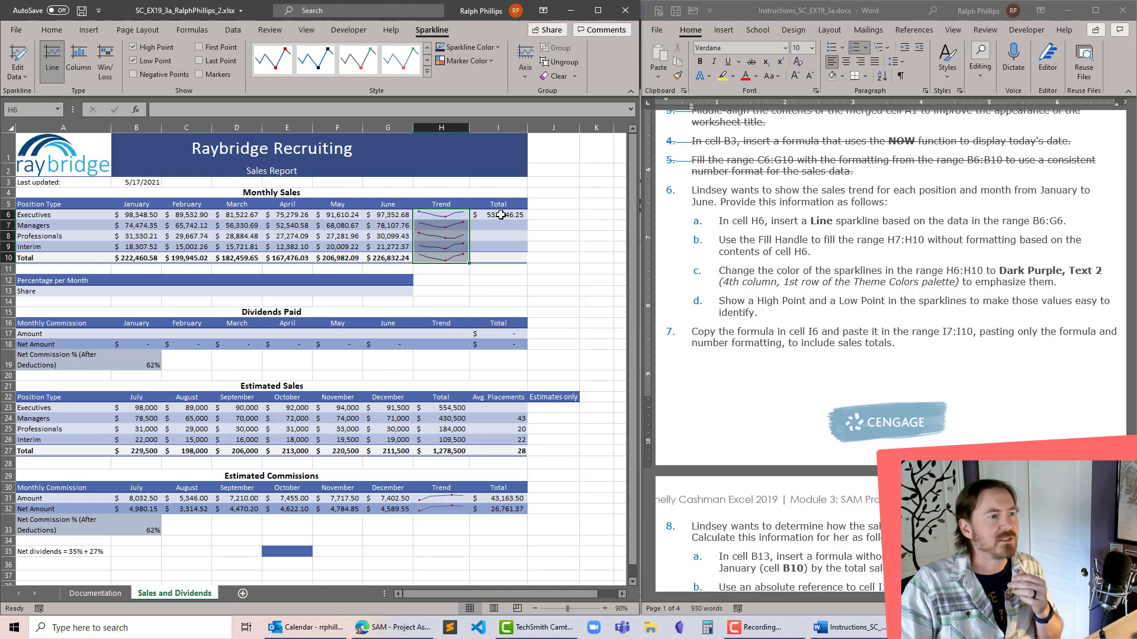
{"action": "left_click", "coordinate": [501, 215]}
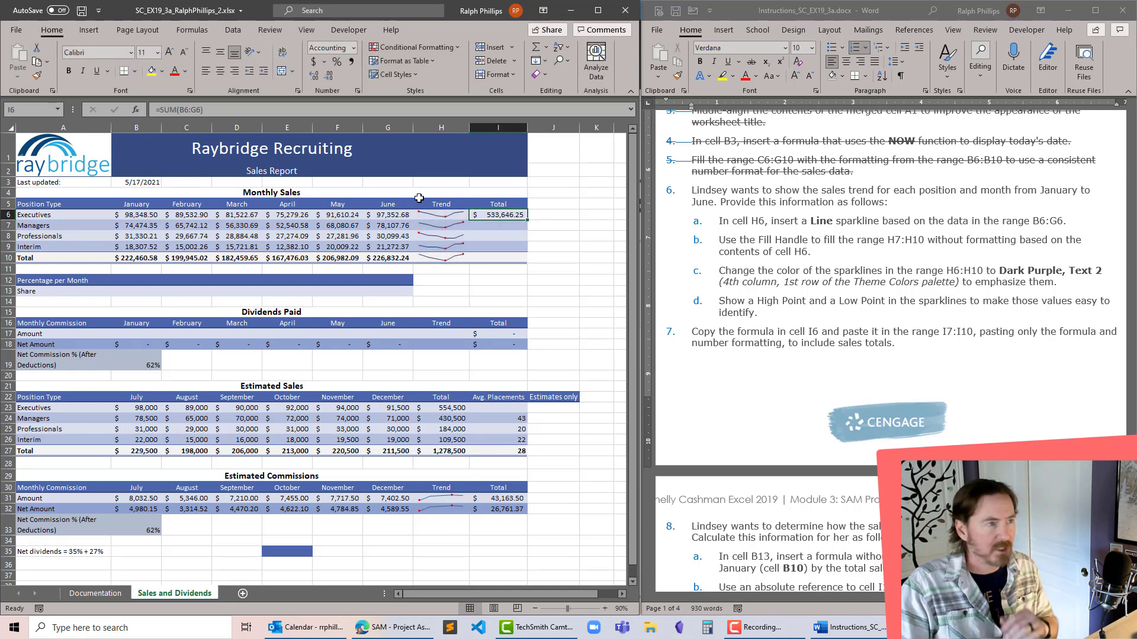
{"action": "key", "text": "ctrl+c"}
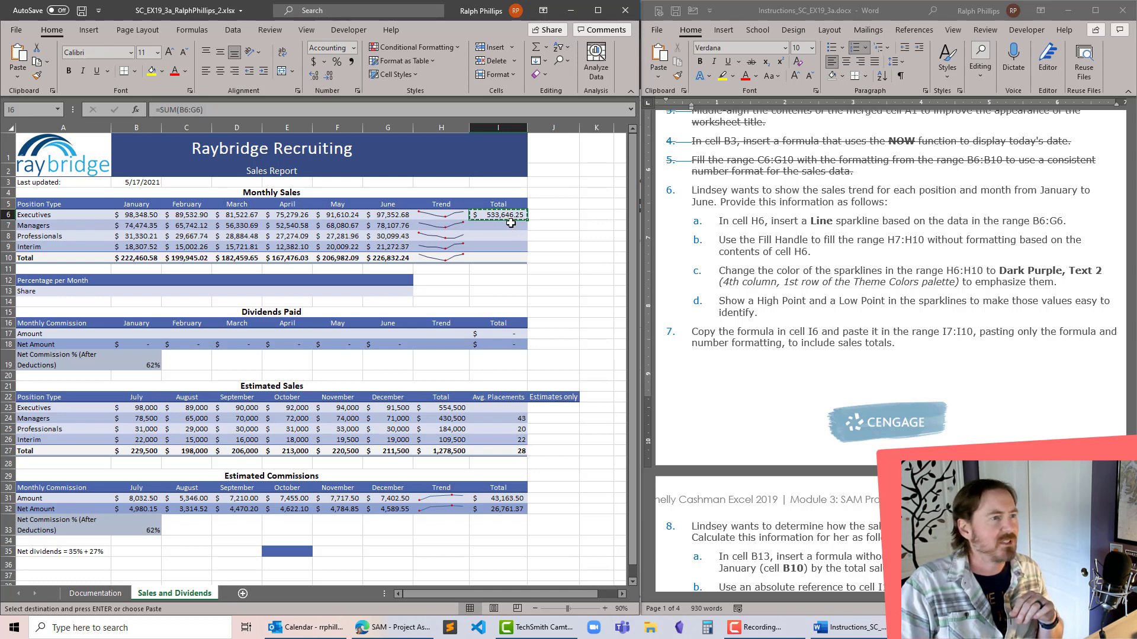
{"action": "left_click_drag", "start_coordinate": [510, 224], "coordinate": [510, 263]}
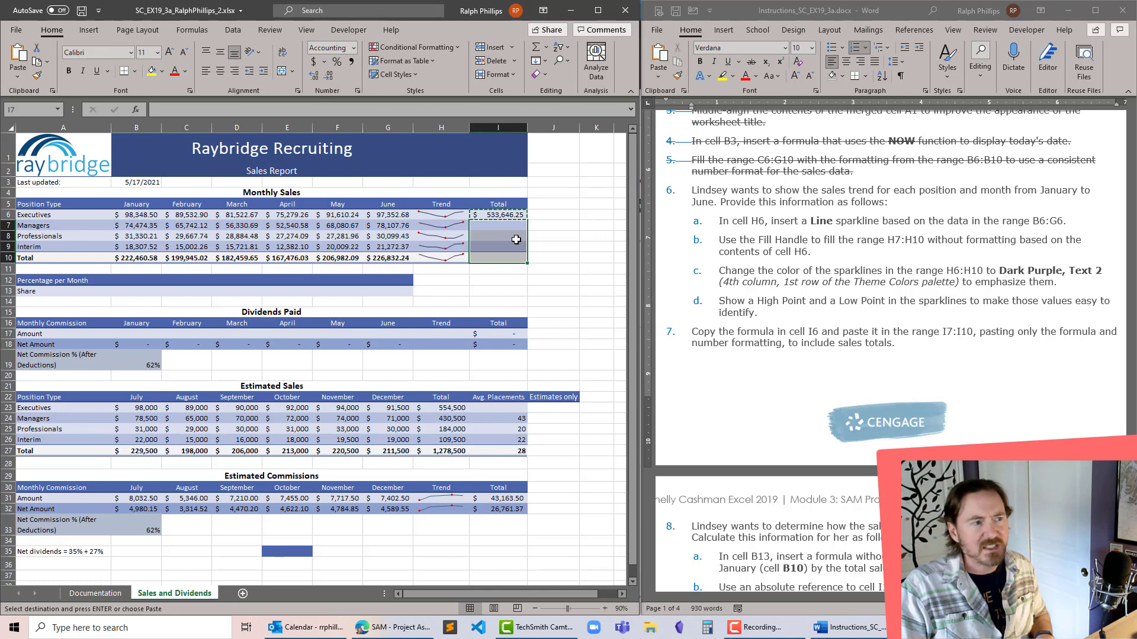
{"action": "key", "text": "ctrl+v"}
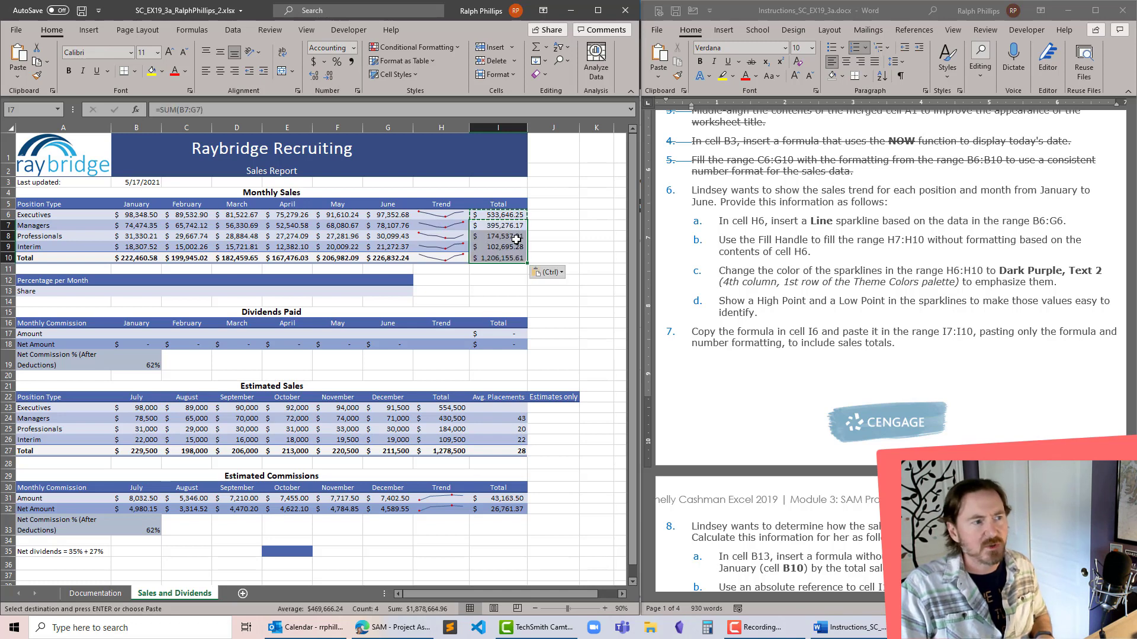
{"action": "left_click", "coordinate": [561, 273]}
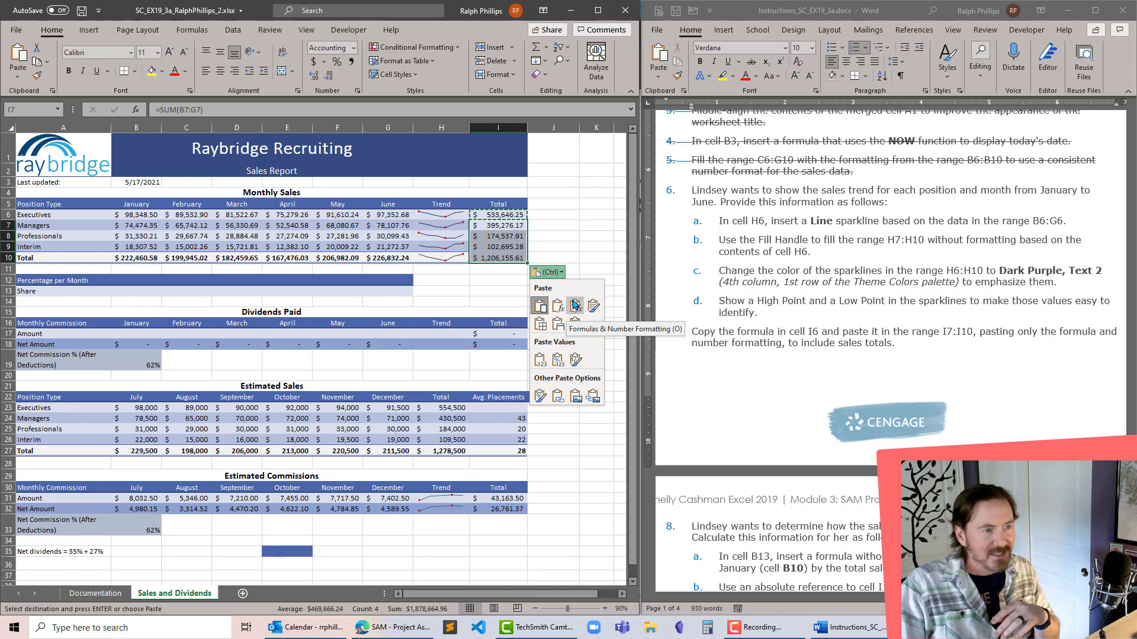
{"action": "left_click", "coordinate": [576, 306]}
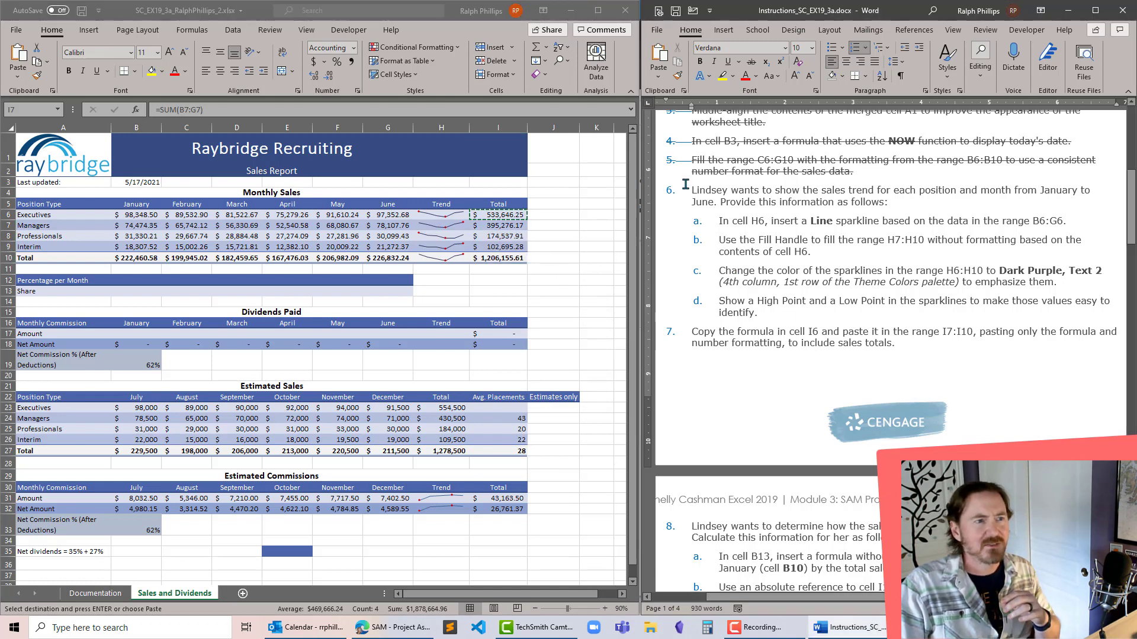
- Strike through project steps 6, including its sub-steps, and 7 in the instructions document
{"action": "left_click_drag", "start_coordinate": [687, 188], "coordinate": [895, 344]}
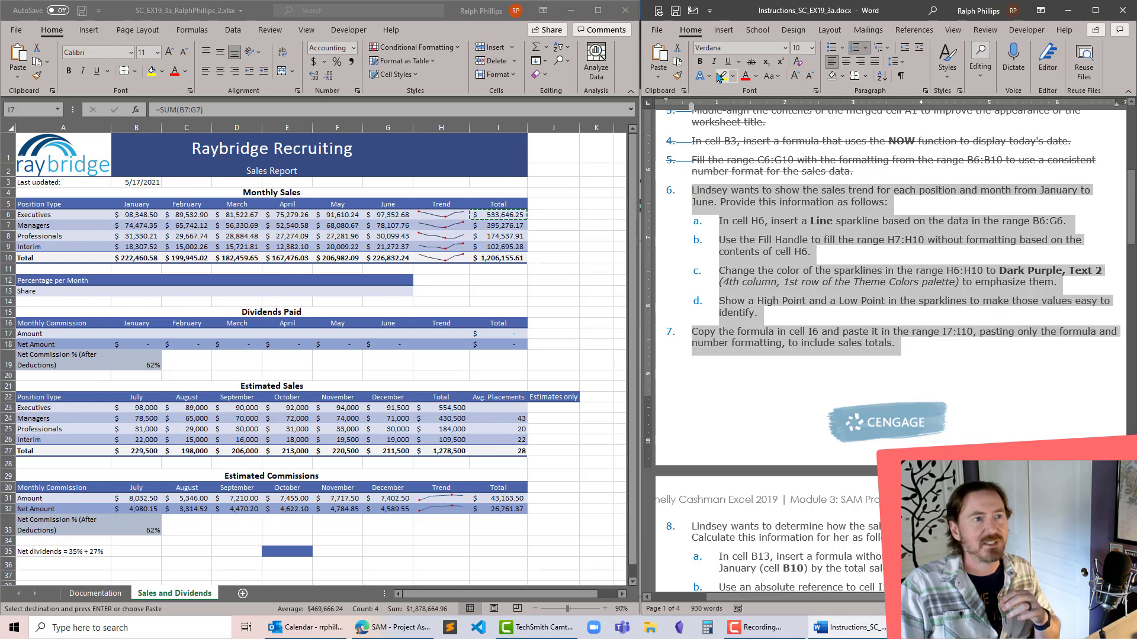
{"action": "left_click", "coordinate": [751, 61]}
{"action": "left_click", "coordinate": [774, 321]}
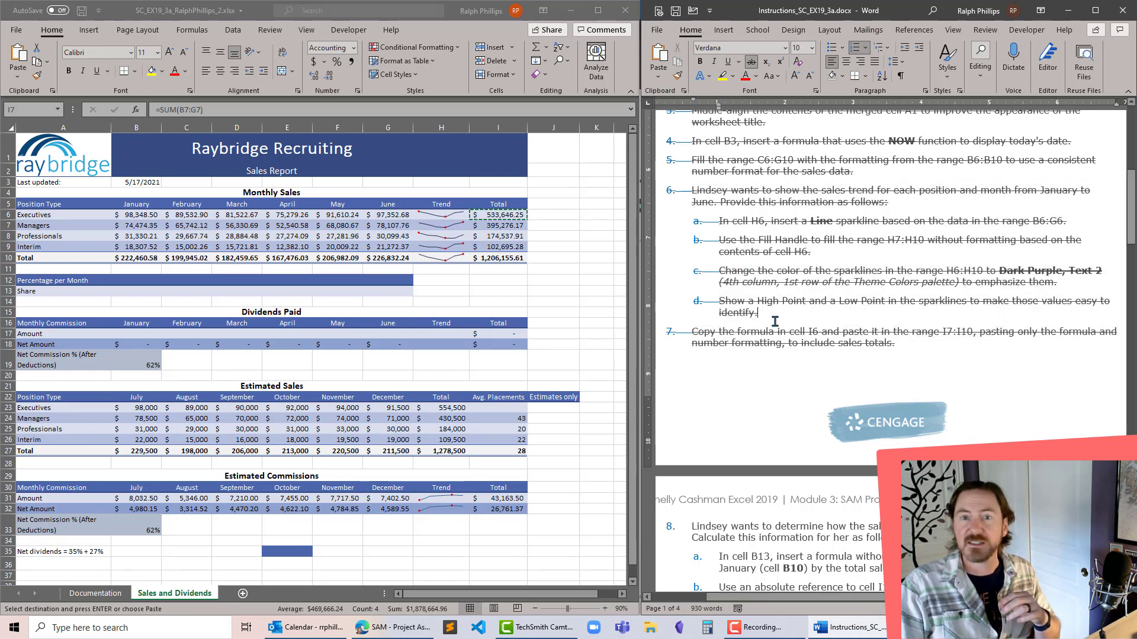
- Cancel the pending copy selection on cell I6 in the worksheet and read project step 8 in the instructions document
{"action": "scroll", "coordinate": [774, 322], "scroll_direction": "down", "scroll_amount": 6}
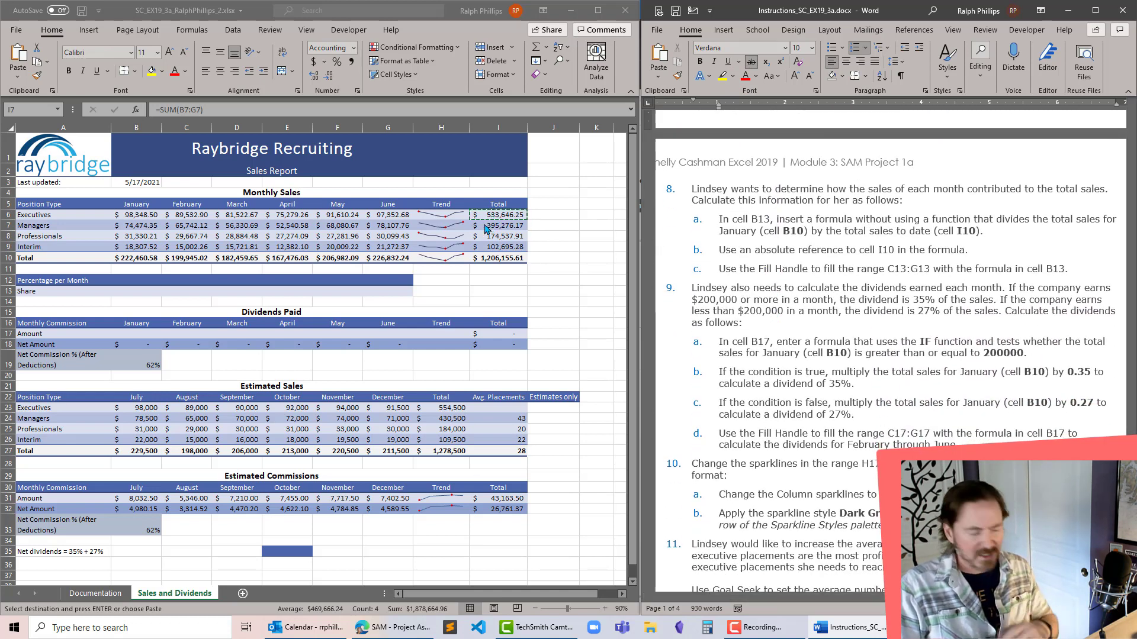
{"action": "left_click", "coordinate": [148, 11]}
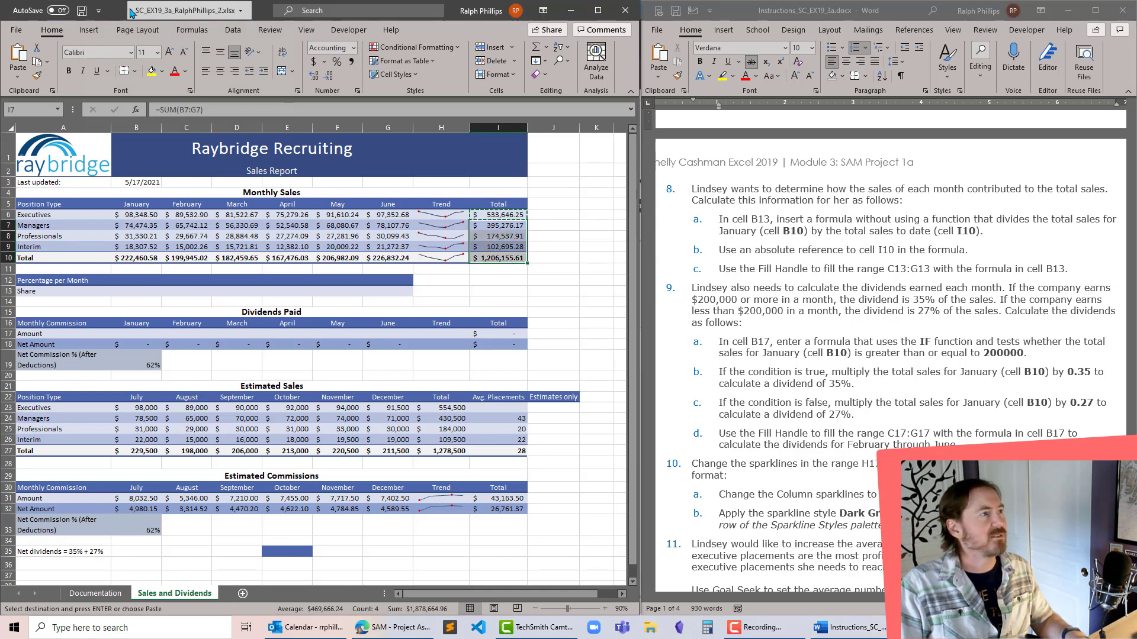
{"action": "key", "text": "ctrl+v"}
{"action": "left_click", "coordinate": [546, 201]}
{"action": "key", "text": "Escape"}
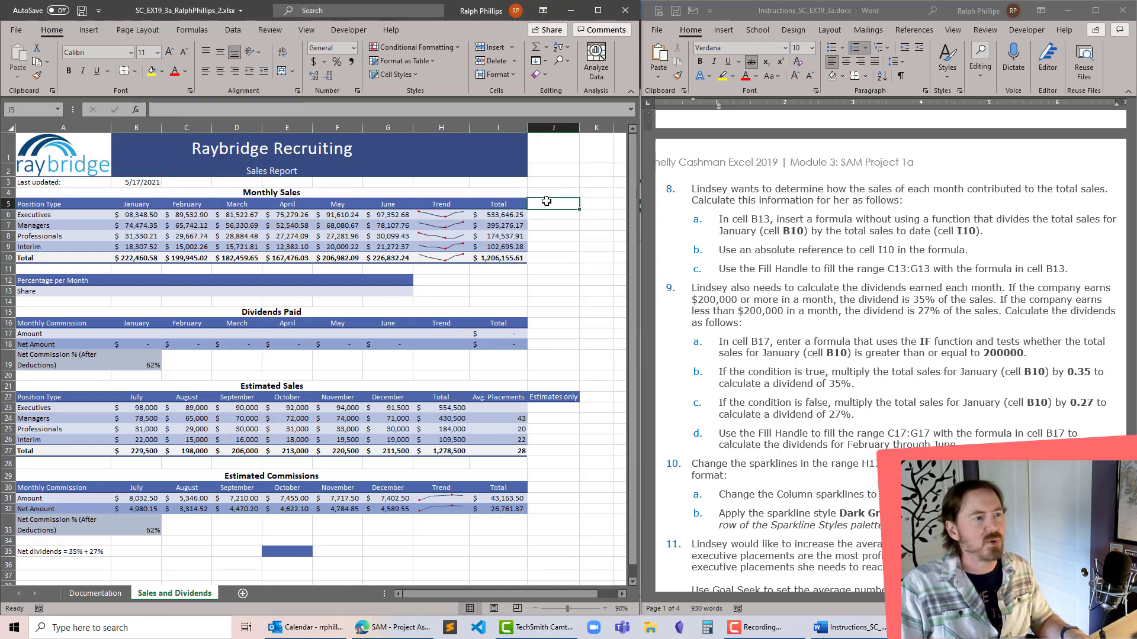
{"action": "left_click", "coordinate": [548, 240]}
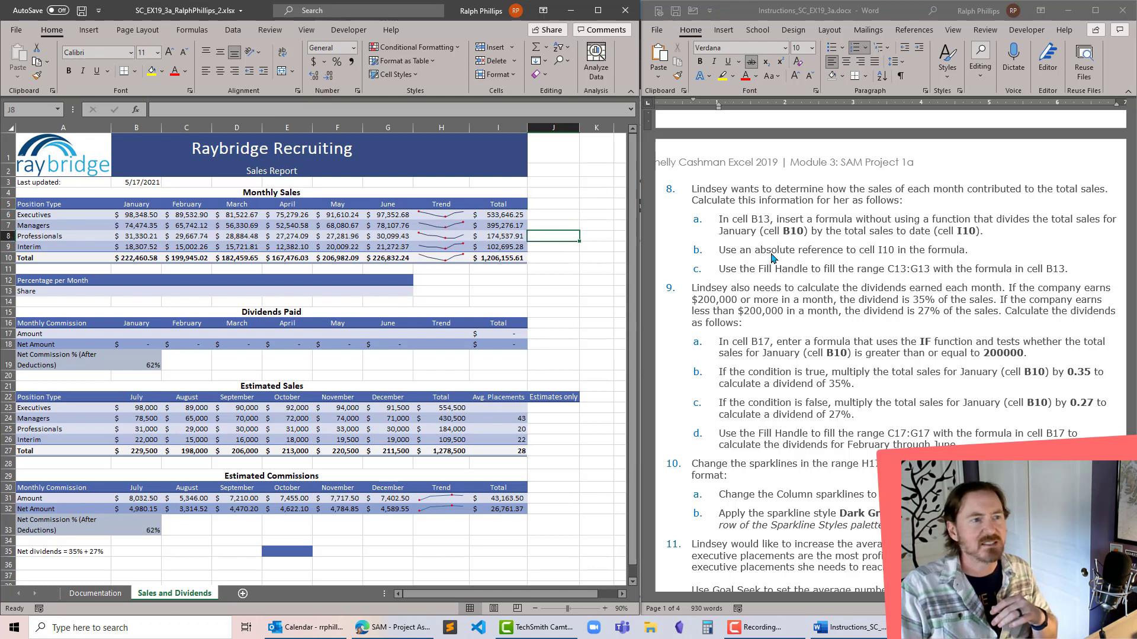
{"action": "left_click", "coordinate": [745, 224]}
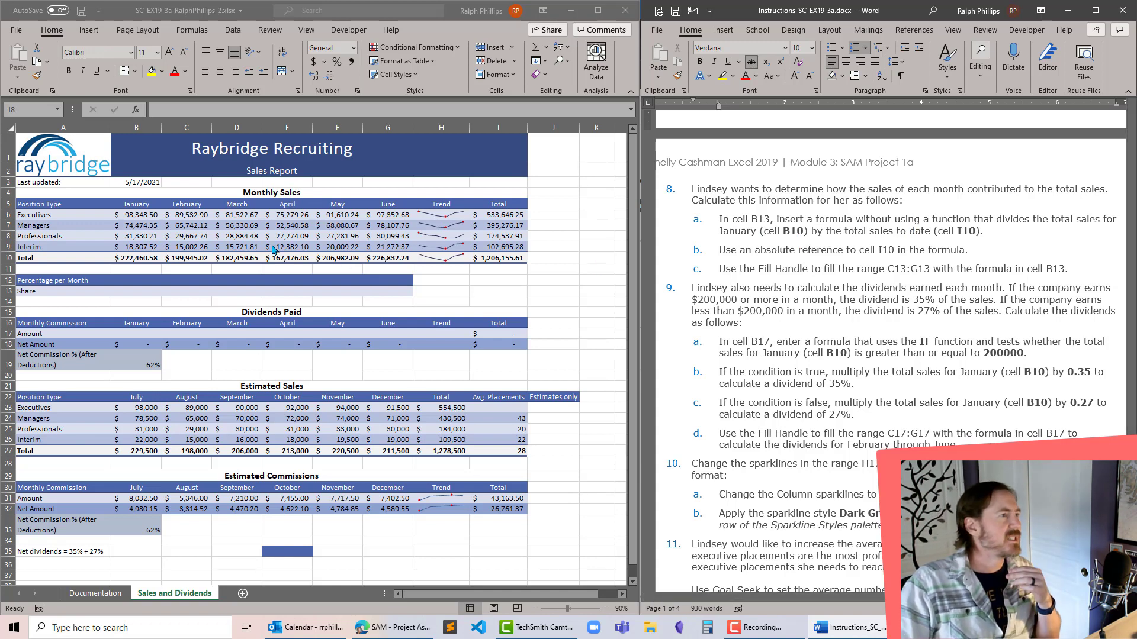
- Following project steps 8a and 8b, enter the formula =B10/$I$10 in cell B13
{"action": "left_click", "coordinate": [136, 294]}
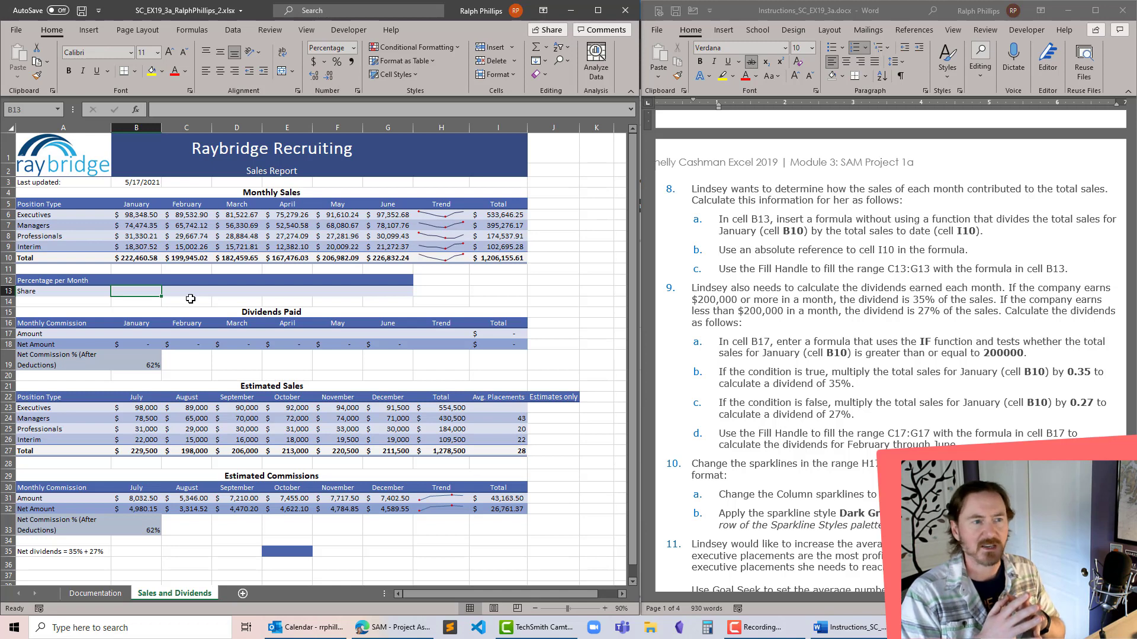
{"action": "type", "text": "="}
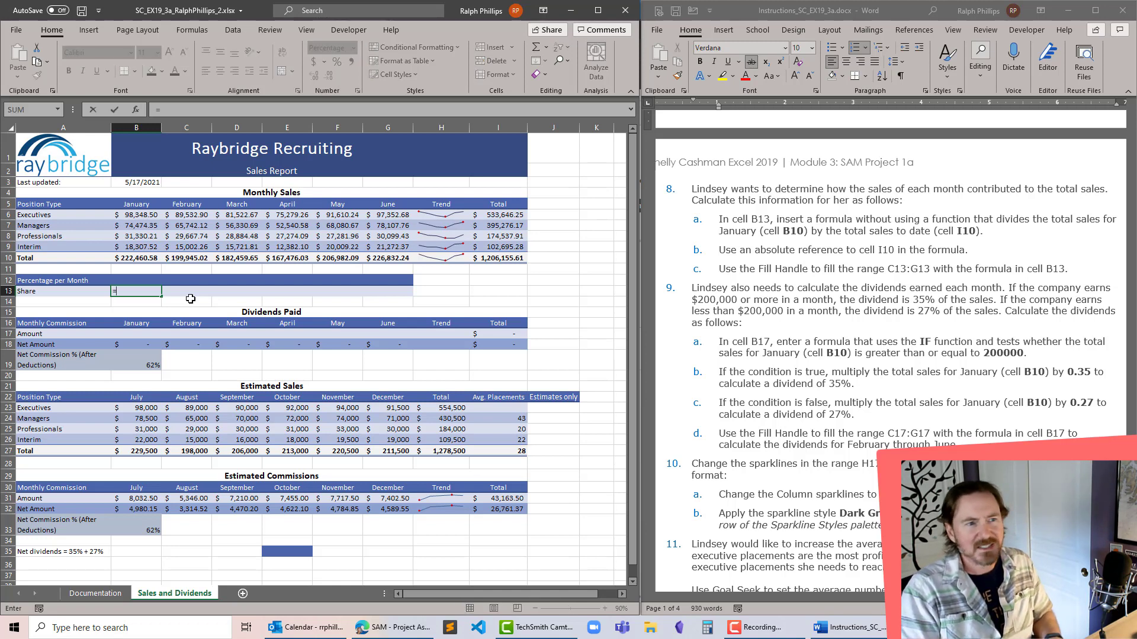
{"action": "type", "text": "B10"}
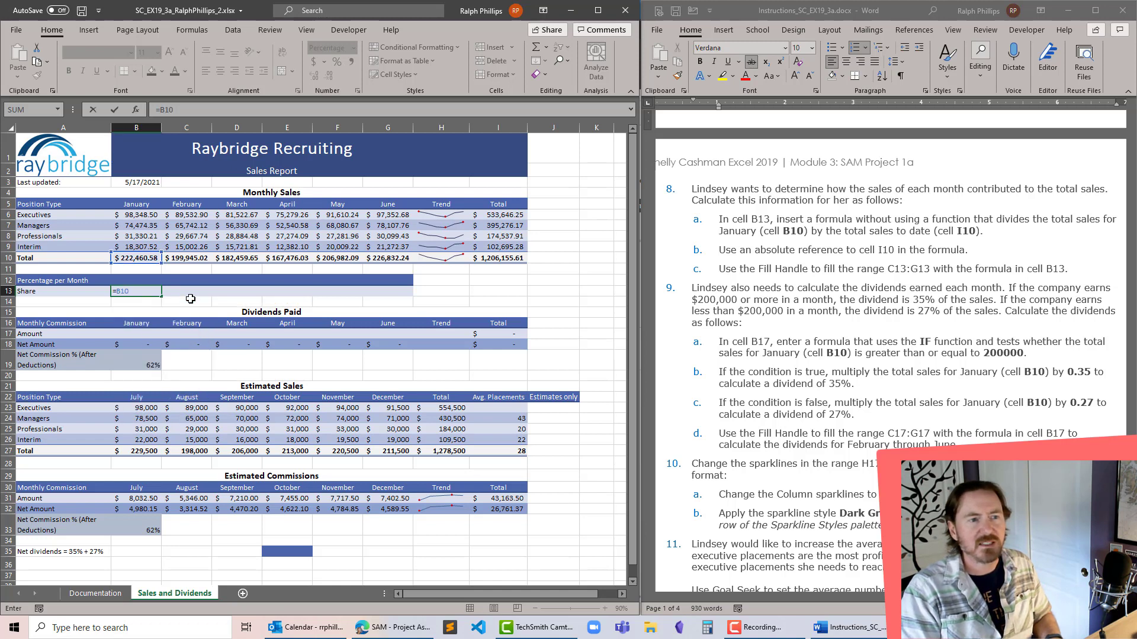
{"action": "type", "text": "/I10"}
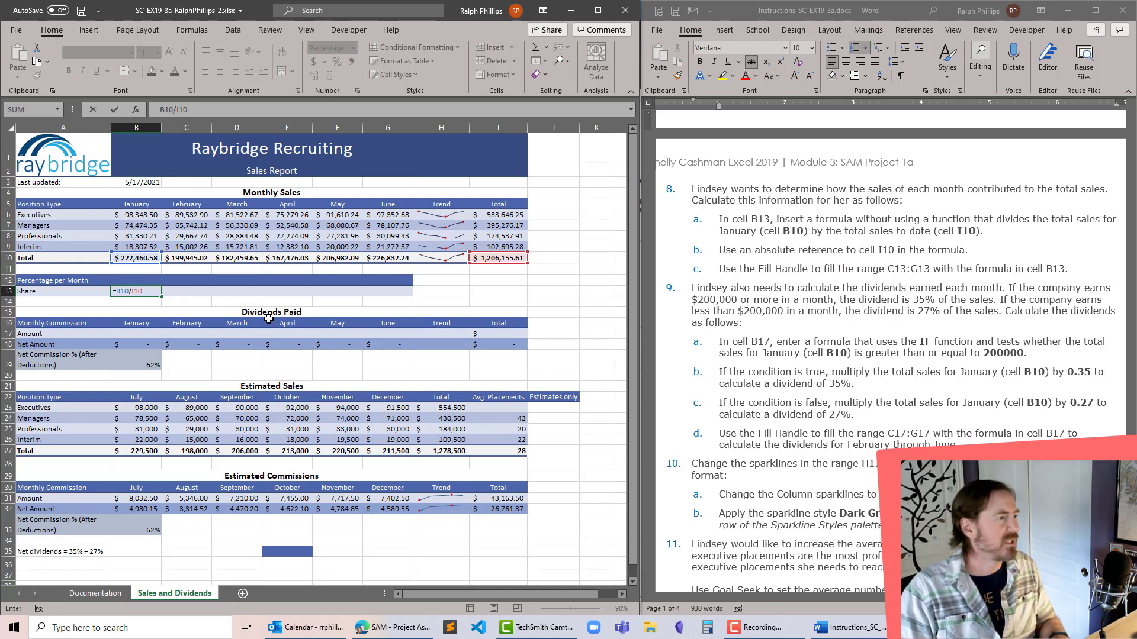
{"action": "key", "text": "F4"}
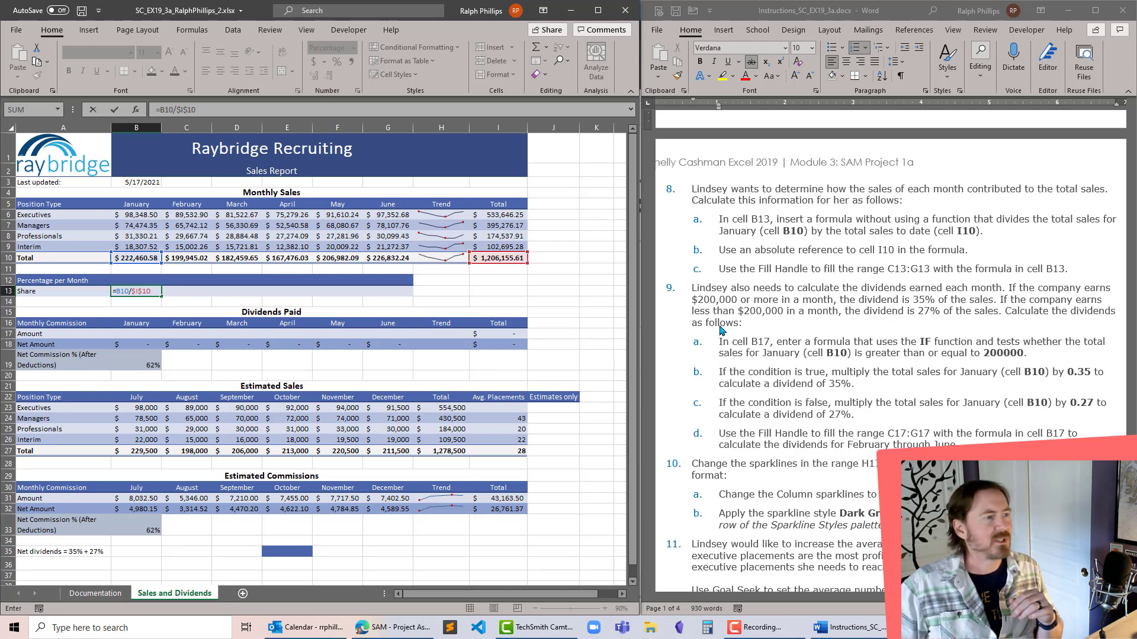
{"action": "key", "text": "Return"}
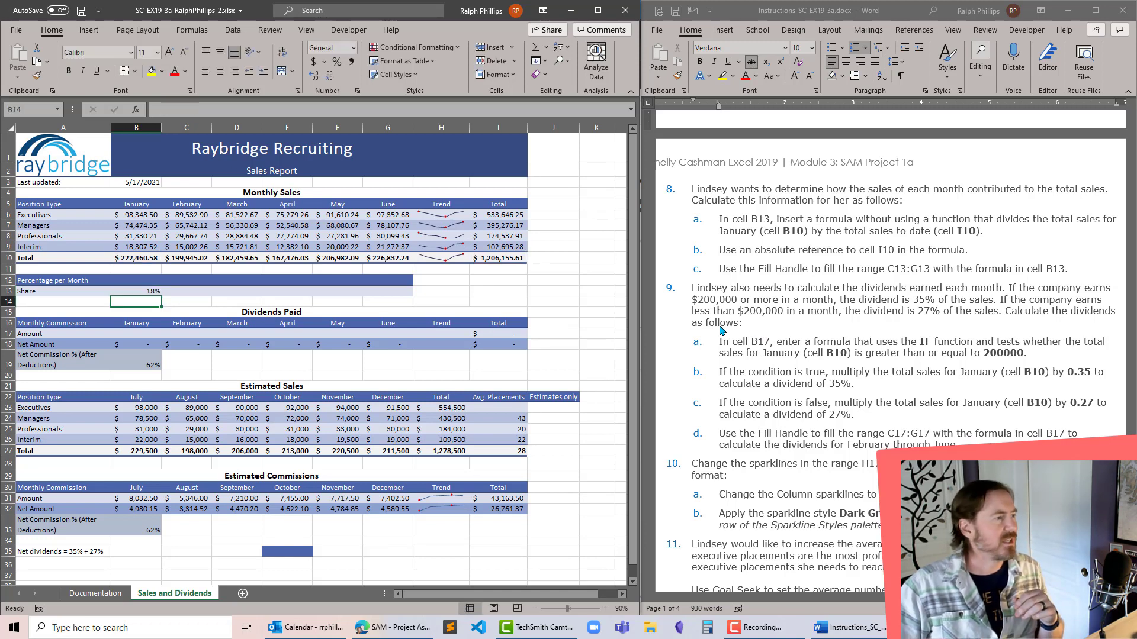
- Following project step 8c, fill the range C13:G13 with the formula in cell B13
{"action": "left_click", "coordinate": [147, 289]}
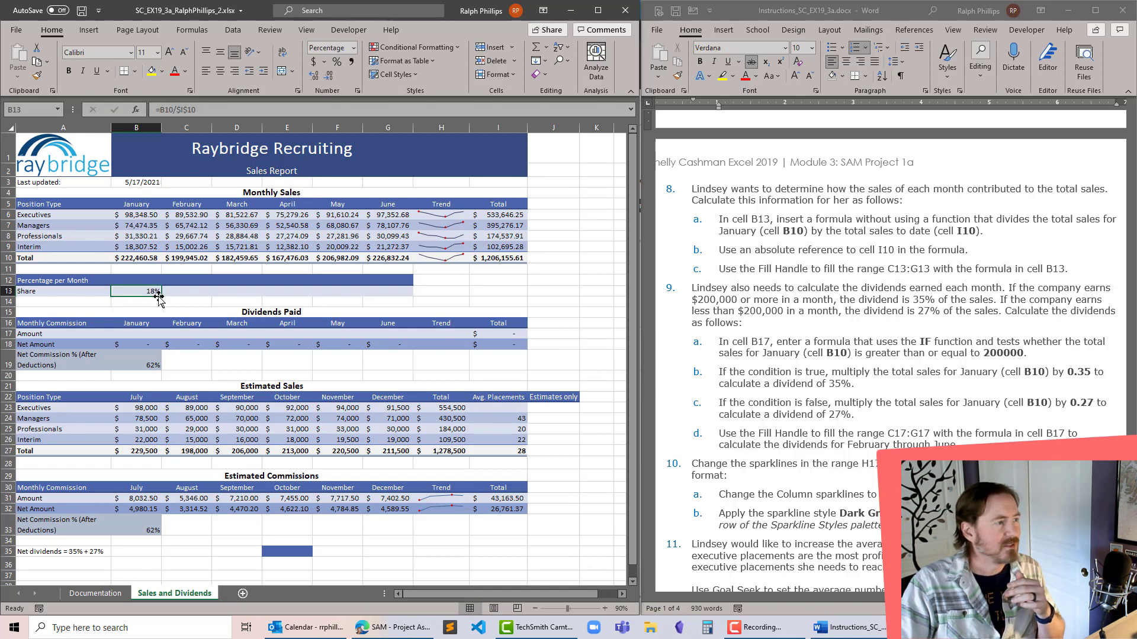
{"action": "left_click_drag", "start_coordinate": [159, 294], "coordinate": [405, 295]}
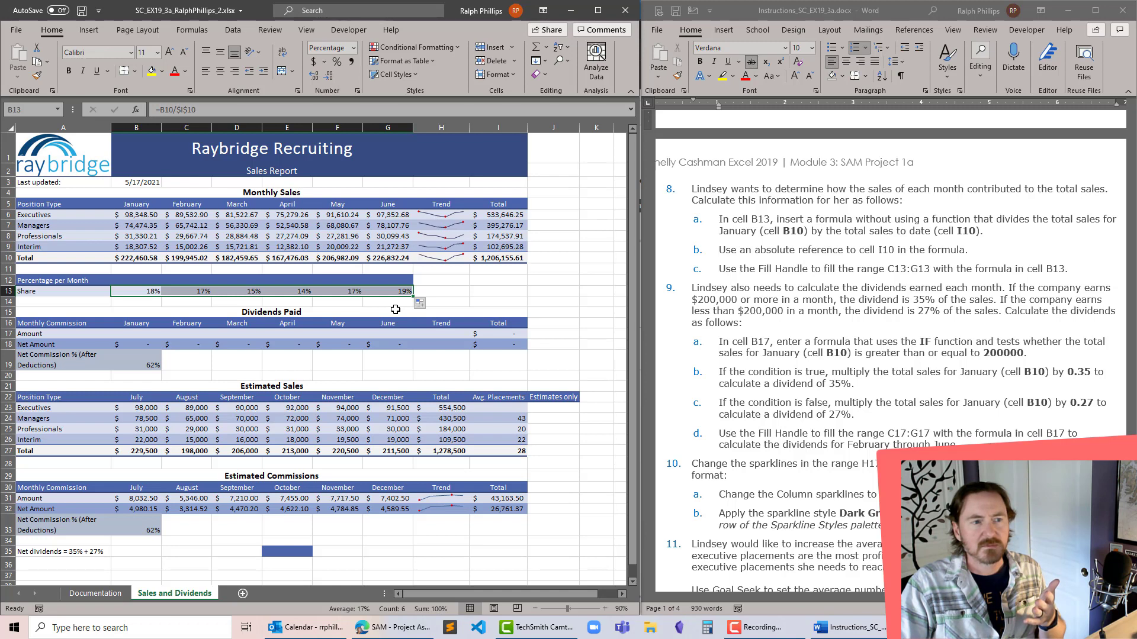
{"action": "left_click", "coordinate": [455, 292]}
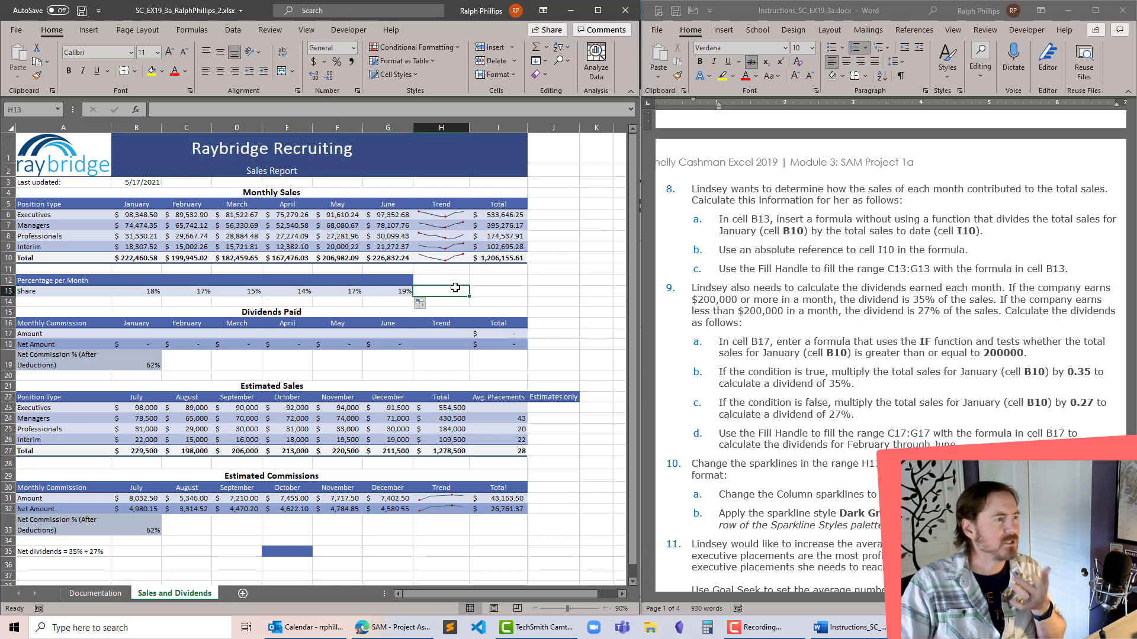
{"action": "left_click_drag", "start_coordinate": [150, 292], "coordinate": [389, 294]}
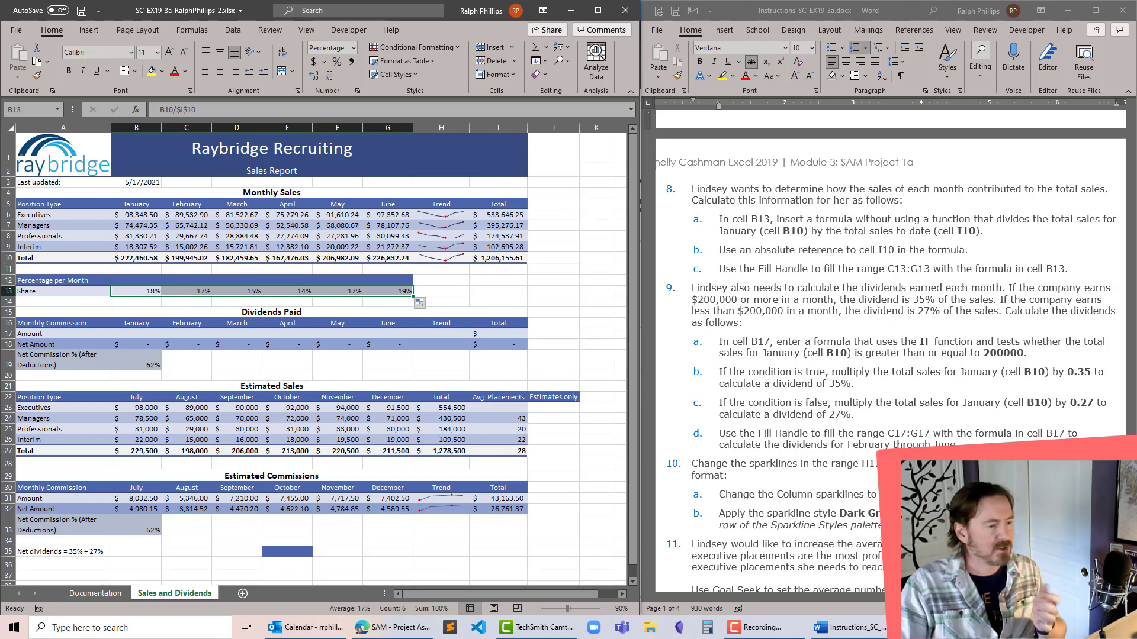
{"action": "left_click", "coordinate": [461, 276]}
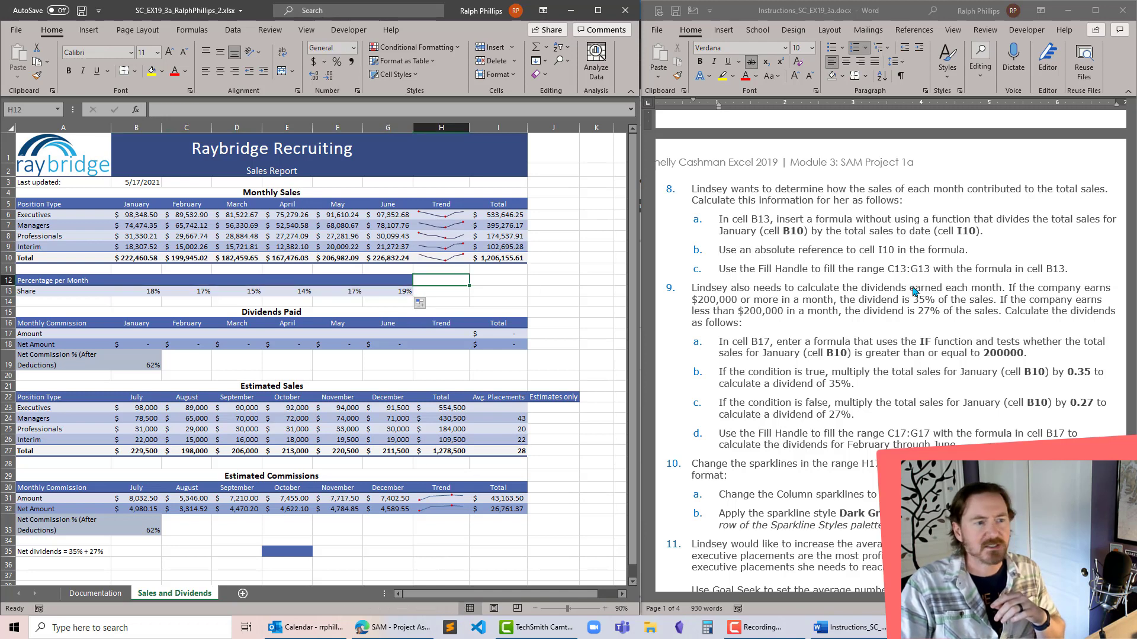
- Strike through project step 8, including its sub-steps a to c, in the instructions document
{"action": "left_click", "coordinate": [729, 317]}
{"action": "left_click_drag", "start_coordinate": [702, 292], "coordinate": [782, 335]}
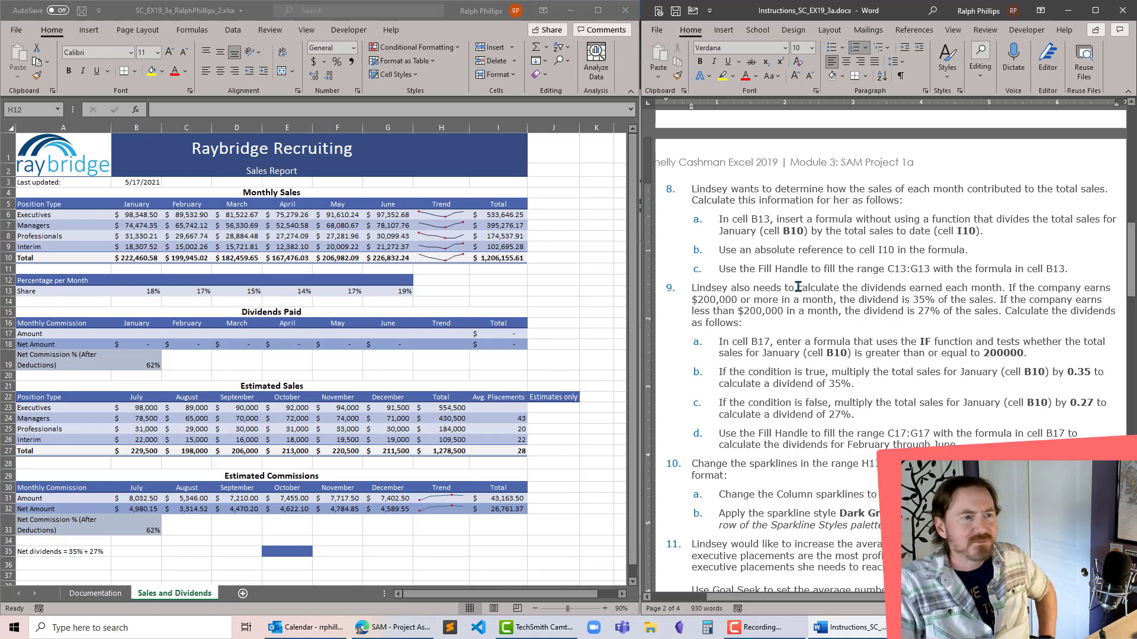
{"action": "left_click_drag", "start_coordinate": [691, 190], "coordinate": [1069, 272]}
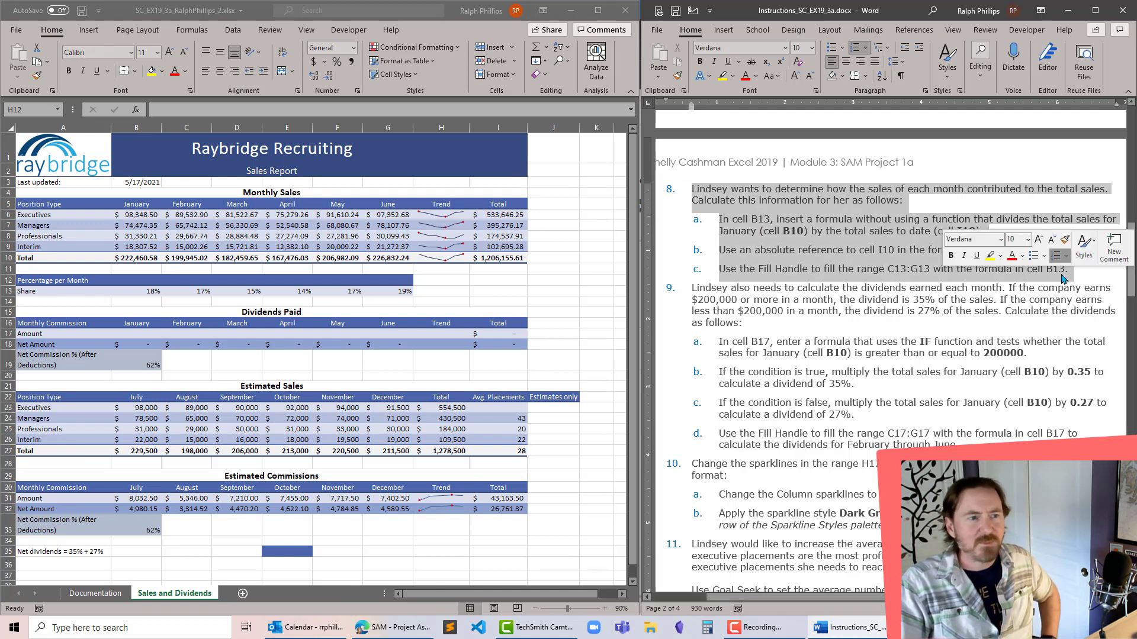
{"action": "left_click", "coordinate": [727, 67]}
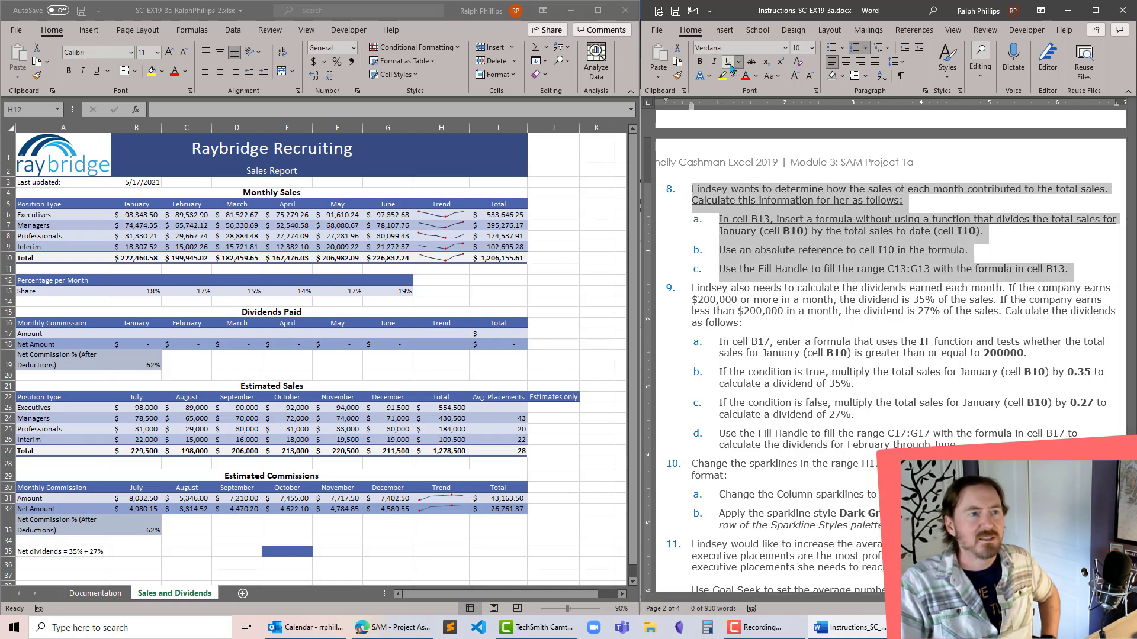
{"action": "left_click", "coordinate": [727, 67]}
{"action": "left_click", "coordinate": [751, 61]}
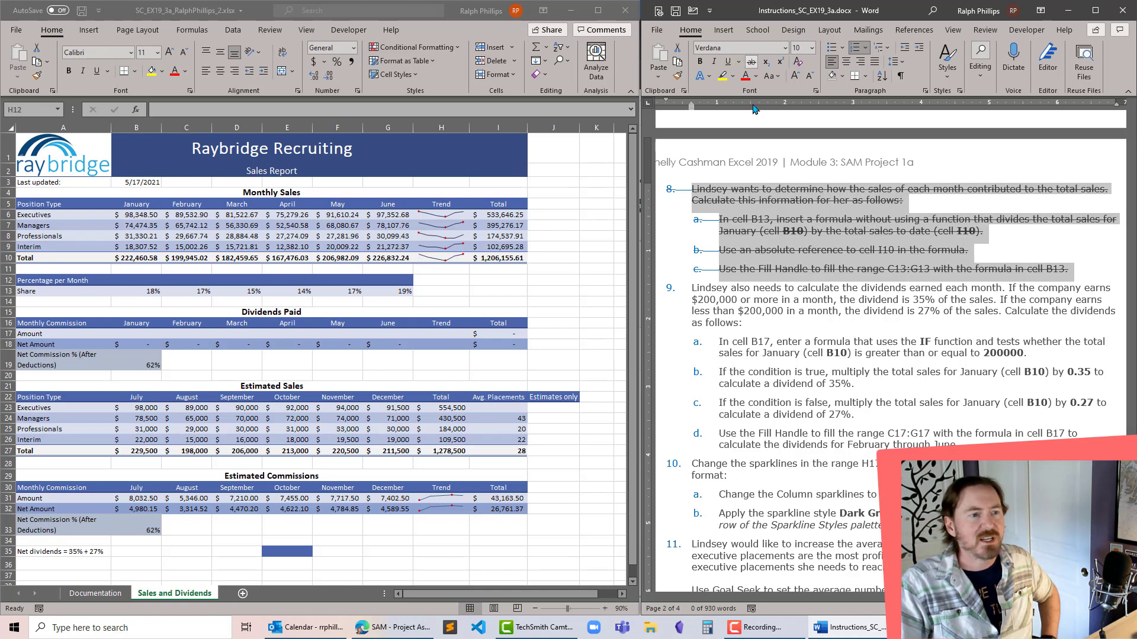
{"action": "left_click", "coordinate": [781, 318]}
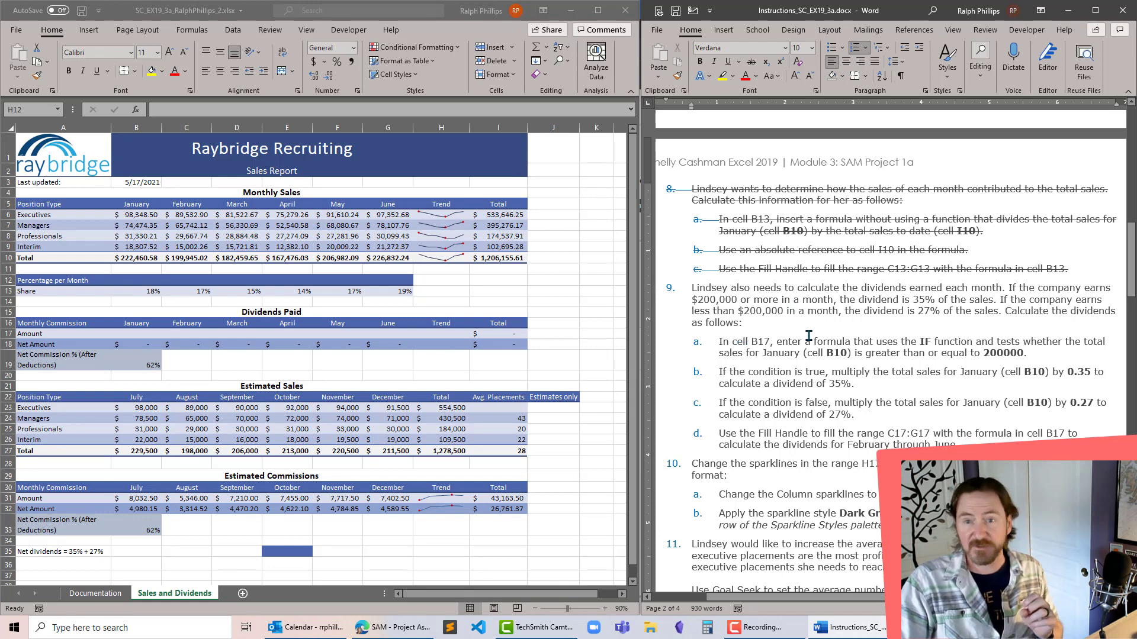
- Following project step 9a, start an IF formula in cell B17 with the logical test B10>=200000
{"action": "left_click_drag", "start_coordinate": [729, 342], "coordinate": [1024, 389]}
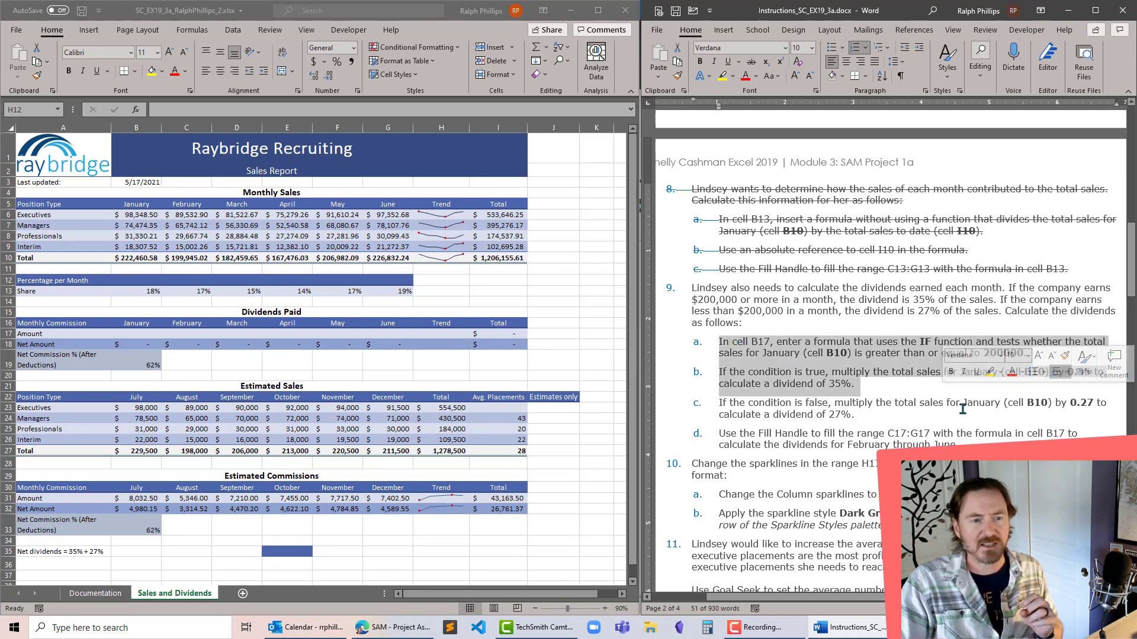
{"action": "left_click", "coordinate": [728, 326]}
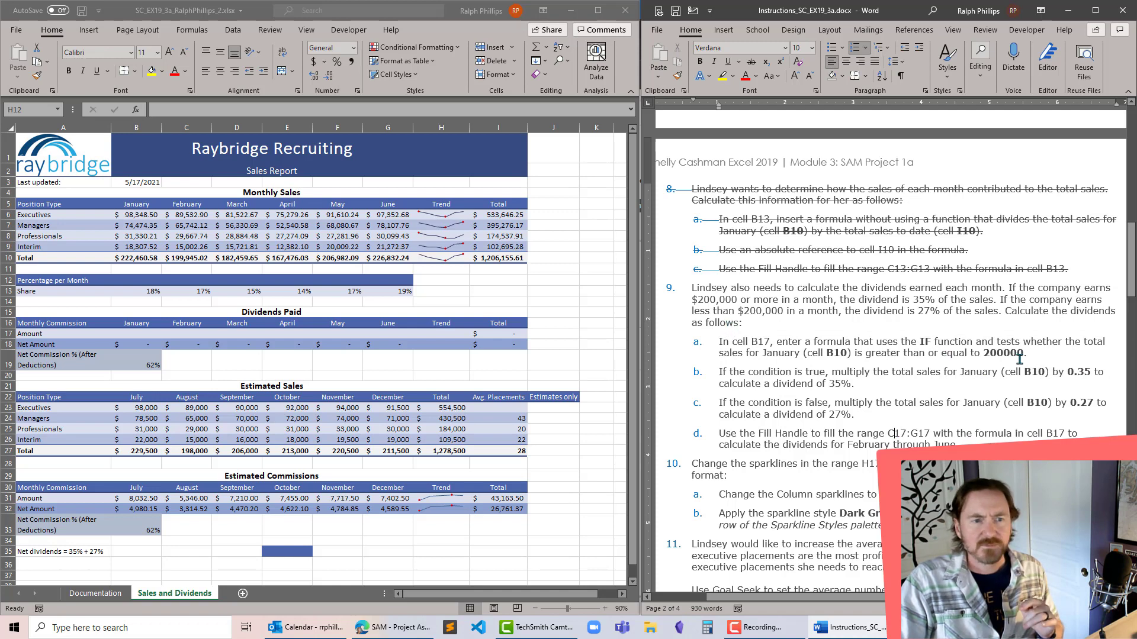
{"action": "left_click", "coordinate": [195, 356]}
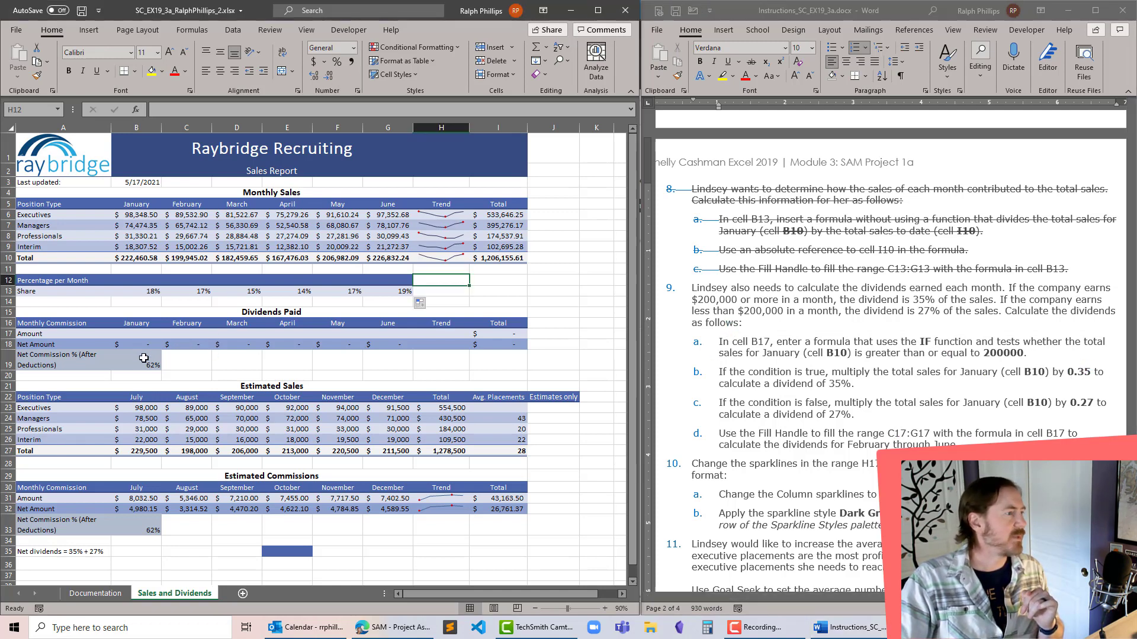
{"action": "left_click", "coordinate": [146, 335]}
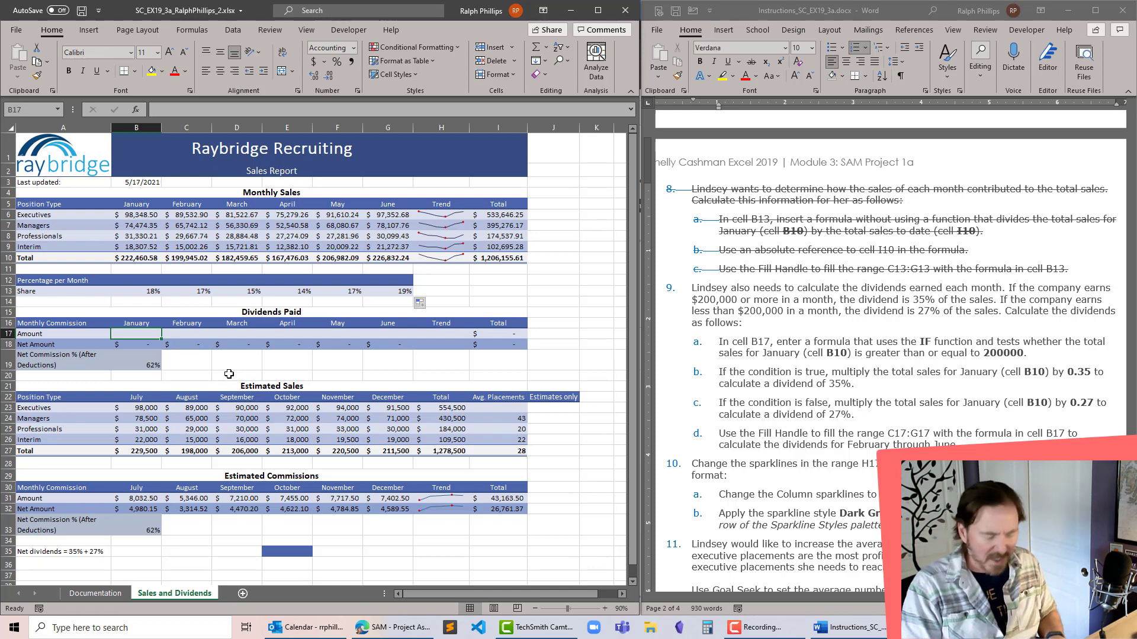
{"action": "type", "text": "=if"}
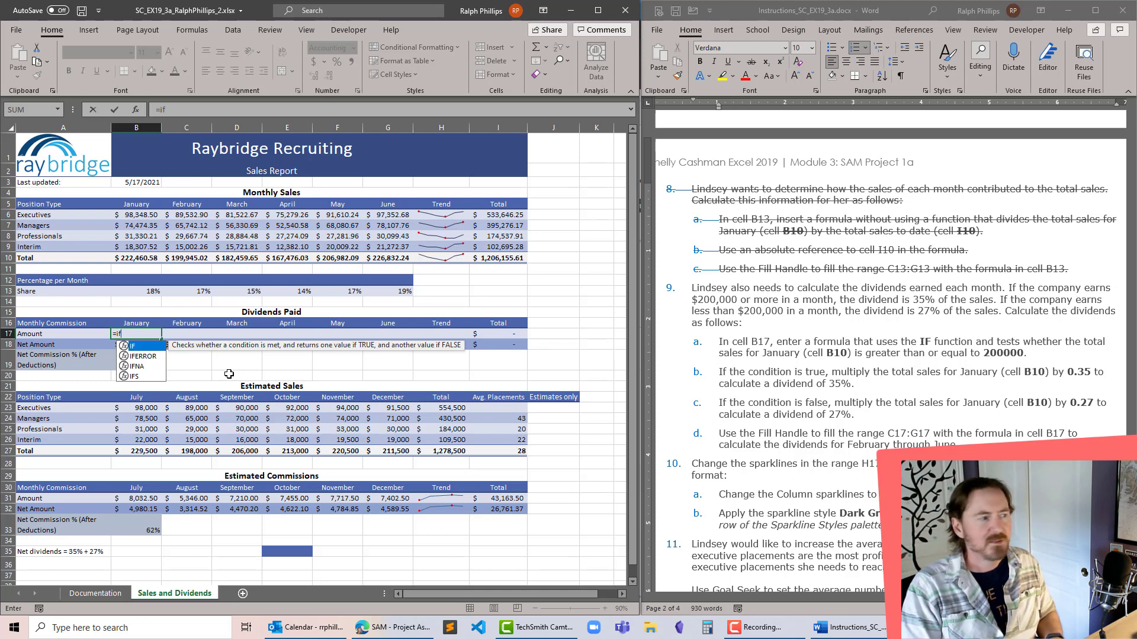
{"action": "type", "text": "("}
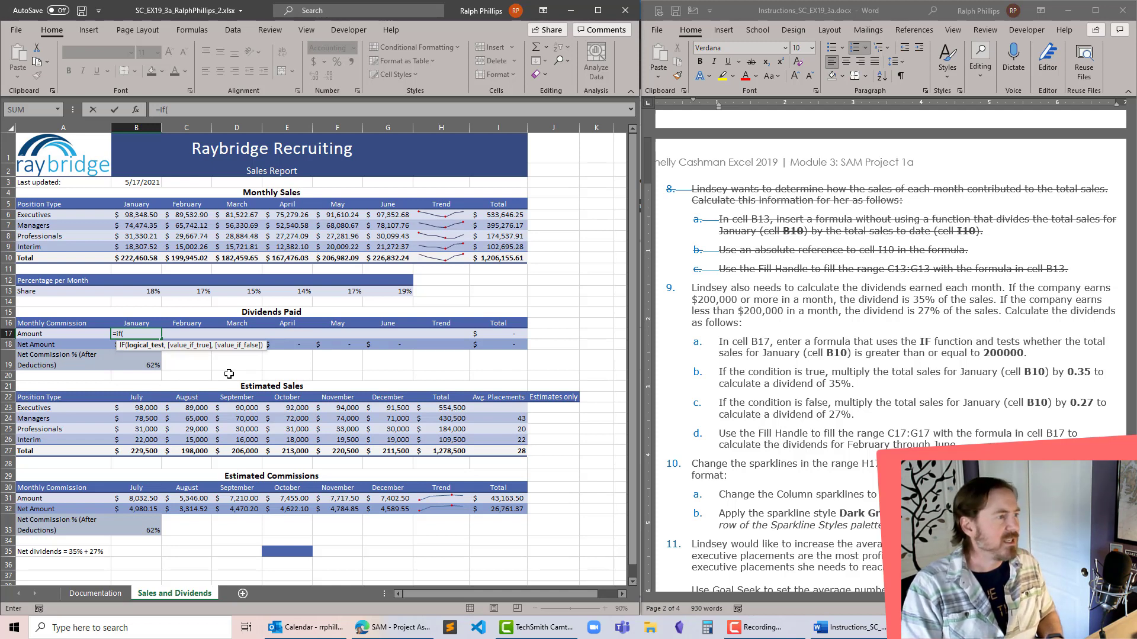
{"action": "type", "text": "B10"}
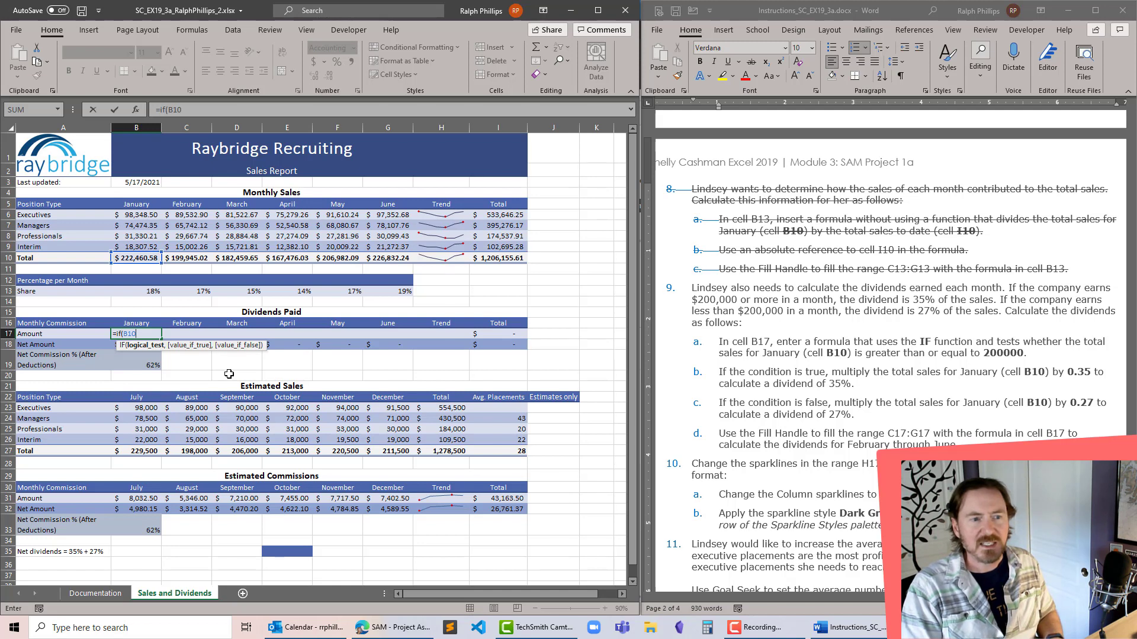
{"action": "type", "text": ">="}
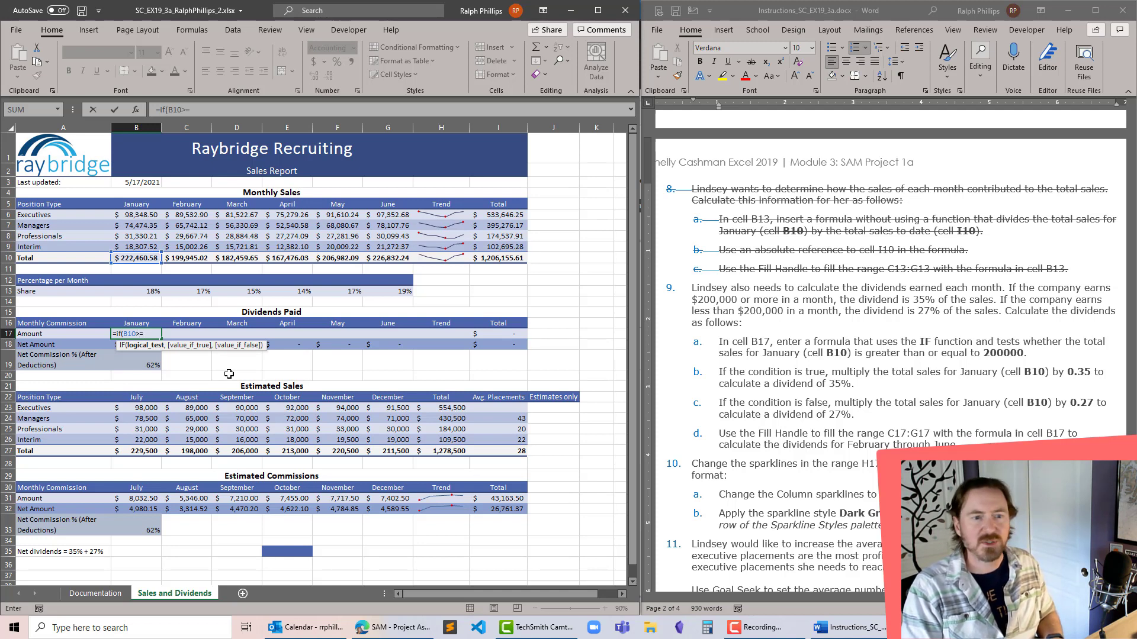
{"action": "type", "text": "200"}
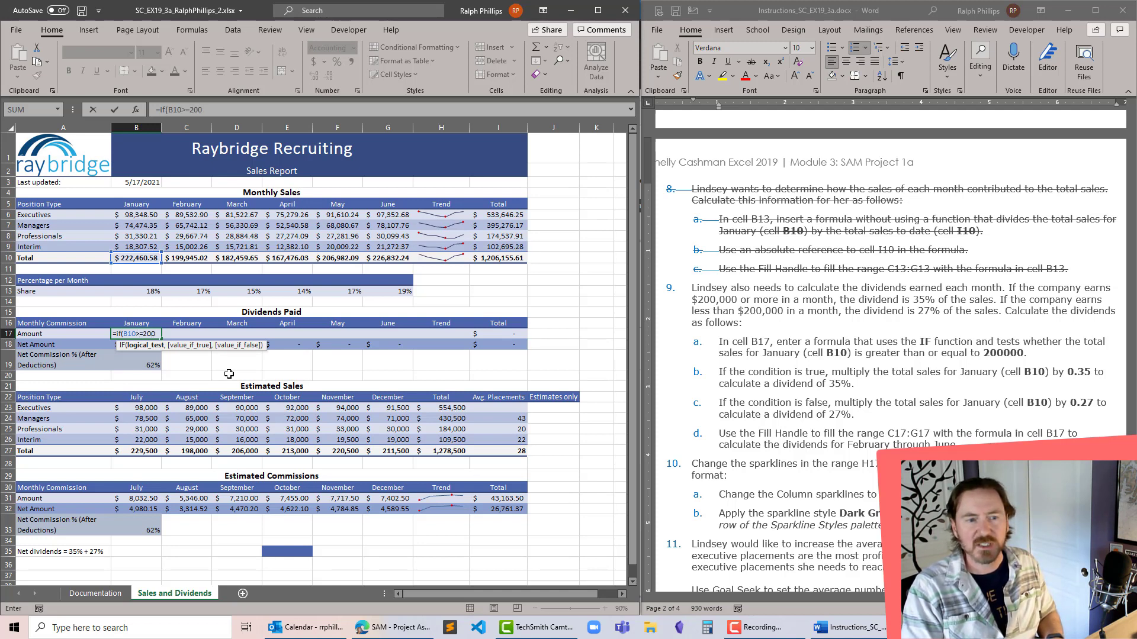
{"action": "type", "text": "000"}
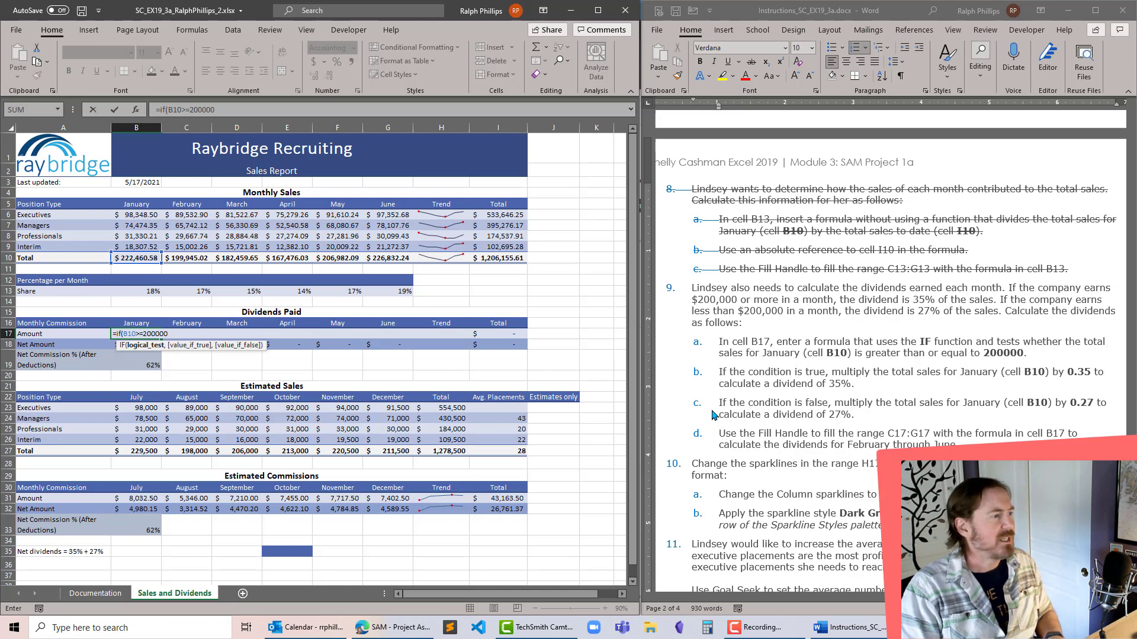
- Following project steps 9b and 9c, complete the IF formula in B17 with B10*.35 if true and B10*.27 if false
{"action": "type", "text": ","}
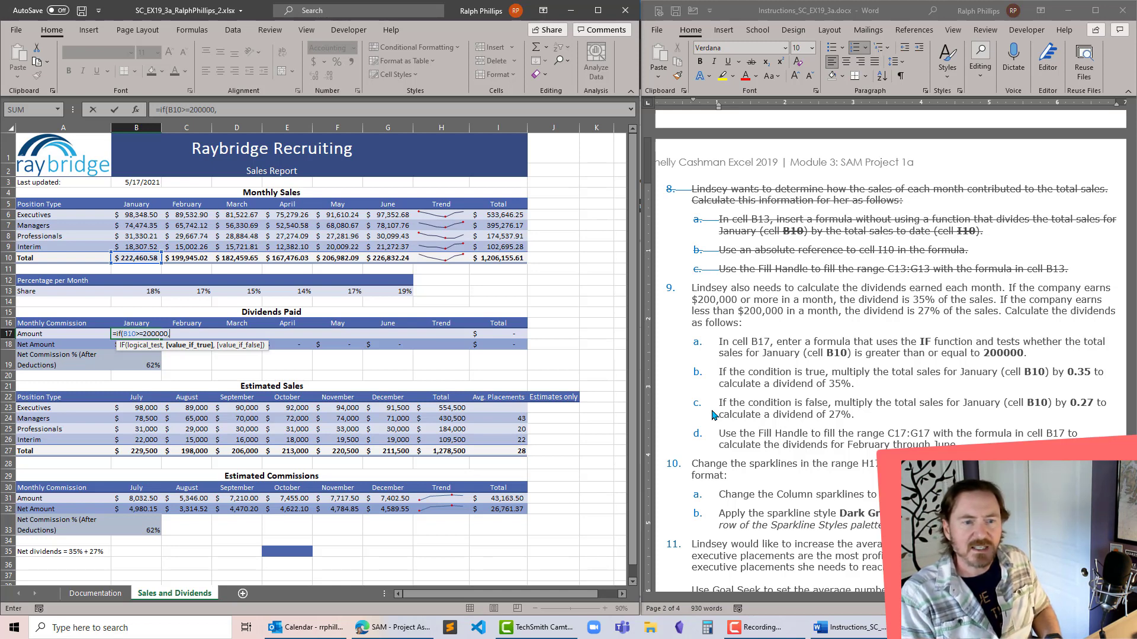
{"action": "type", "text": "B10*"}
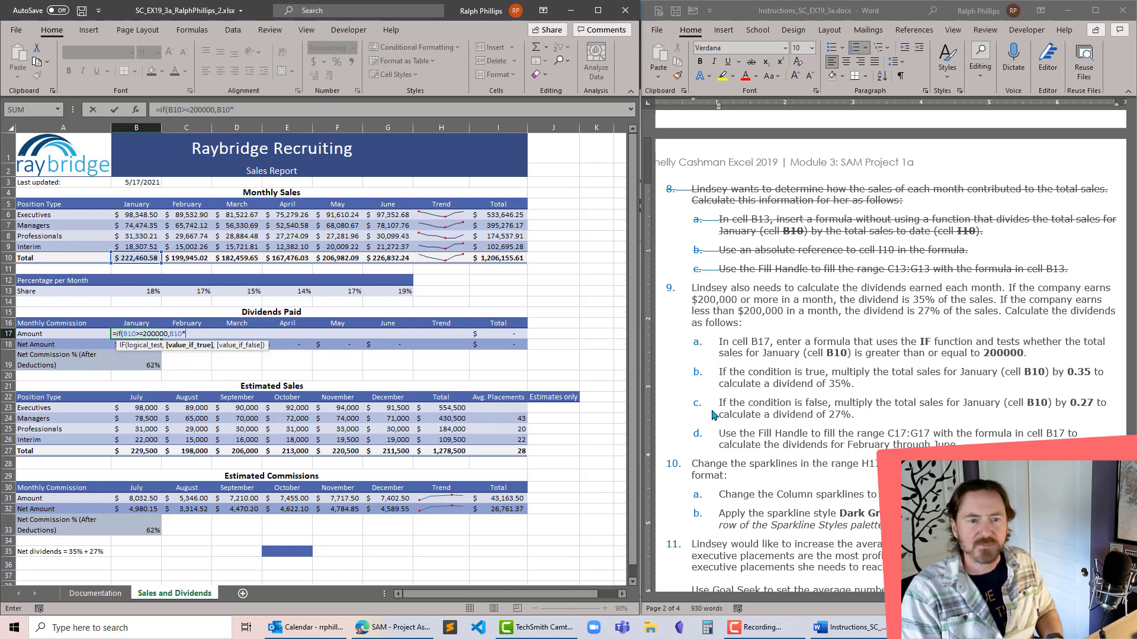
{"action": "type", "text": ".35"}
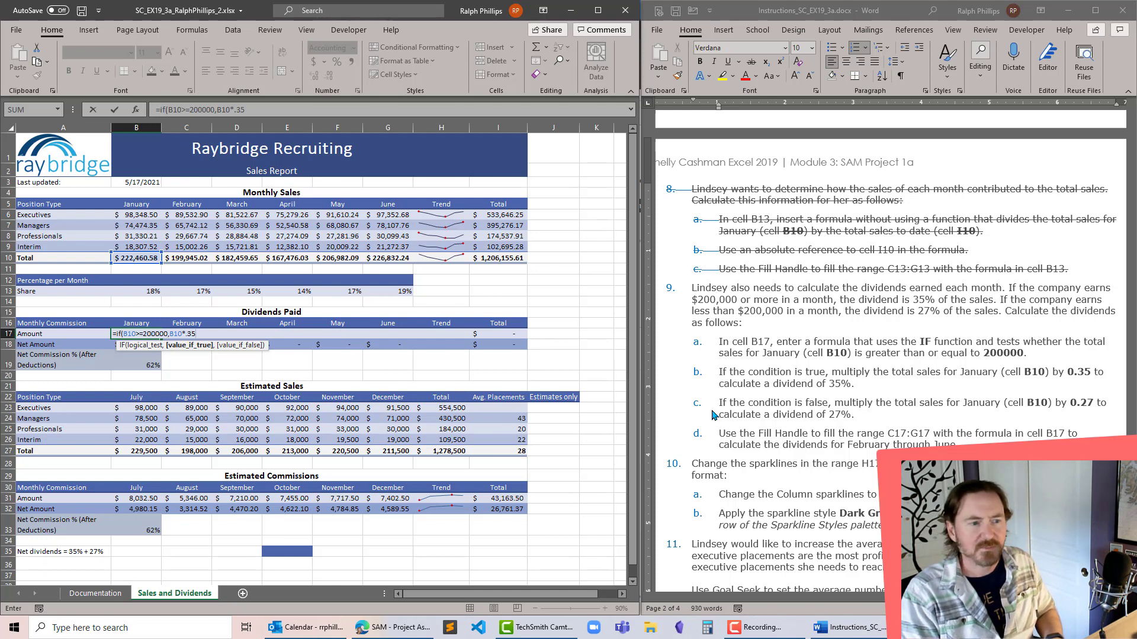
{"action": "type", "text": ","}
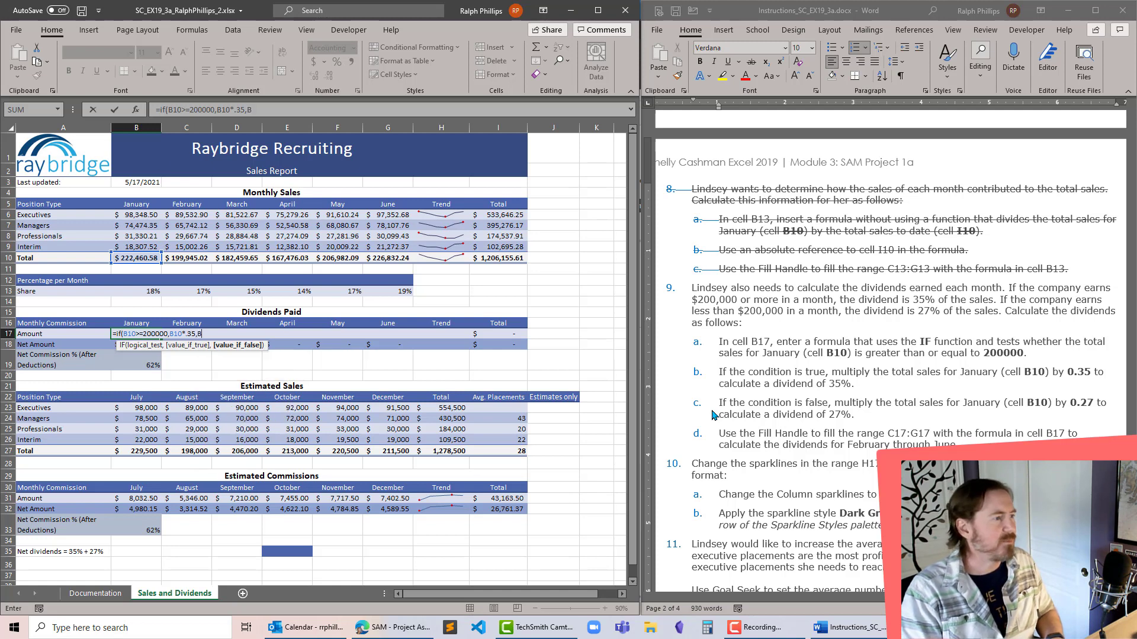
{"action": "type", "text": "B10*"}
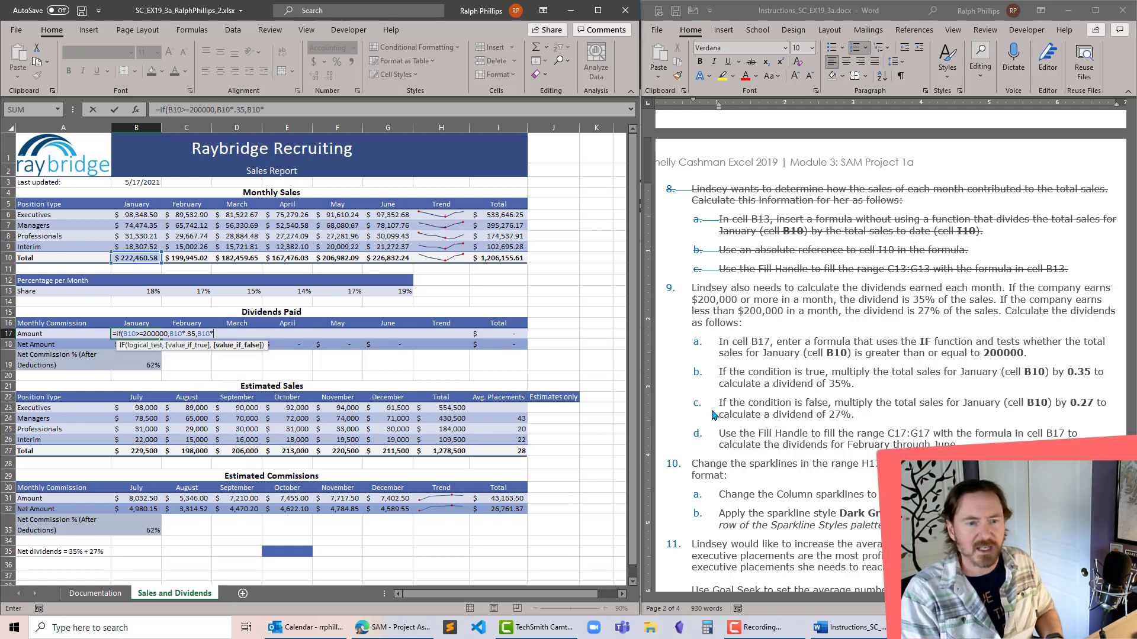
{"action": "type", "text": ".27"}
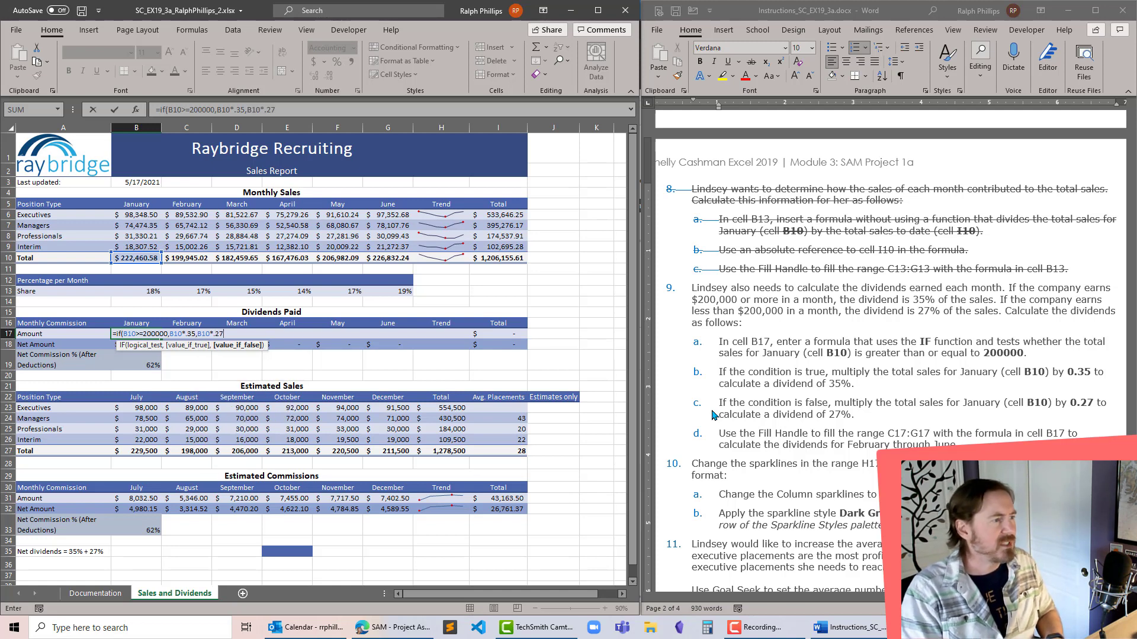
{"action": "type", "text": ")"}
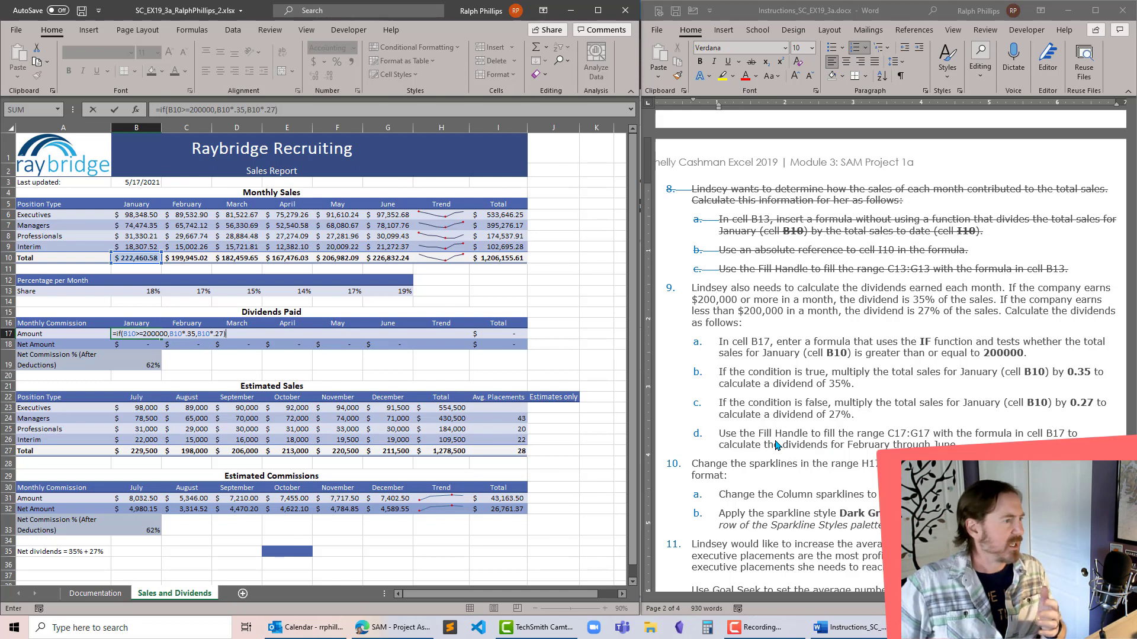
{"action": "key", "text": "Return"}
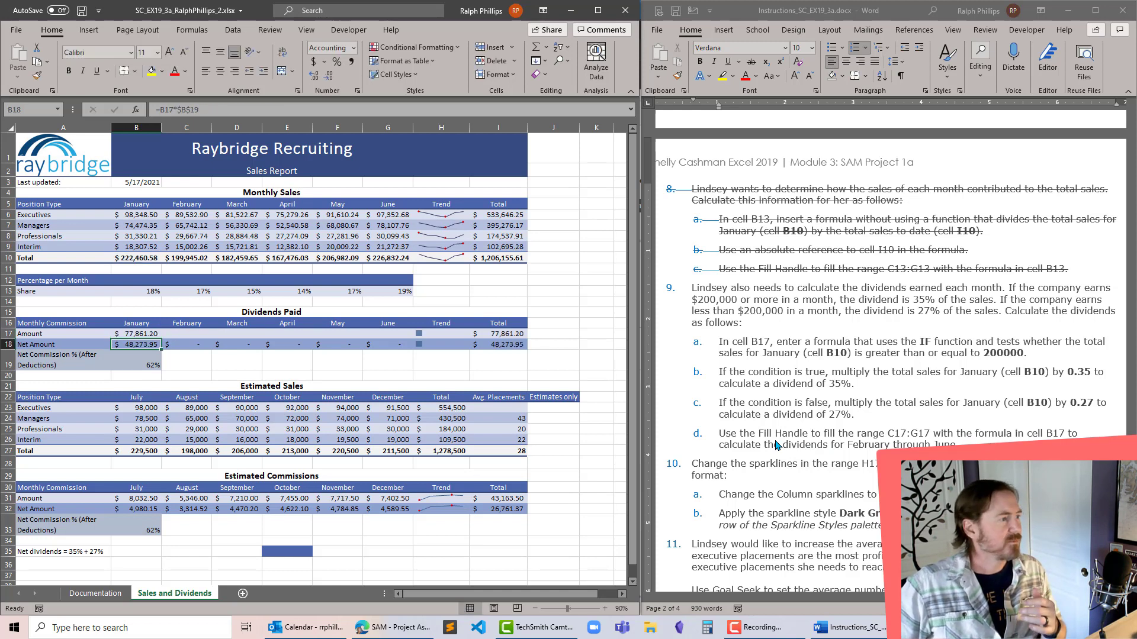
{"action": "left_click", "coordinate": [133, 329]}
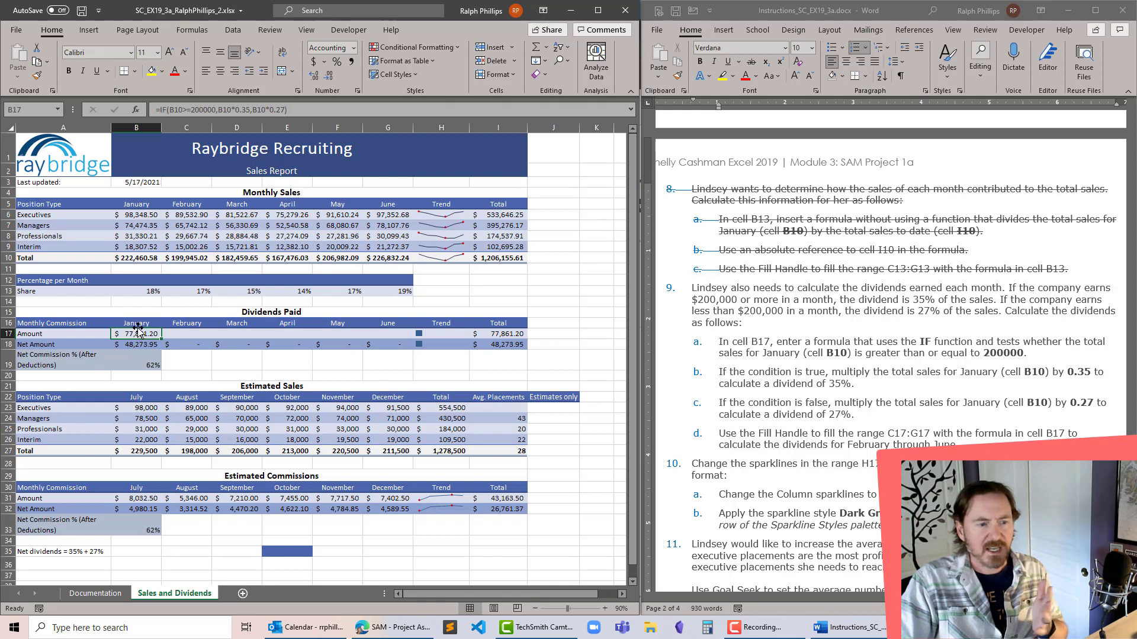
- Following project step 9d, fill the range C17:G17 with the formula in cell B17 and check it against the final figure
{"action": "left_click_drag", "start_coordinate": [161, 340], "coordinate": [413, 340]}
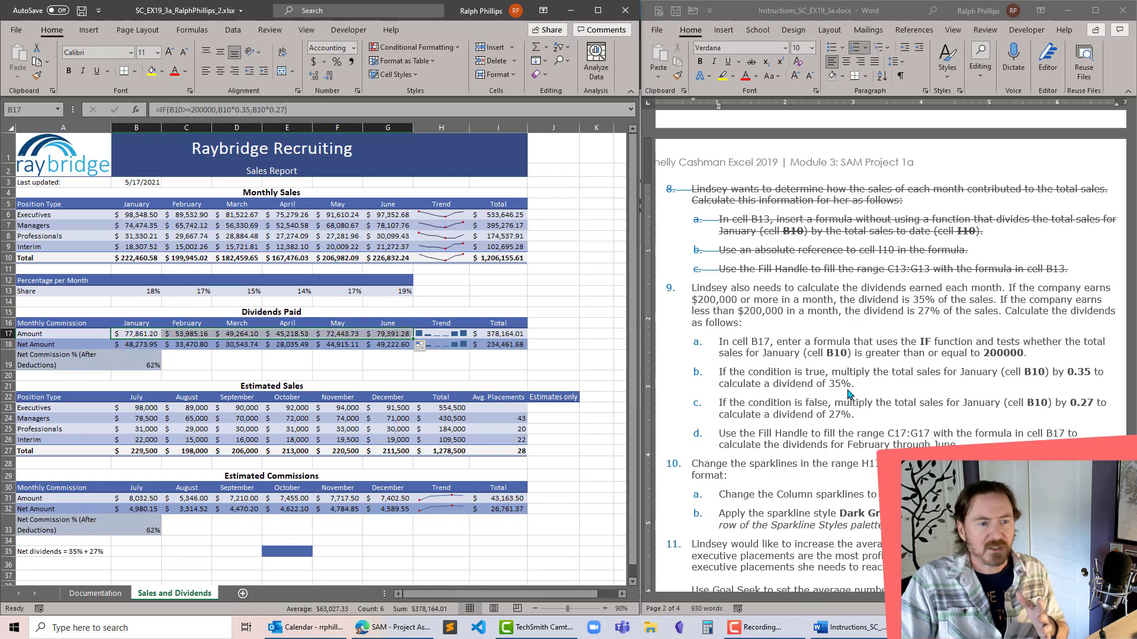
{"action": "scroll", "coordinate": [848, 391], "scroll_direction": "down", "scroll_amount": 15}
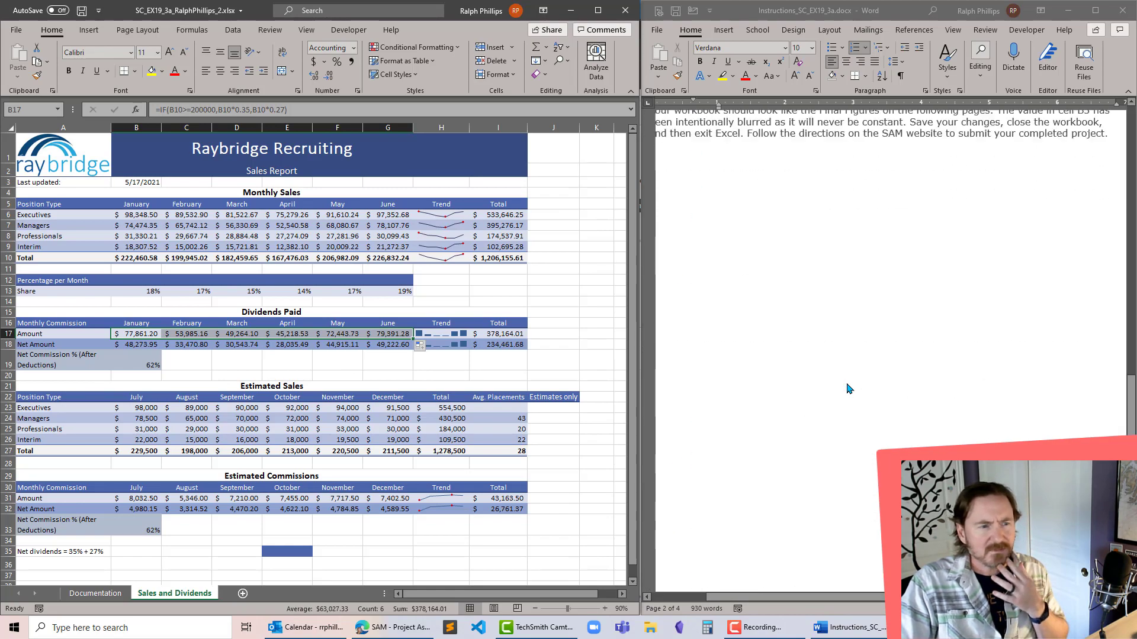
{"action": "scroll", "coordinate": [848, 389], "scroll_direction": "down", "scroll_amount": 6}
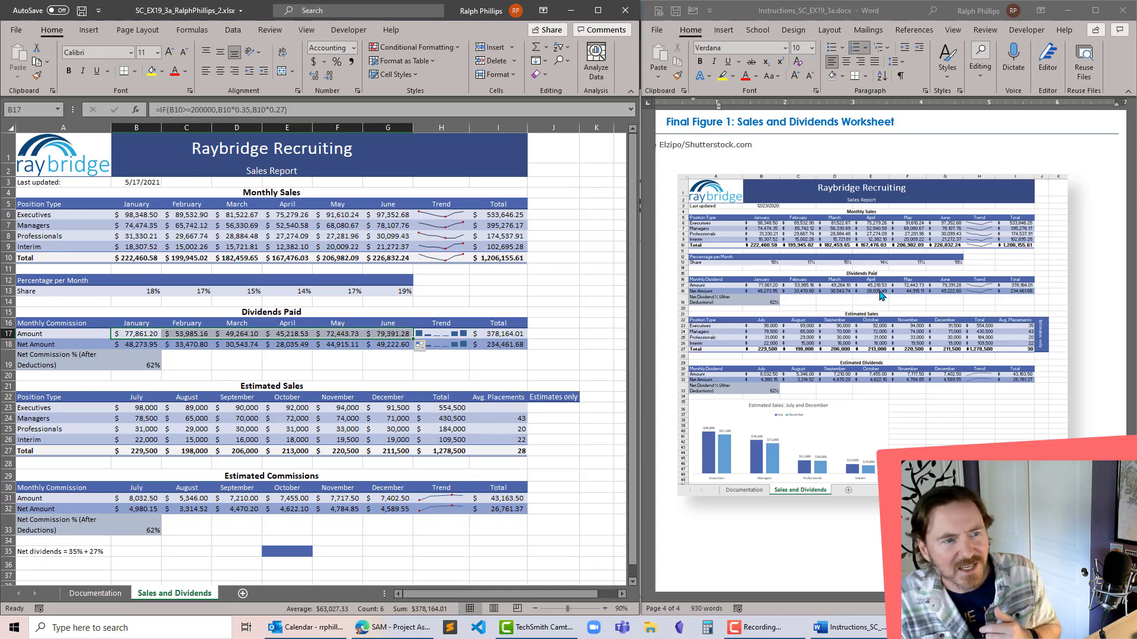
{"action": "left_click", "coordinate": [274, 335]}
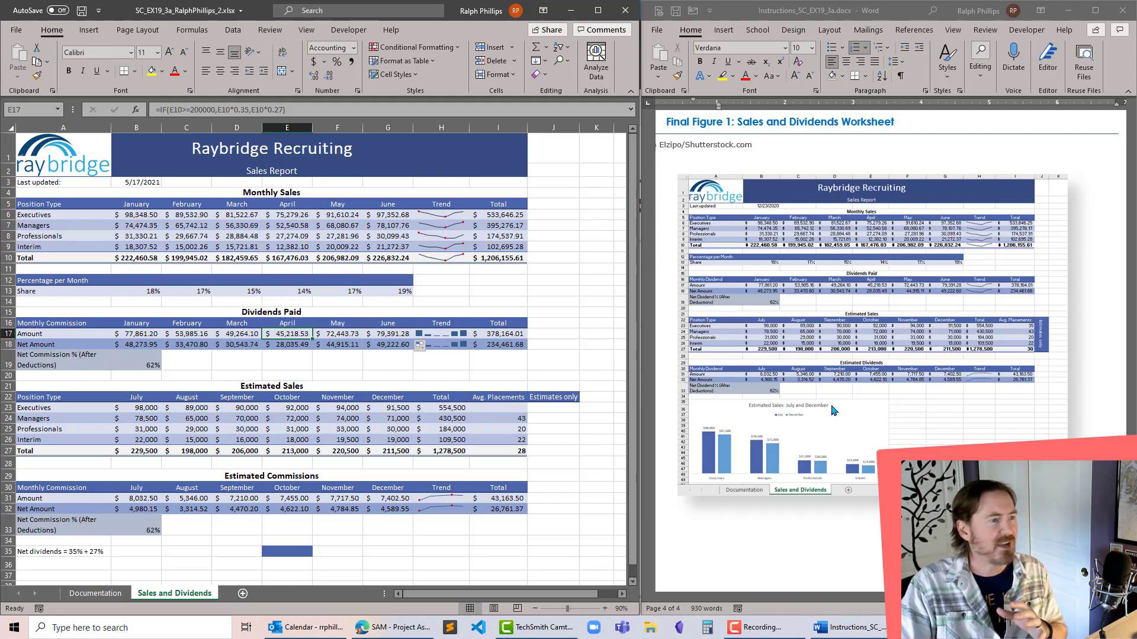
- Strike through project step 9, including its sub-steps a to d, in the instructions document
{"action": "scroll", "coordinate": [832, 410], "scroll_direction": "up", "scroll_amount": 15}
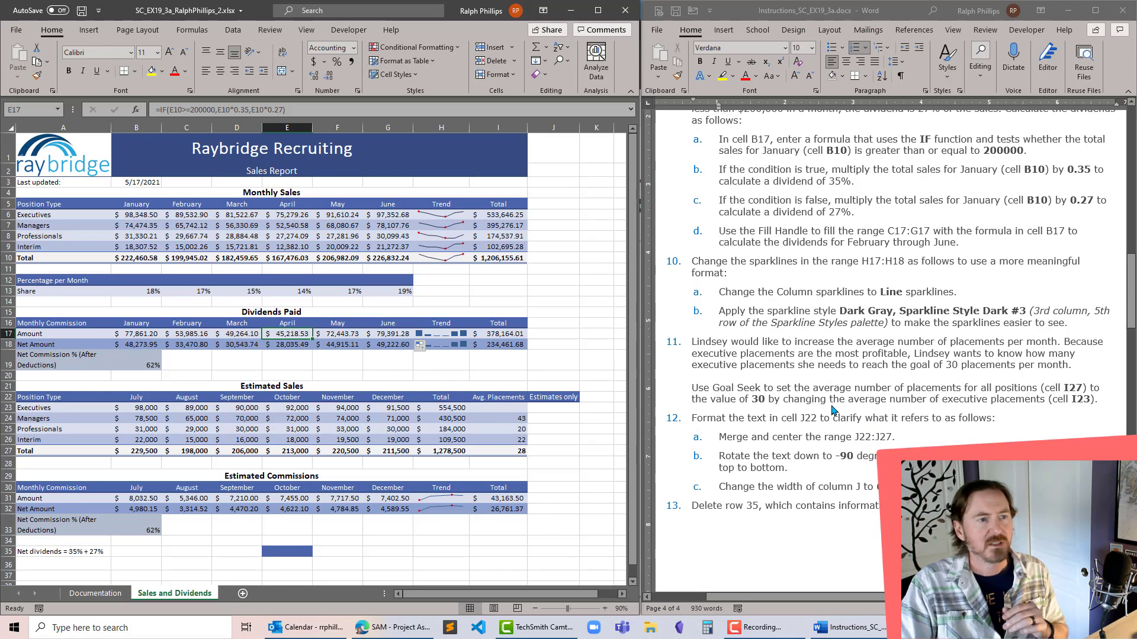
{"action": "scroll", "coordinate": [832, 410], "scroll_direction": "up", "scroll_amount": 9}
{"action": "scroll", "coordinate": [831, 410], "scroll_direction": "down", "scroll_amount": 5}
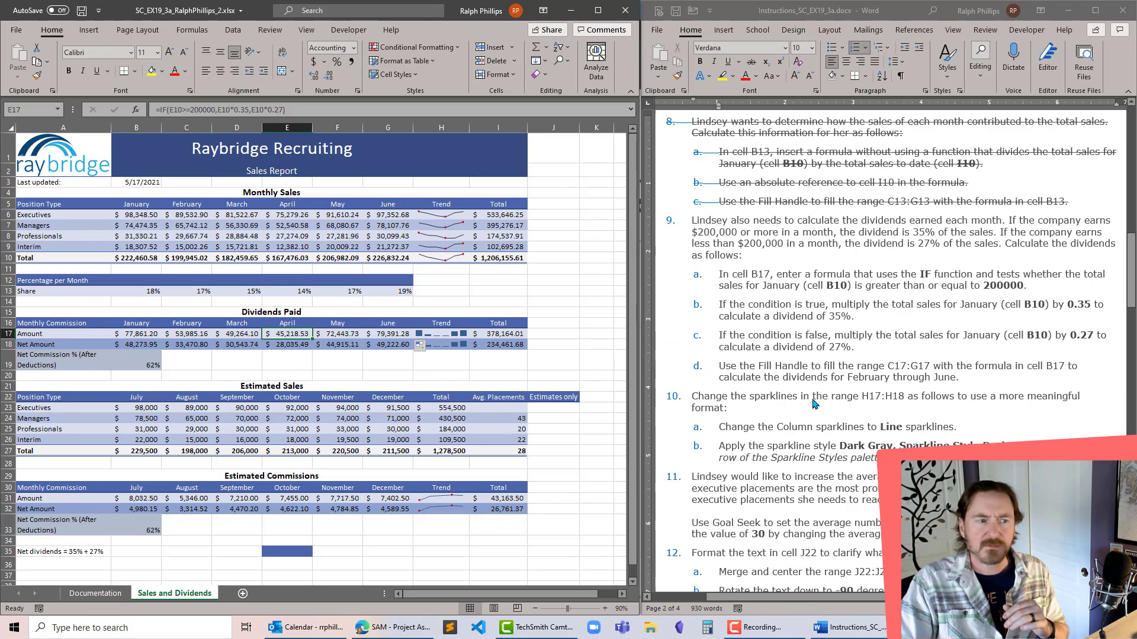
{"action": "left_click", "coordinate": [790, 380]}
{"action": "left_click_drag", "start_coordinate": [691, 219], "coordinate": [962, 382]}
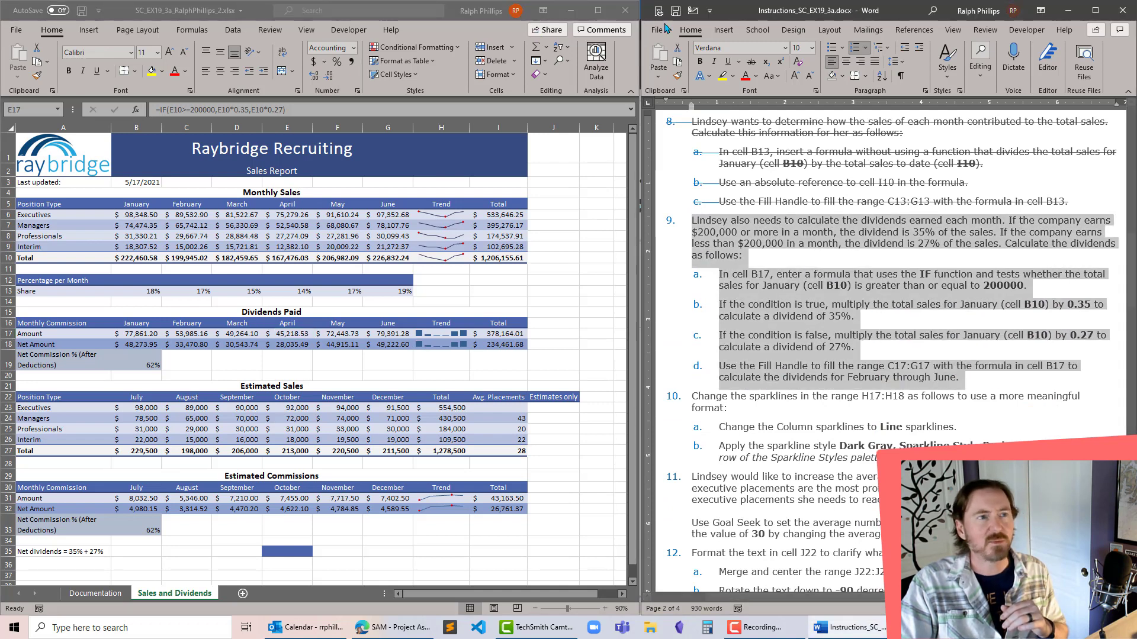
{"action": "left_click", "coordinate": [750, 63]}
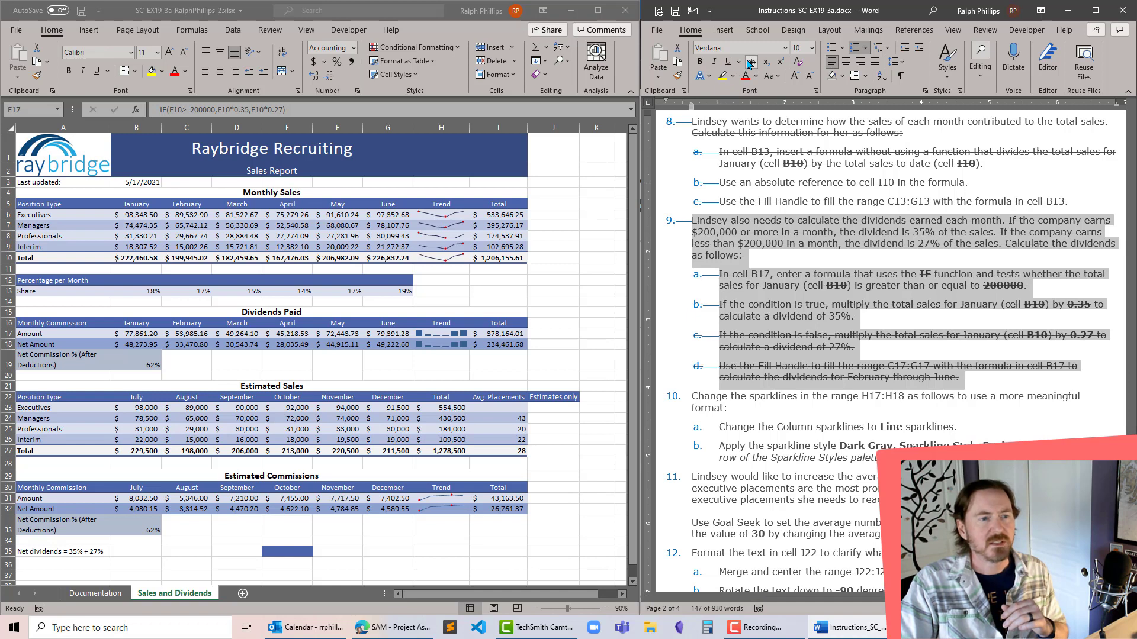
{"action": "left_click", "coordinate": [720, 458]}
{"action": "scroll", "coordinate": [719, 457], "scroll_direction": "down", "scroll_amount": 4}
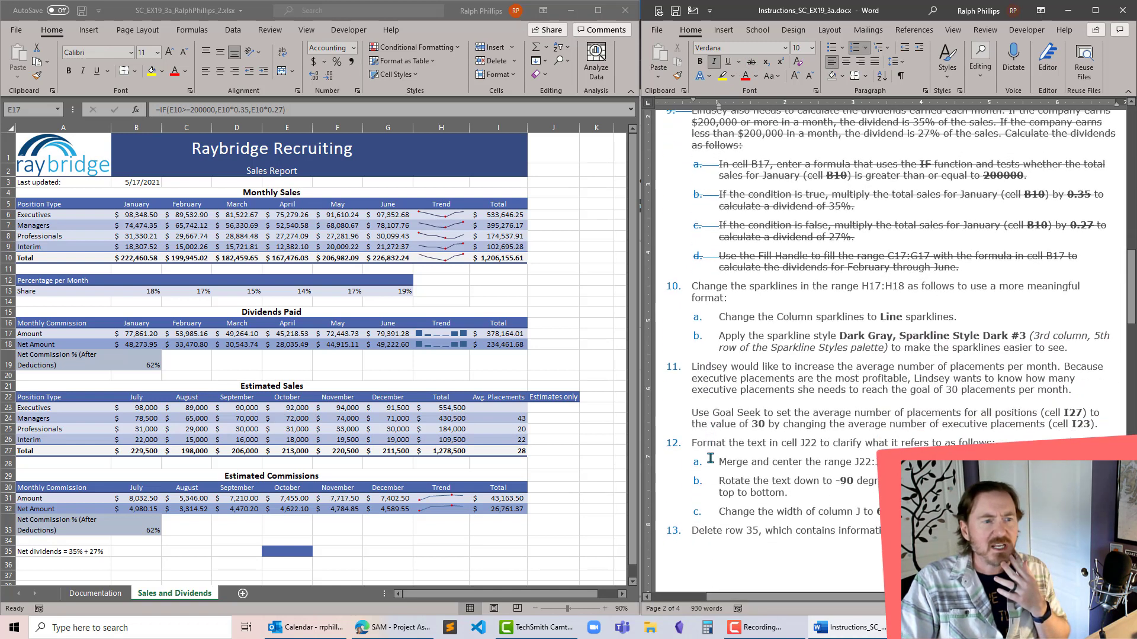
- Following project step 10, change the sparklines in H17:H18 to Line and apply the style Dark Gray, Sparkline Style Dark #3
{"action": "left_click", "coordinate": [466, 308]}
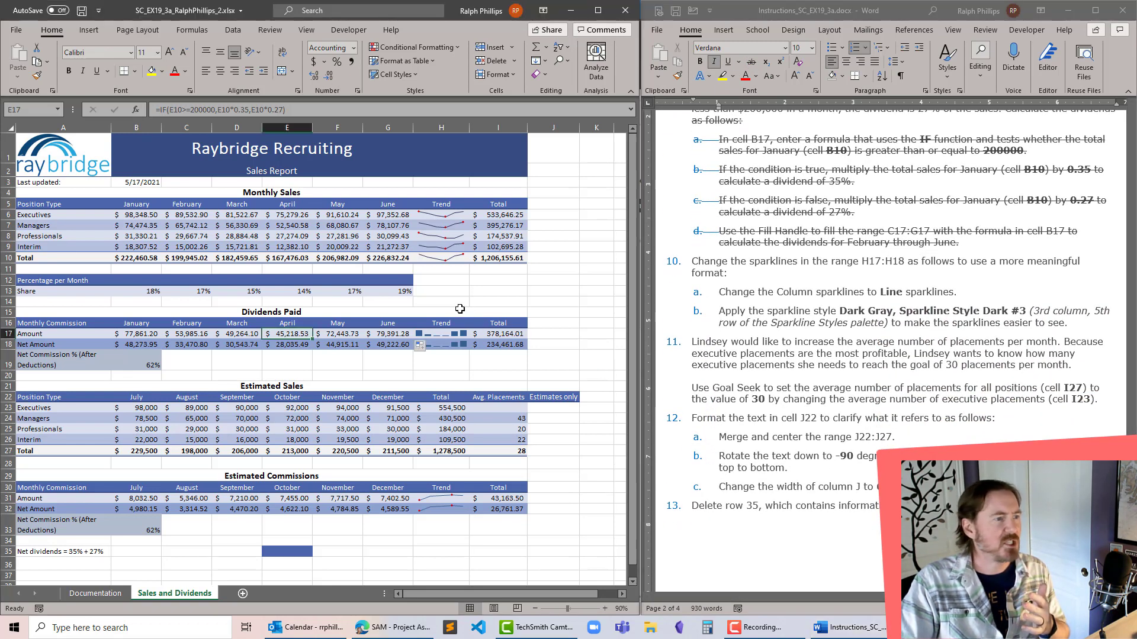
{"action": "left_click_drag", "start_coordinate": [438, 335], "coordinate": [441, 344]}
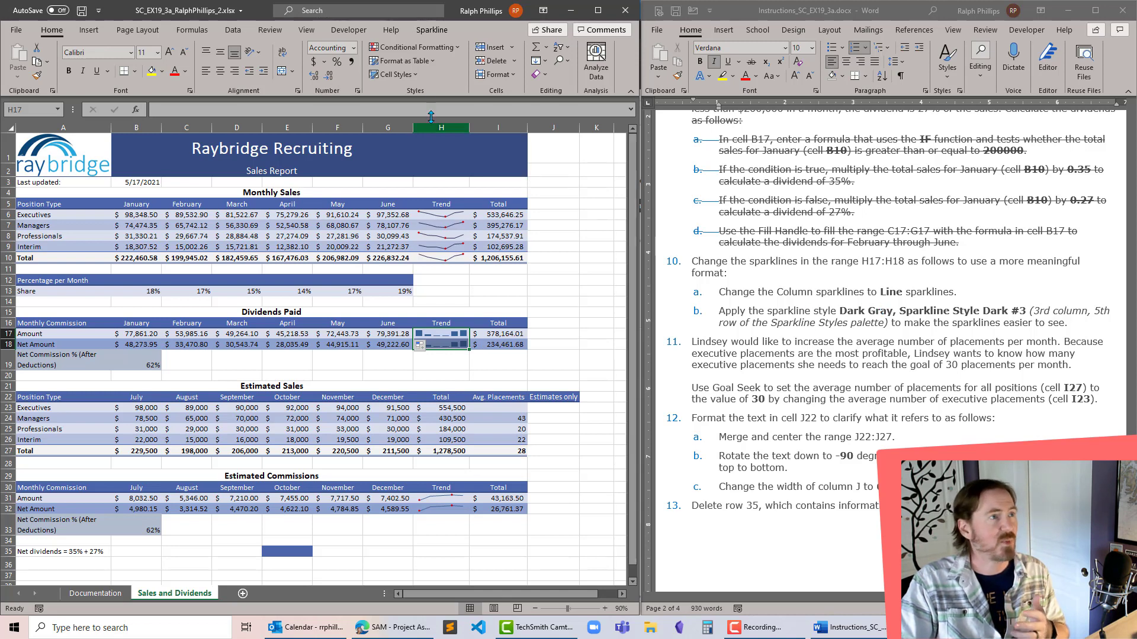
{"action": "left_click", "coordinate": [432, 31]}
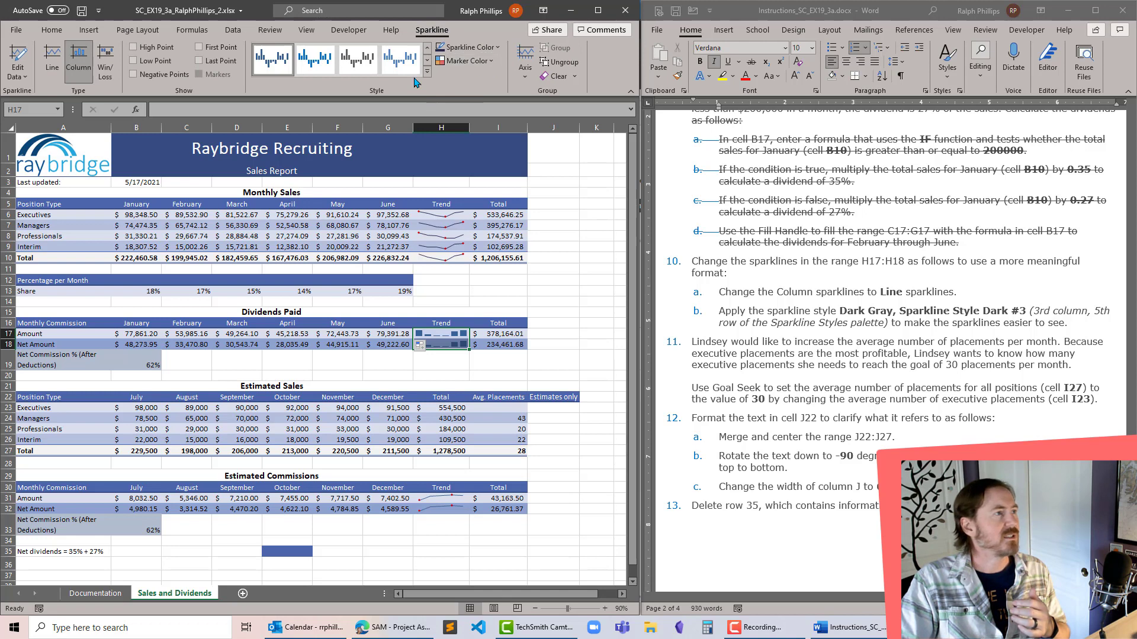
{"action": "left_click", "coordinate": [54, 63]}
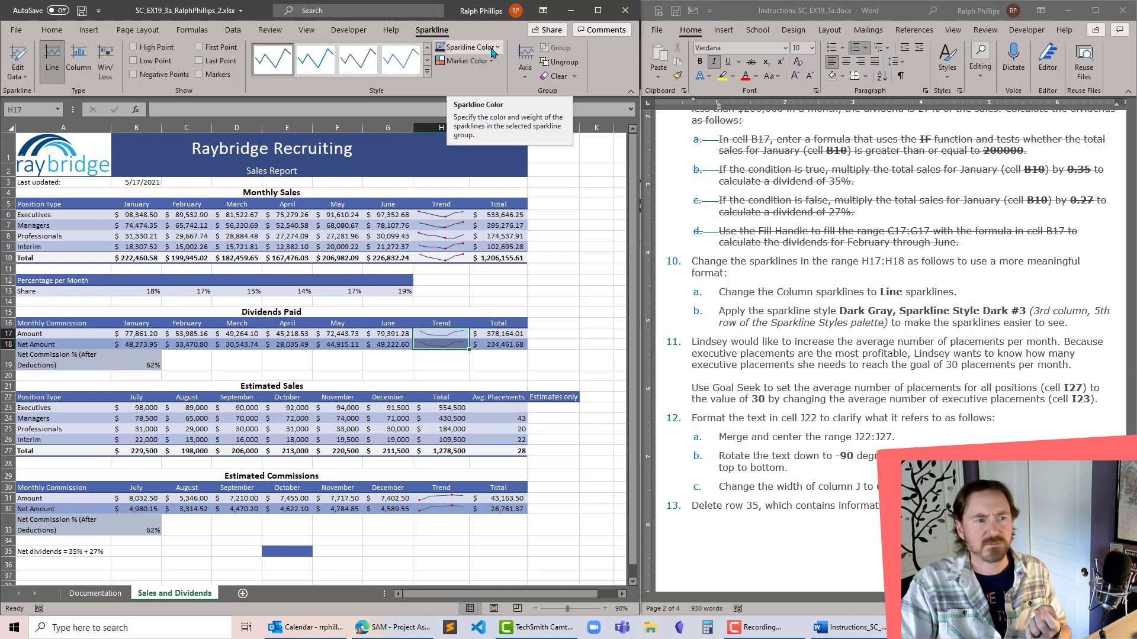
{"action": "left_click", "coordinate": [427, 71]}
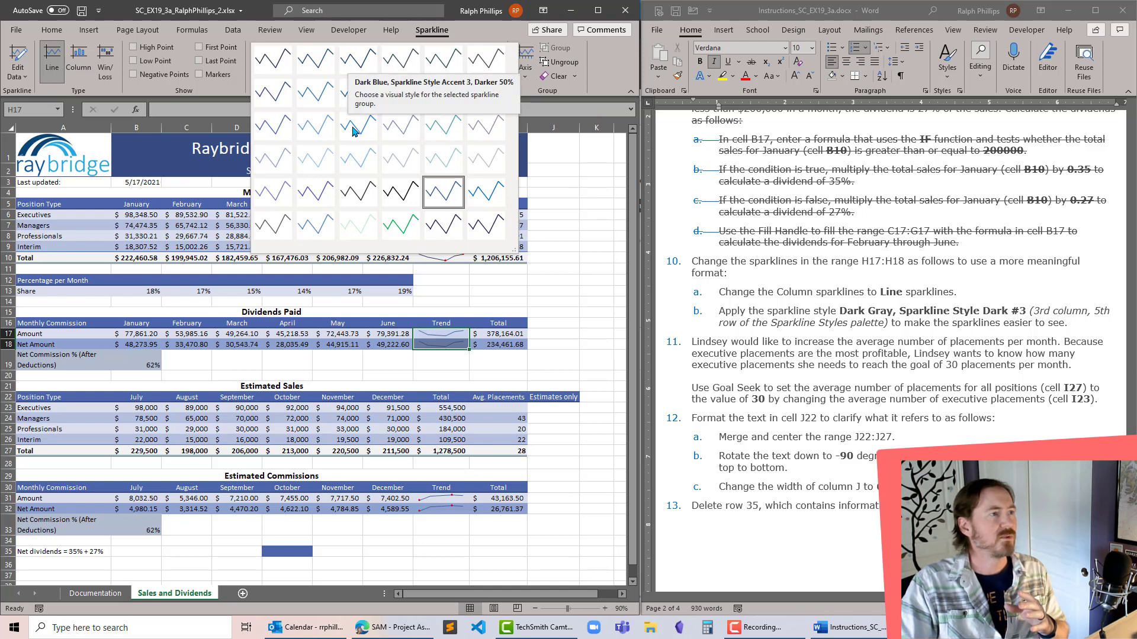
{"action": "left_click", "coordinate": [349, 195]}
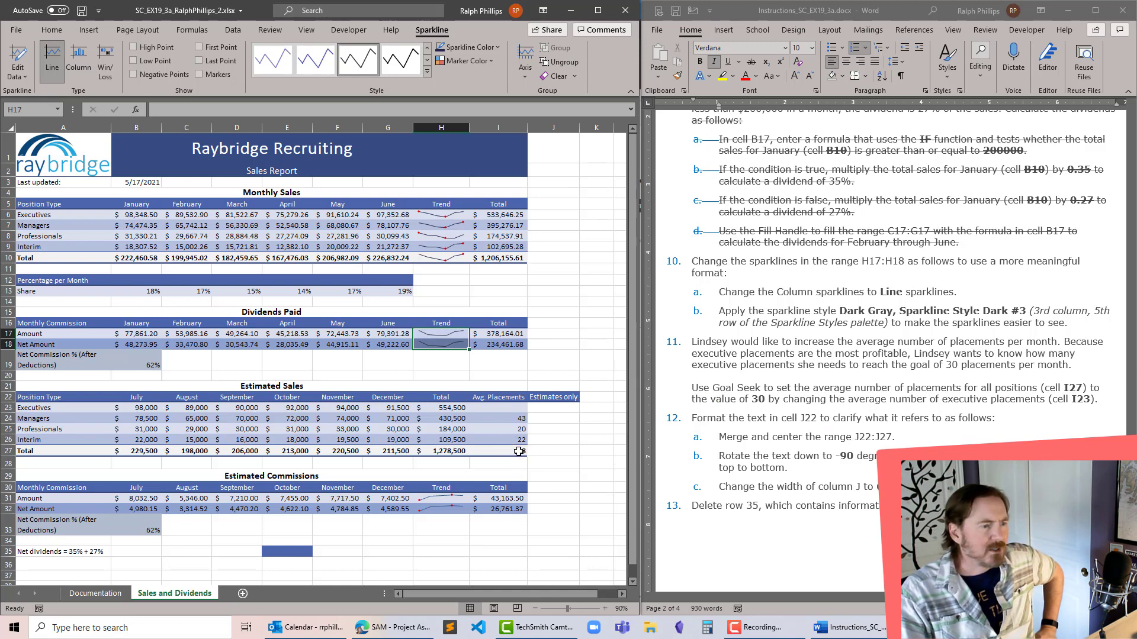
- Examine the executives' average placements cell I23 and the averaging formula in cell I27 for project step 11
{"action": "left_click", "coordinate": [499, 409]}
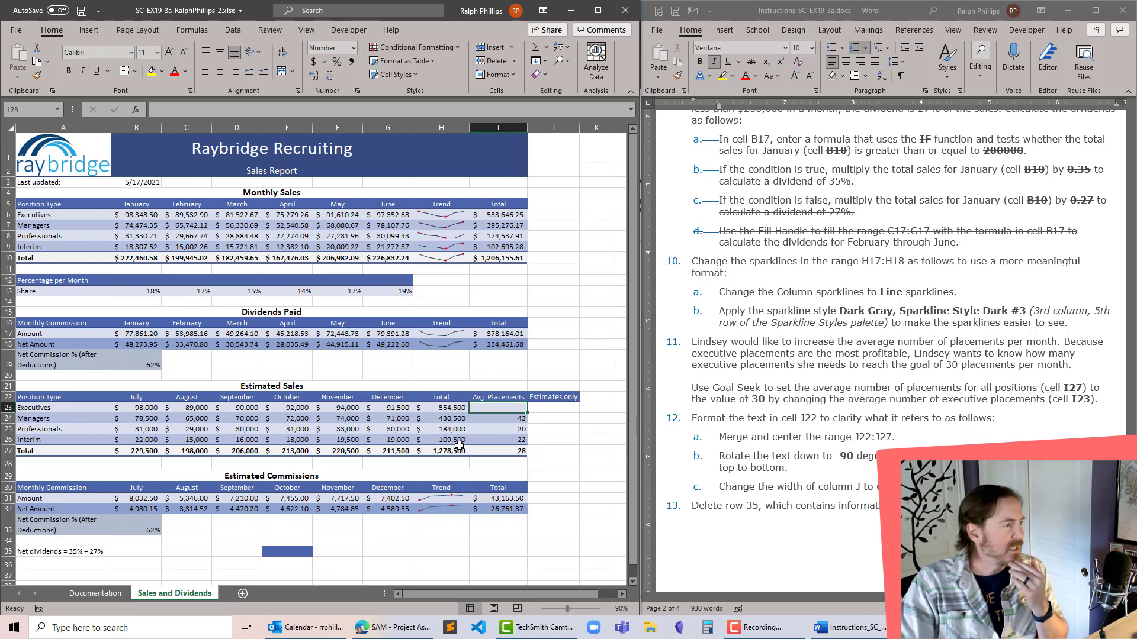
{"action": "left_click", "coordinate": [504, 454]}
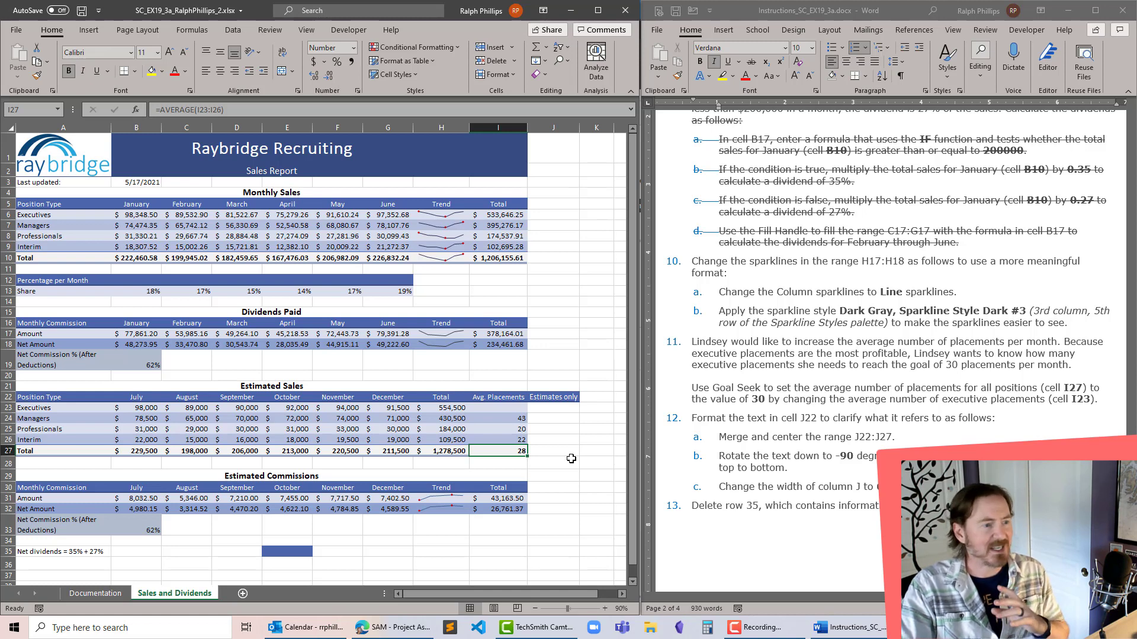
{"action": "left_click", "coordinate": [506, 428]}
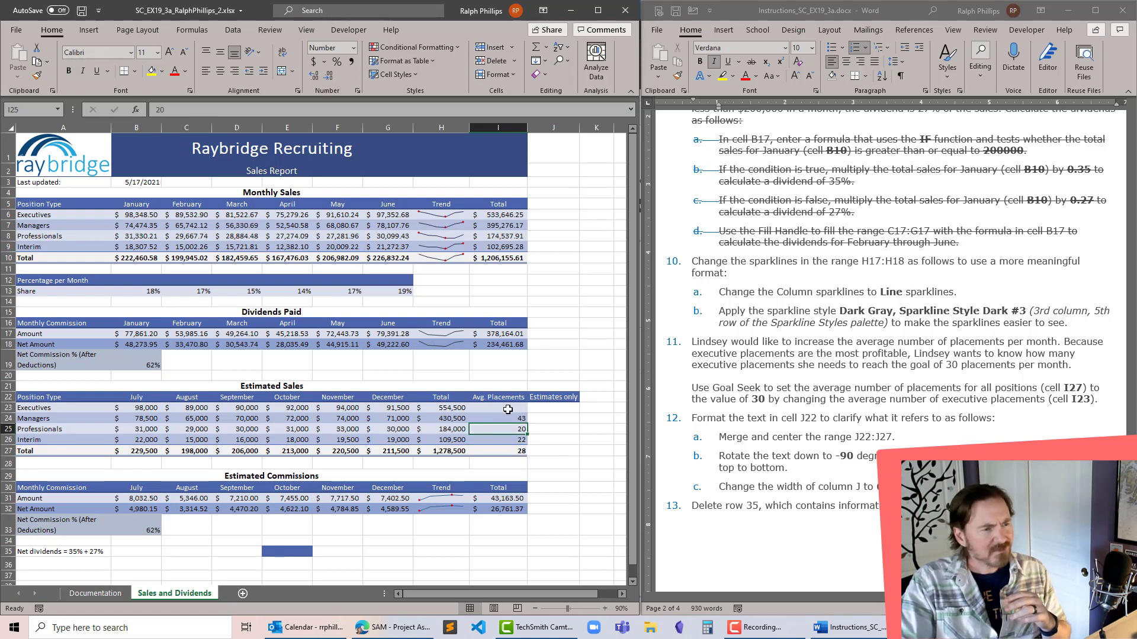
- Following project step 11, run Goal Seek to set cell I27 to the value 30 by changing cell I23
{"action": "left_click", "coordinate": [516, 451]}
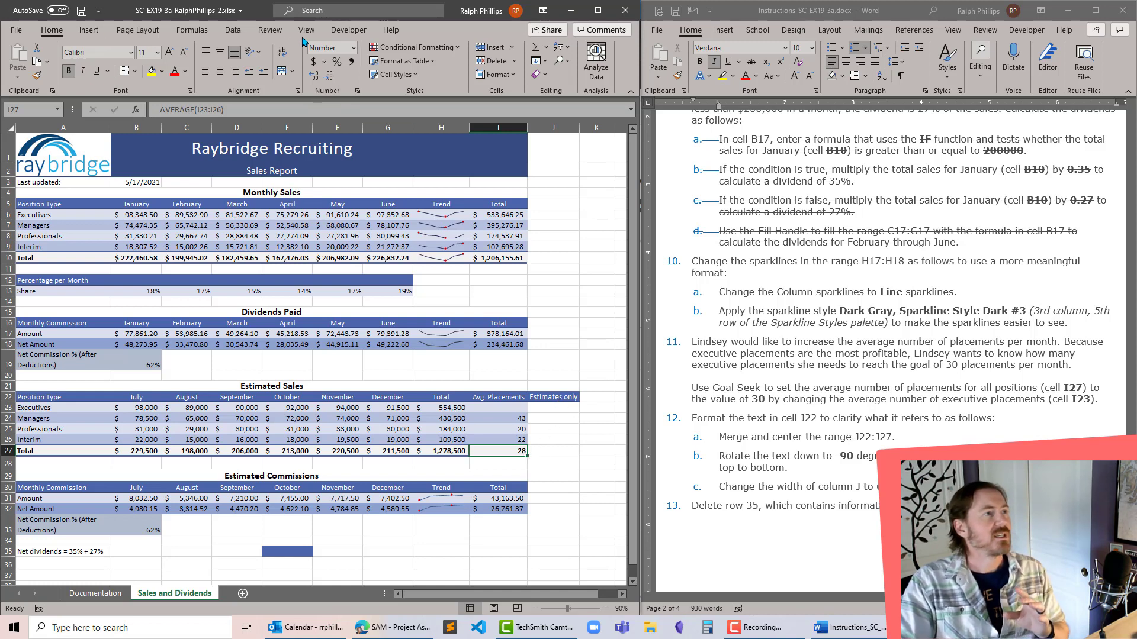
{"action": "left_click", "coordinate": [233, 30]}
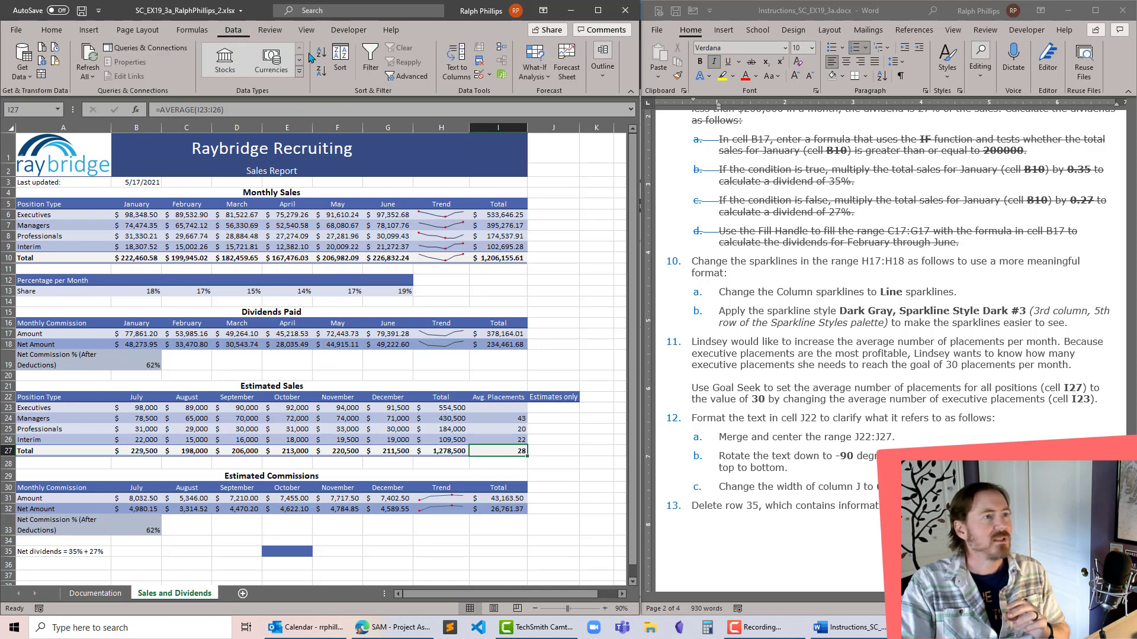
{"action": "left_click", "coordinate": [544, 75]}
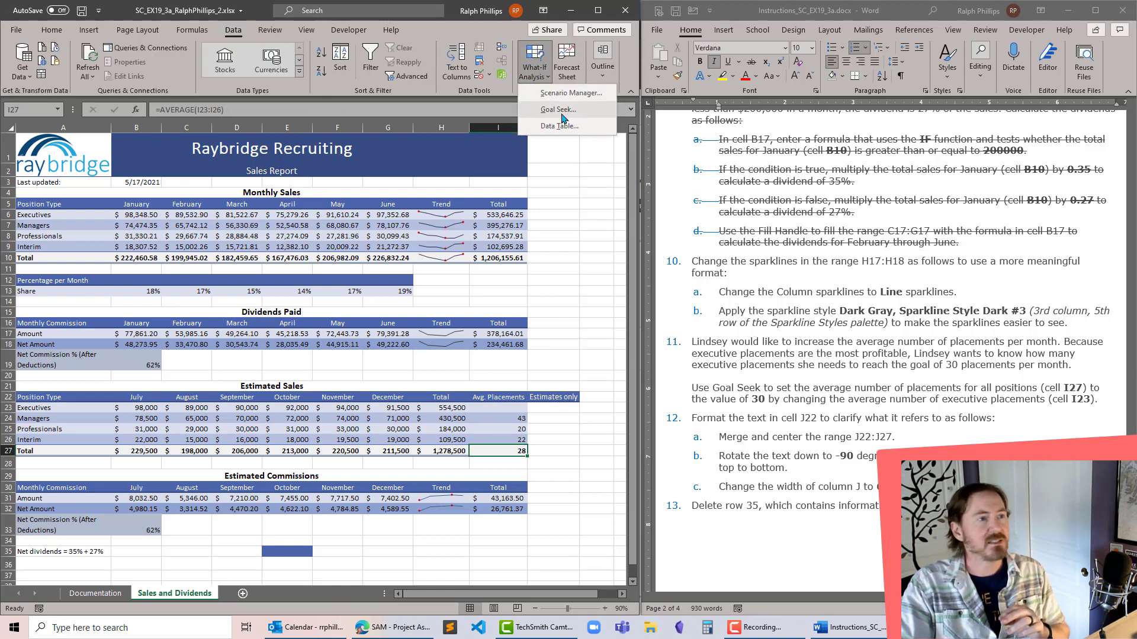
{"action": "left_click", "coordinate": [564, 115]}
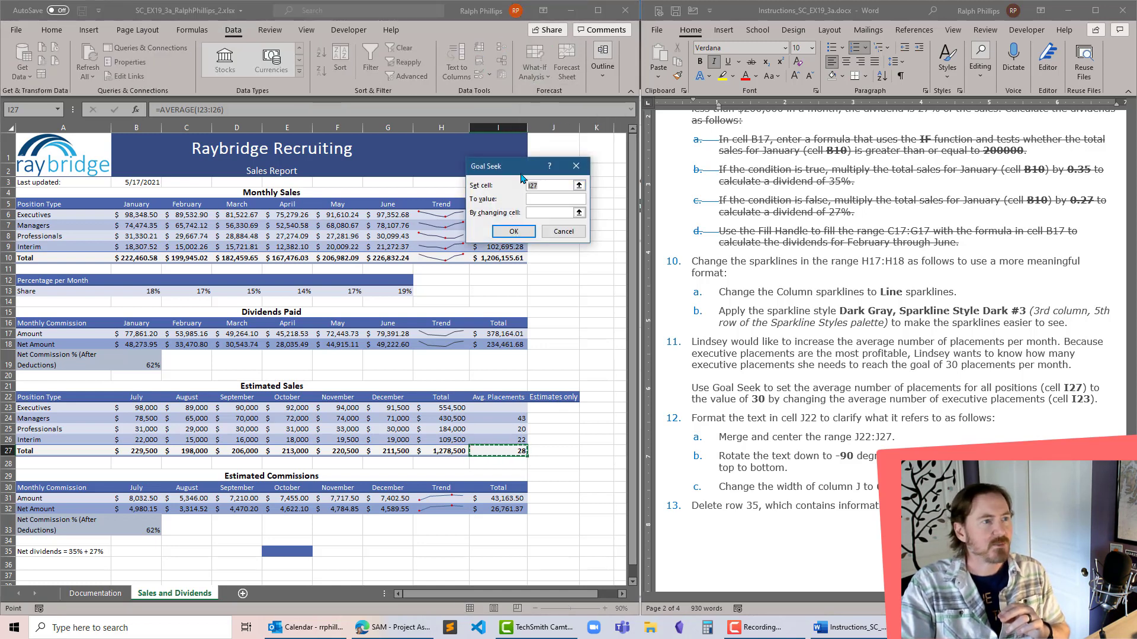
{"action": "left_click_drag", "start_coordinate": [521, 172], "coordinate": [544, 300]}
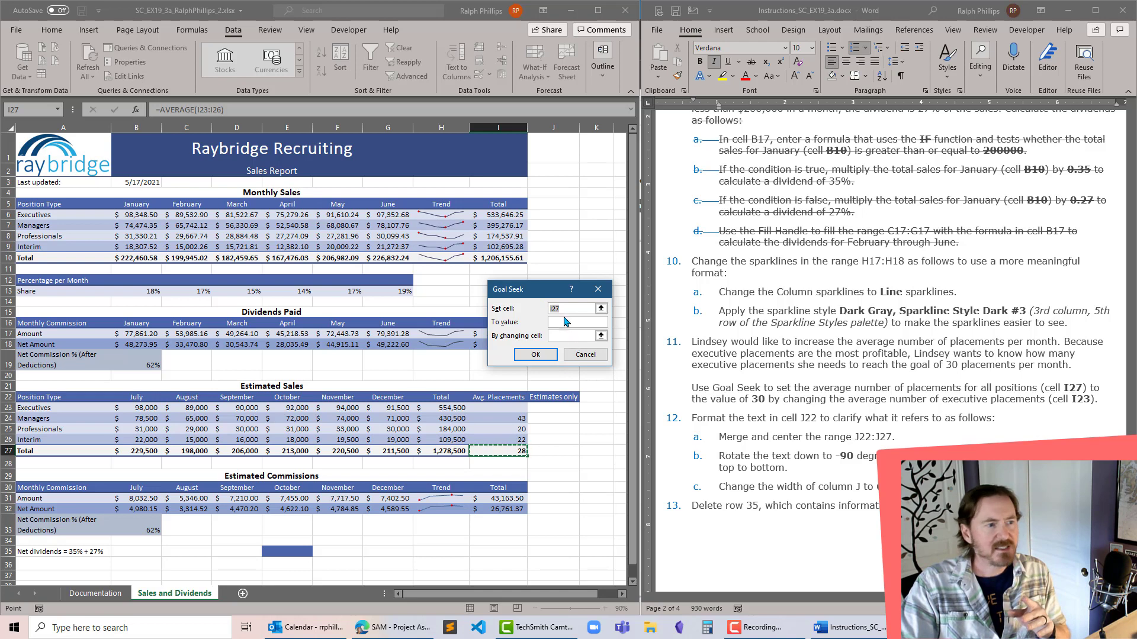
{"action": "left_click", "coordinate": [567, 323]}
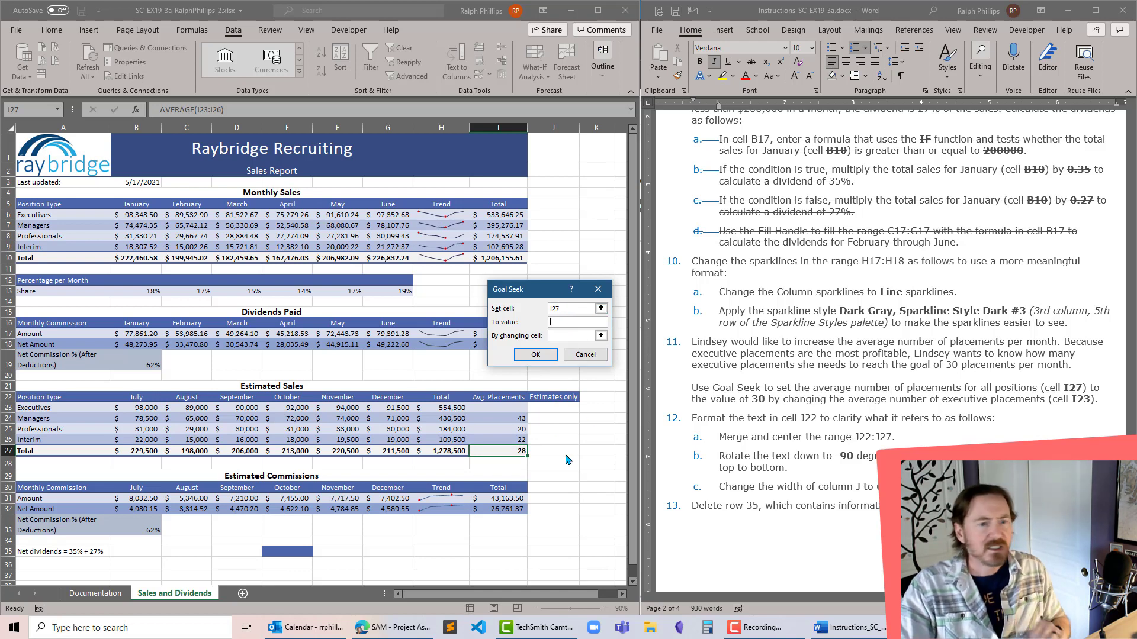
{"action": "type", "text": "3"}
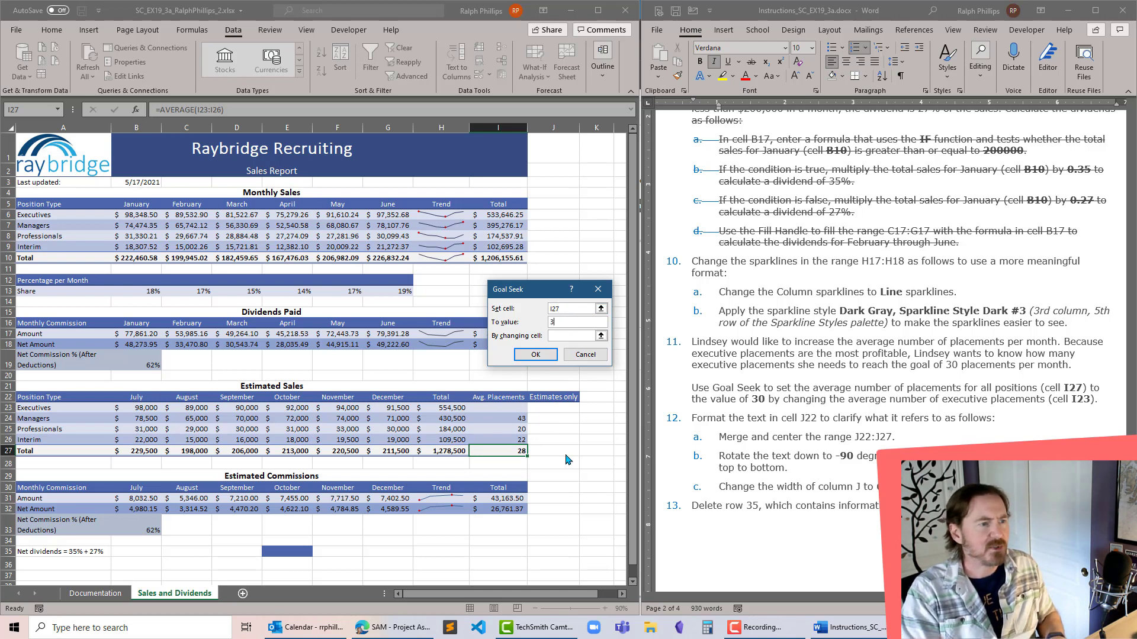
{"action": "type", "text": "0"}
{"action": "key", "text": "Tab"}
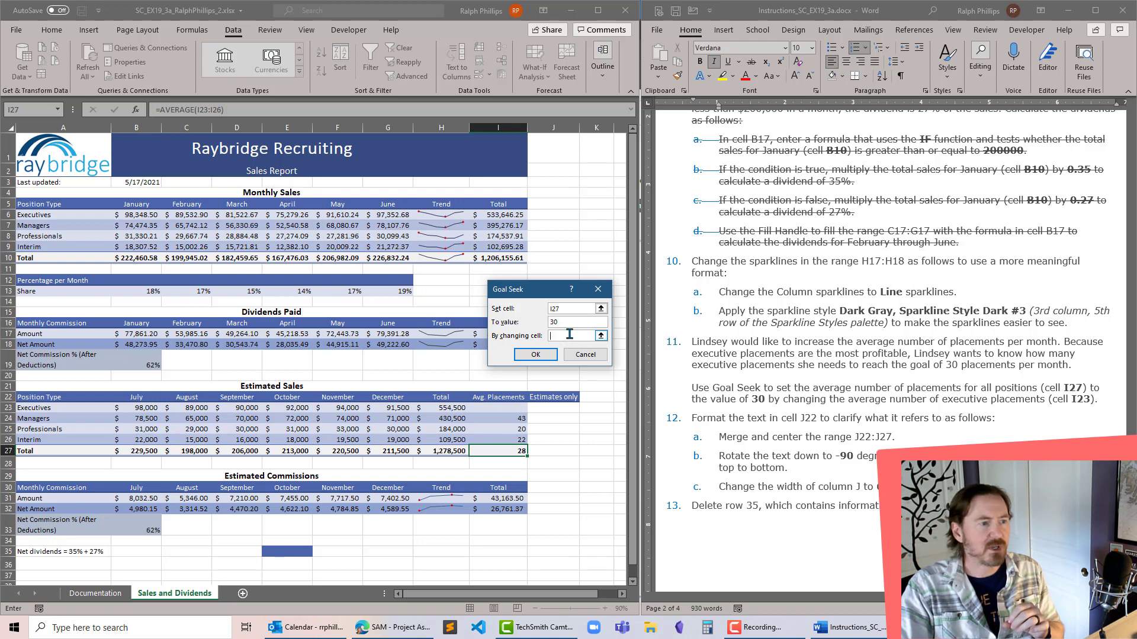
{"action": "left_click", "coordinate": [508, 408]}
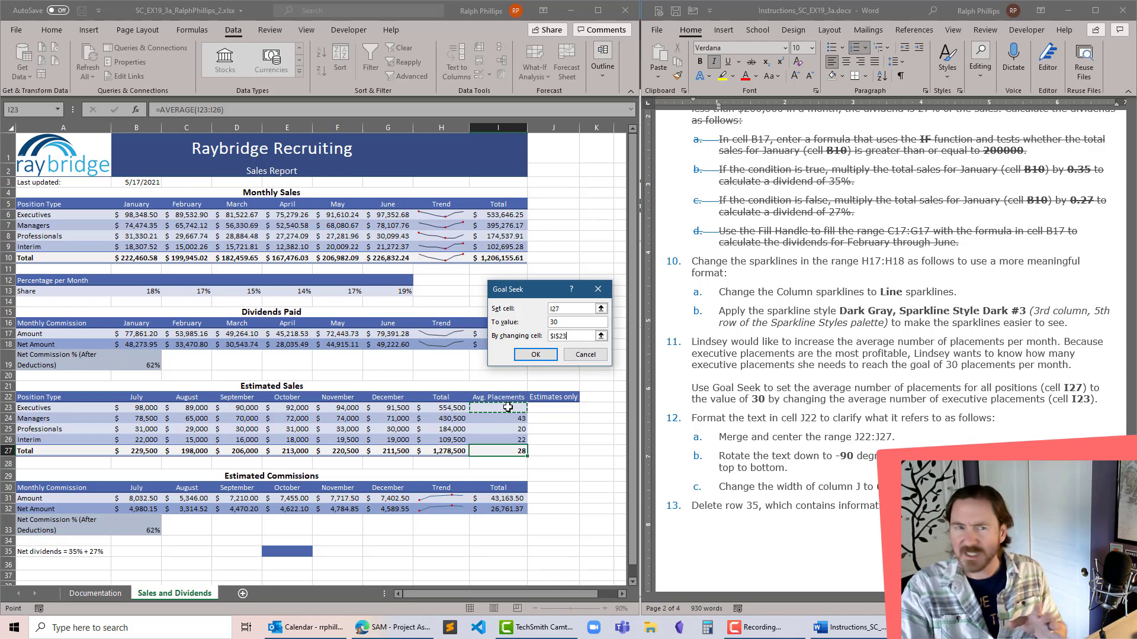
{"action": "left_click", "coordinate": [536, 354]}
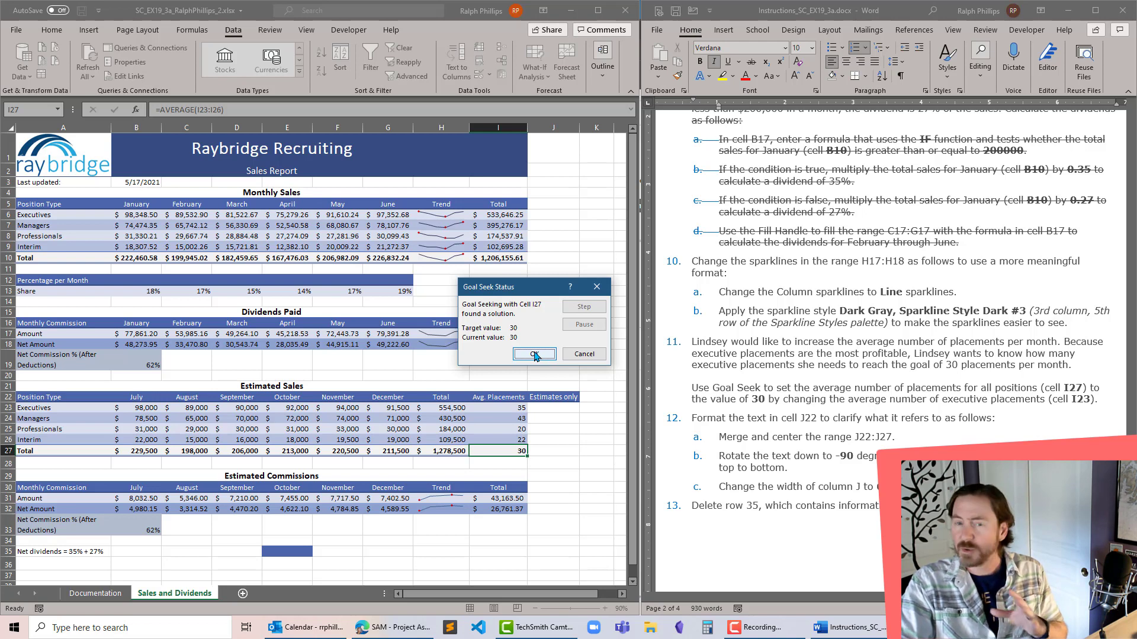
{"action": "left_click", "coordinate": [534, 355]}
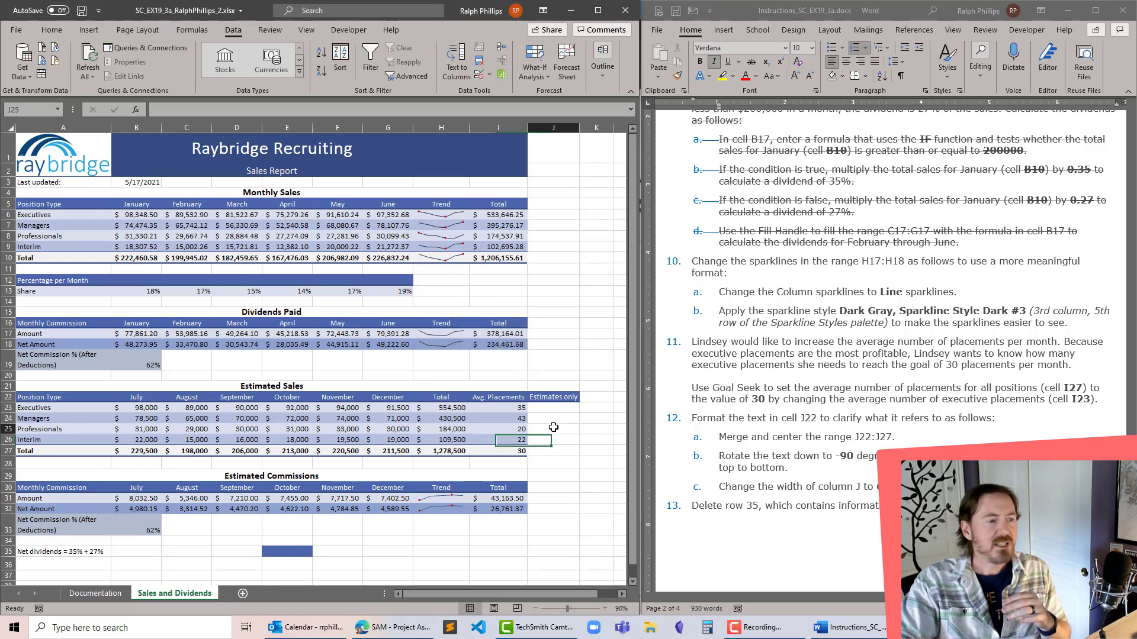
- Enter 28 as the average placements for Executives in cell I23
{"action": "left_click", "coordinate": [494, 407]}
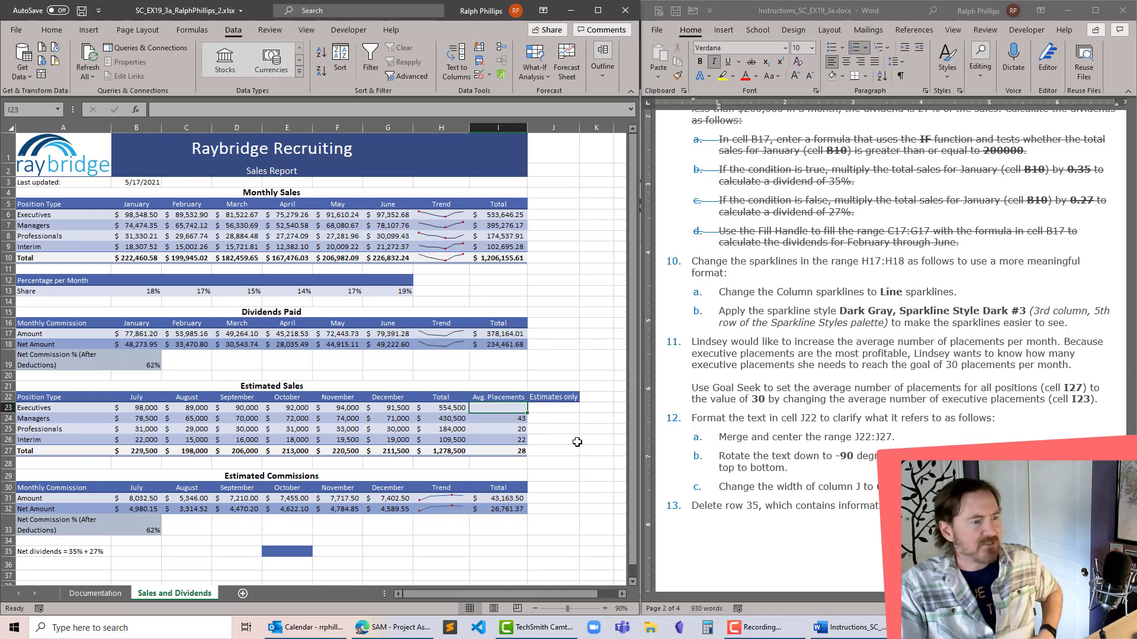
{"action": "left_click", "coordinate": [575, 441]}
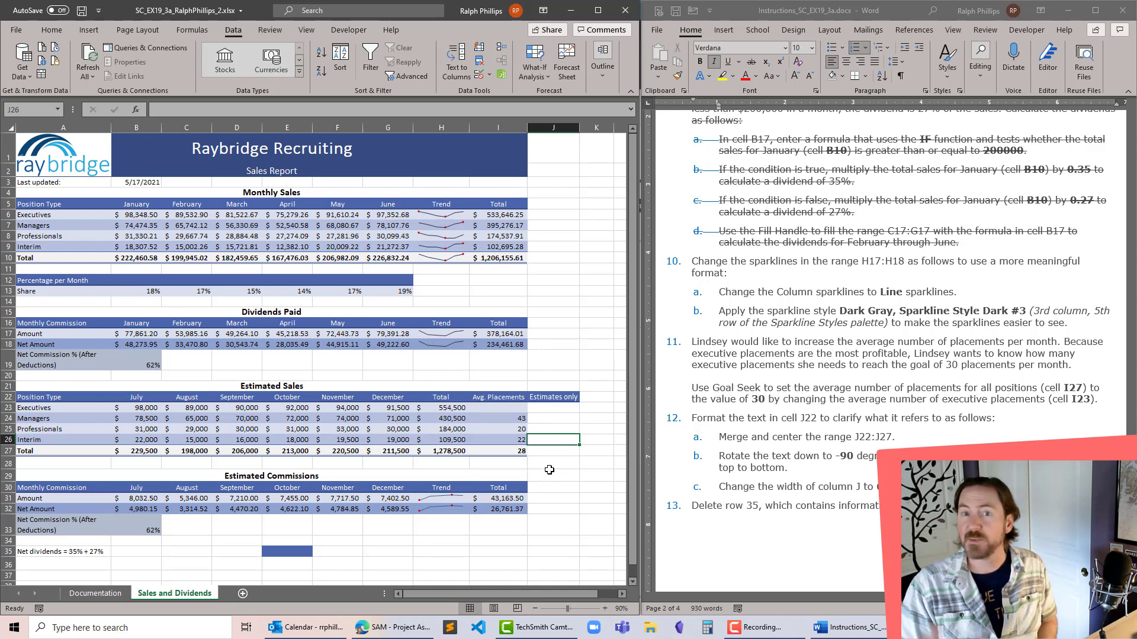
{"action": "left_click", "coordinate": [512, 409]}
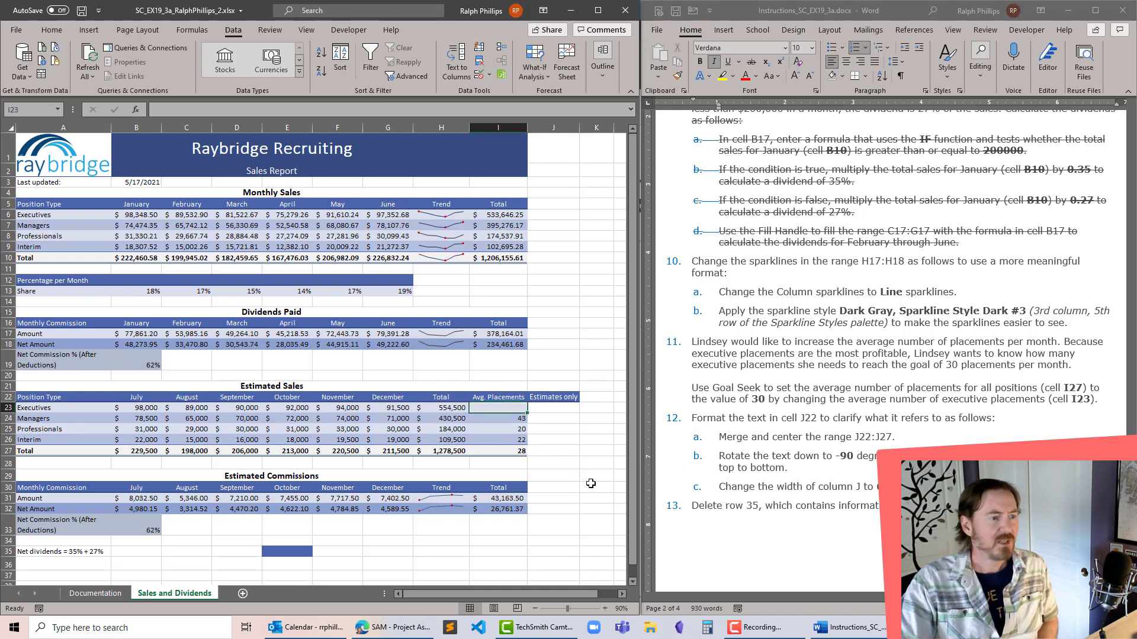
{"action": "type", "text": "2"}
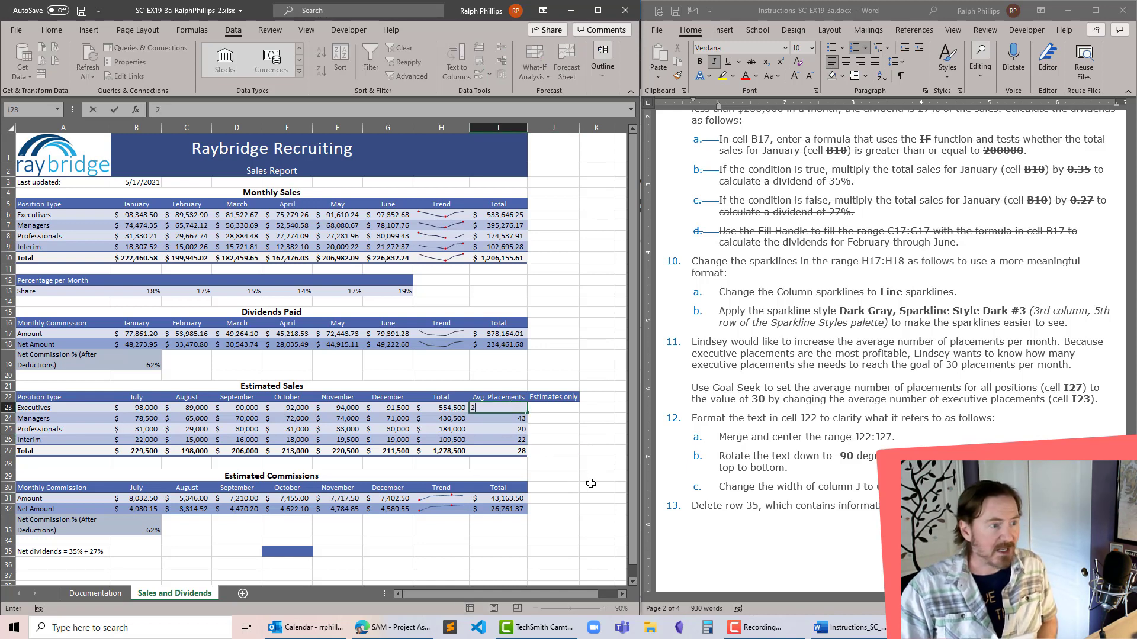
{"action": "type", "text": "8"}
{"action": "key", "text": "Return"}
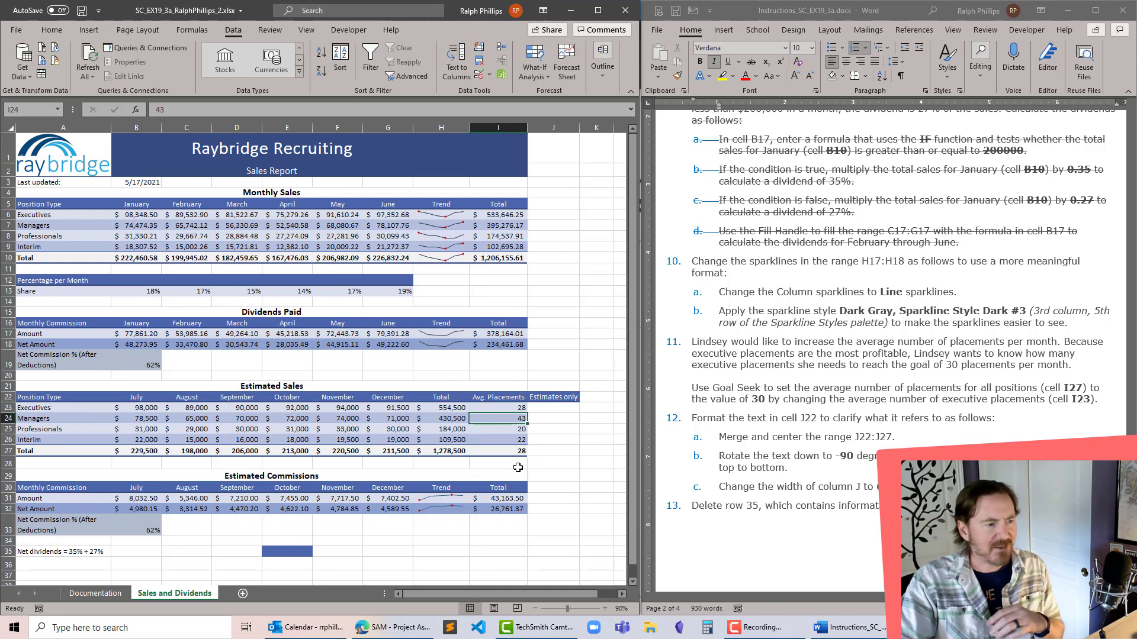
{"action": "left_click", "coordinate": [518, 408]}
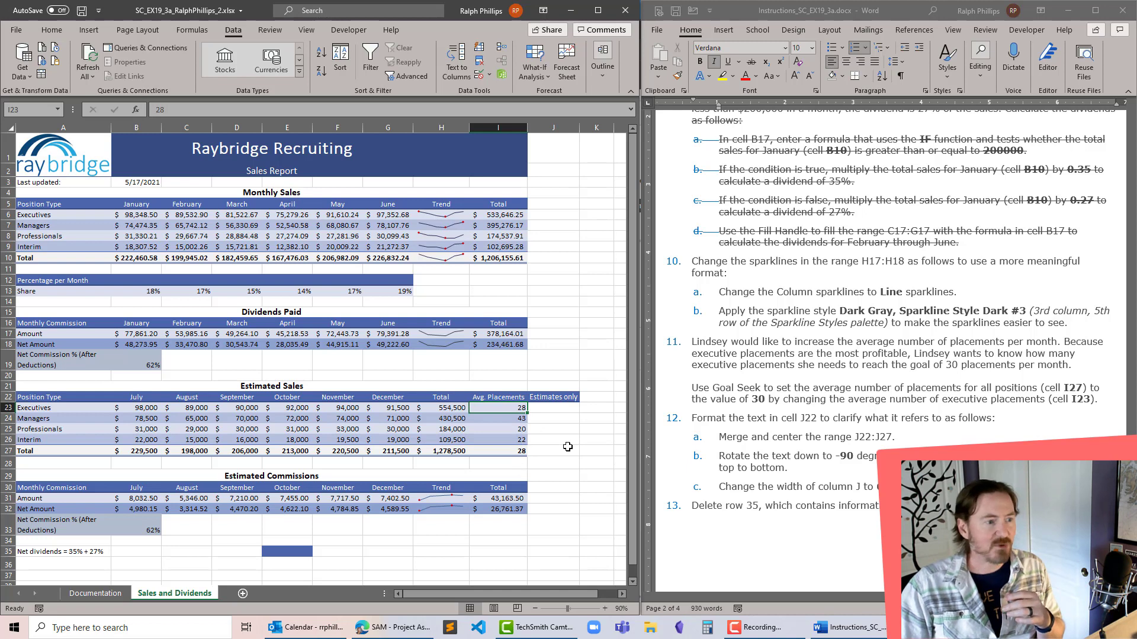
- Try 30, 32 and 34 in turn as the Executives' average placements in cell I23
{"action": "type", "text": "30"}
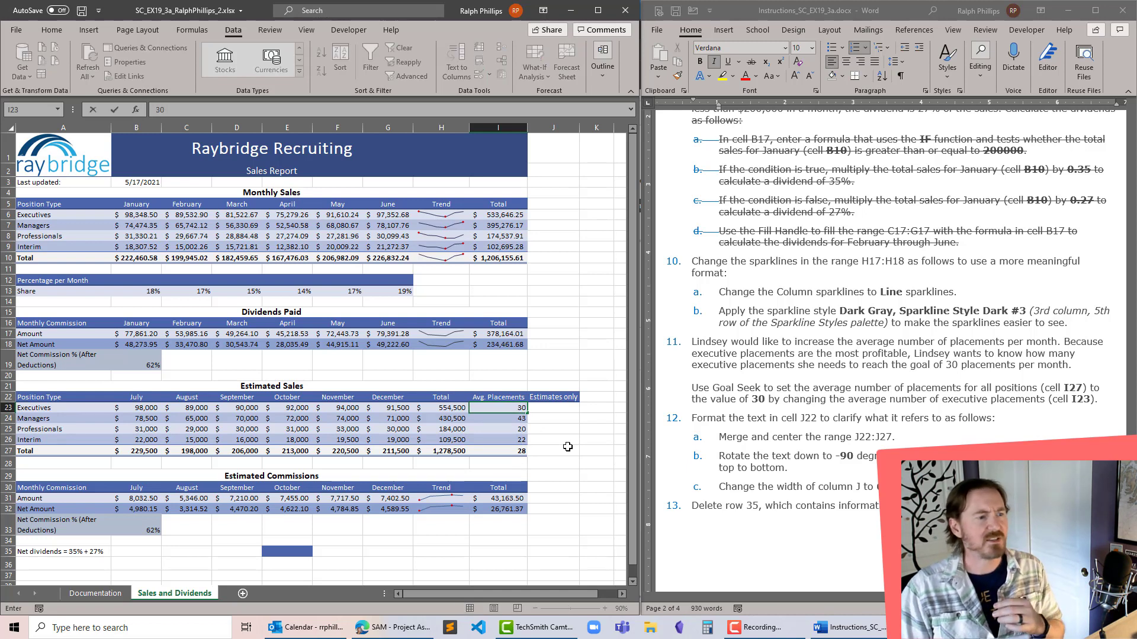
{"action": "key", "text": "Return"}
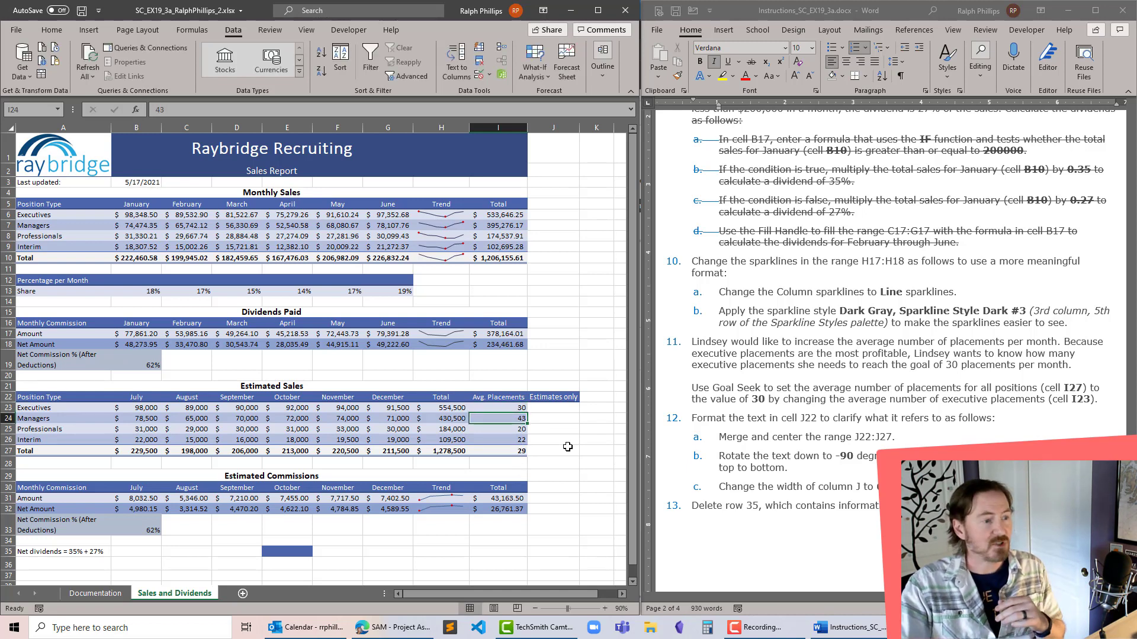
{"action": "left_click", "coordinate": [518, 408]}
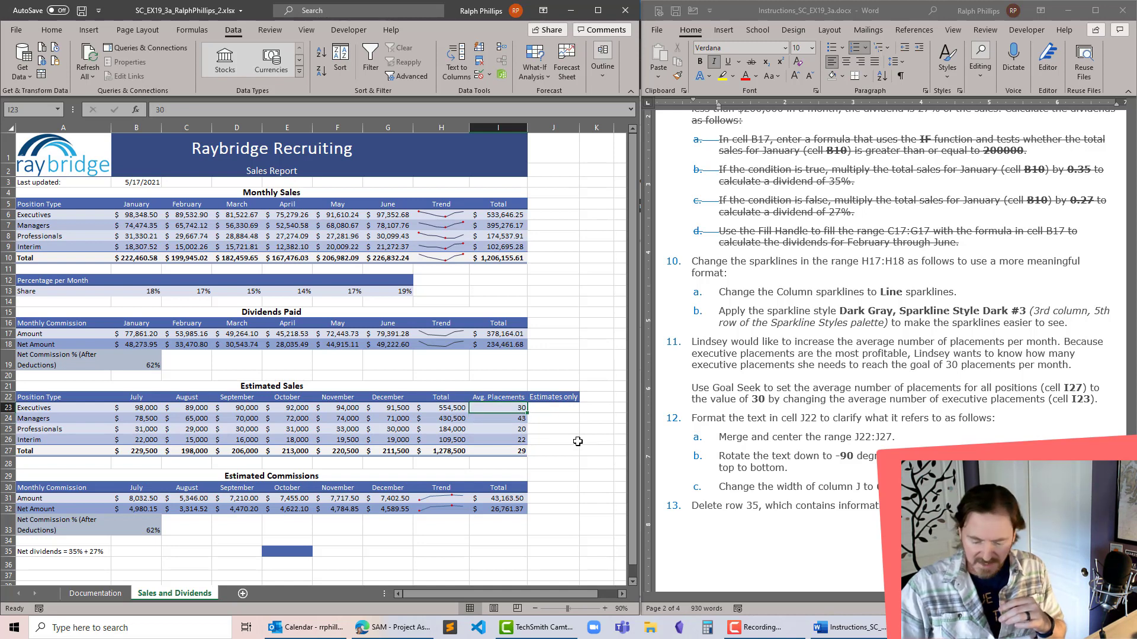
{"action": "type", "text": "32"}
{"action": "key", "text": "Return"}
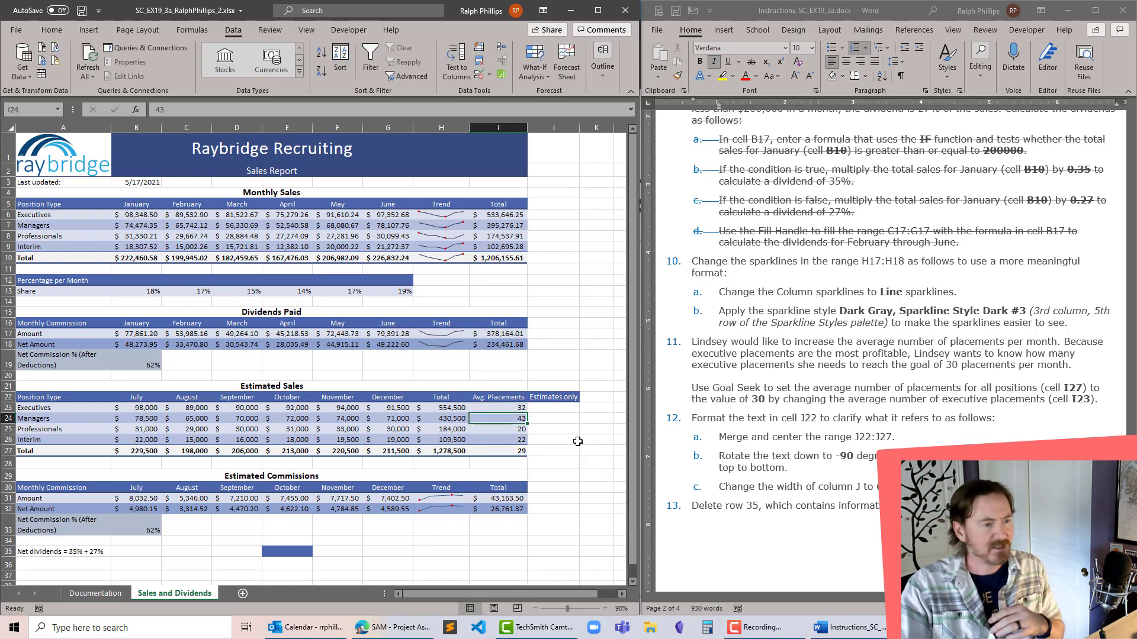
{"action": "left_click", "coordinate": [508, 406]}
{"action": "type", "text": "3"}
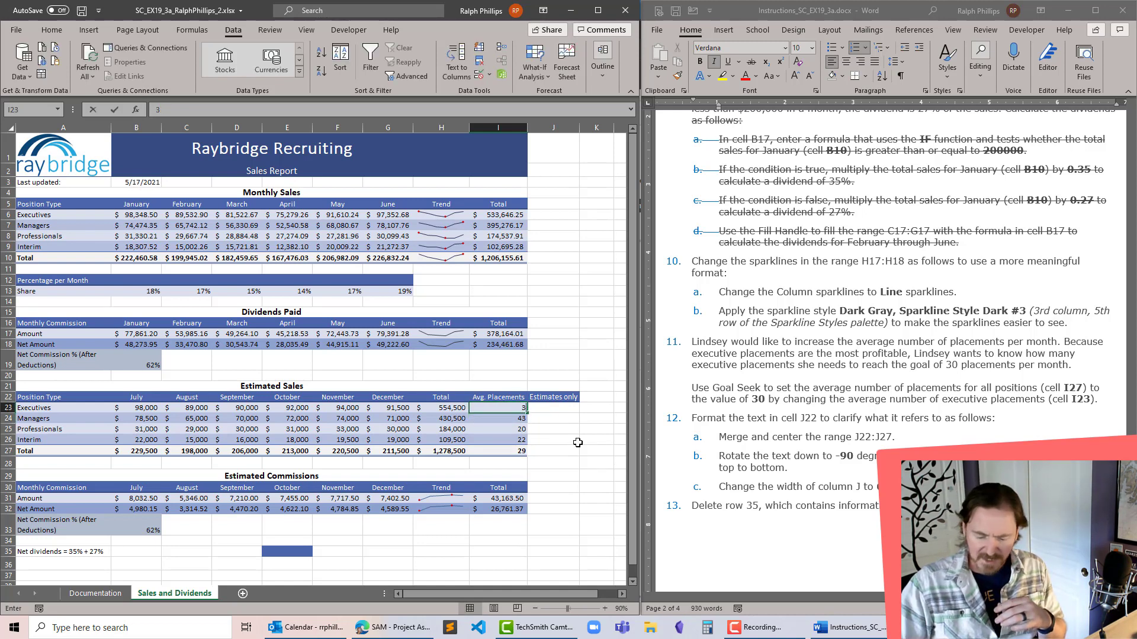
{"action": "type", "text": "4"}
{"action": "key", "text": "Return"}
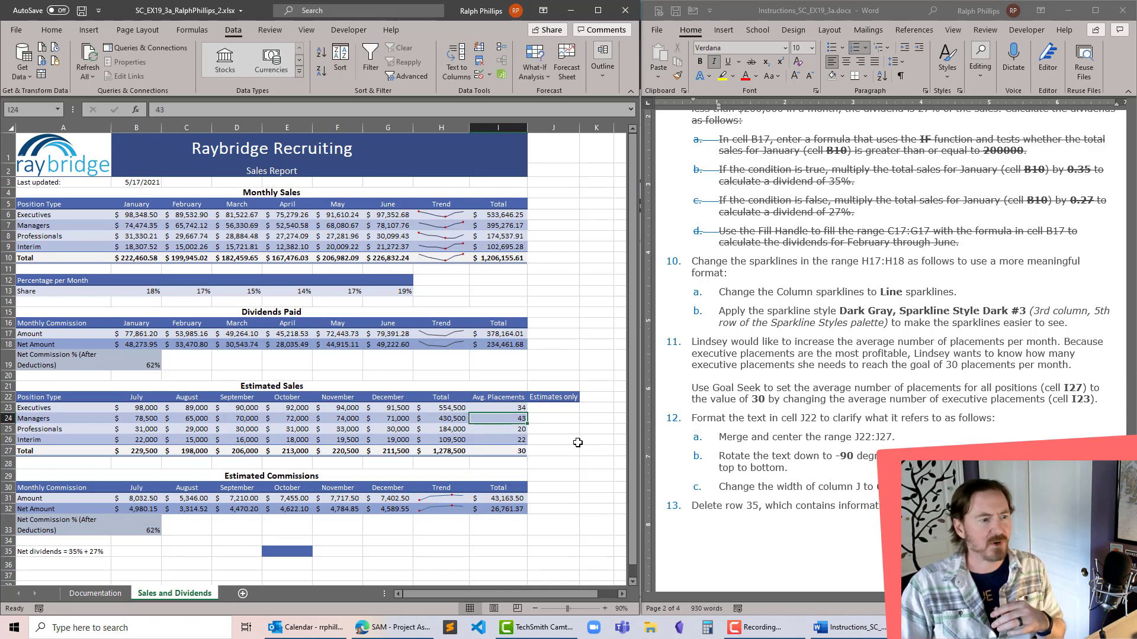
- Try further average placements for Executives in cell I23, including 38, and return the cell to 34
{"action": "left_click", "coordinate": [513, 407]}
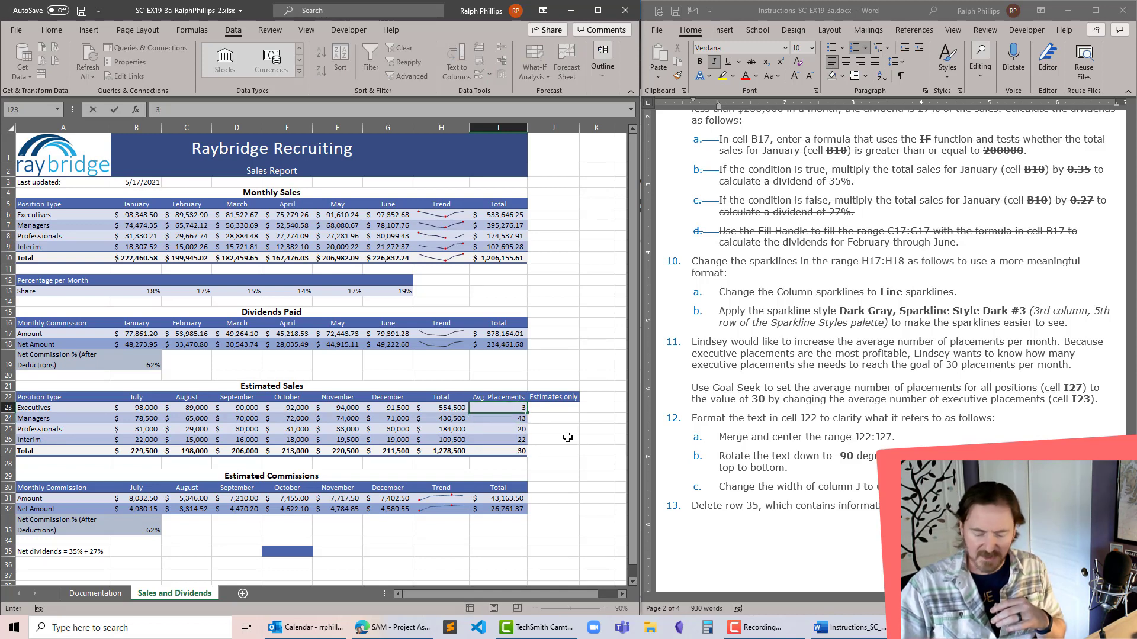
{"action": "key", "text": "Return"}
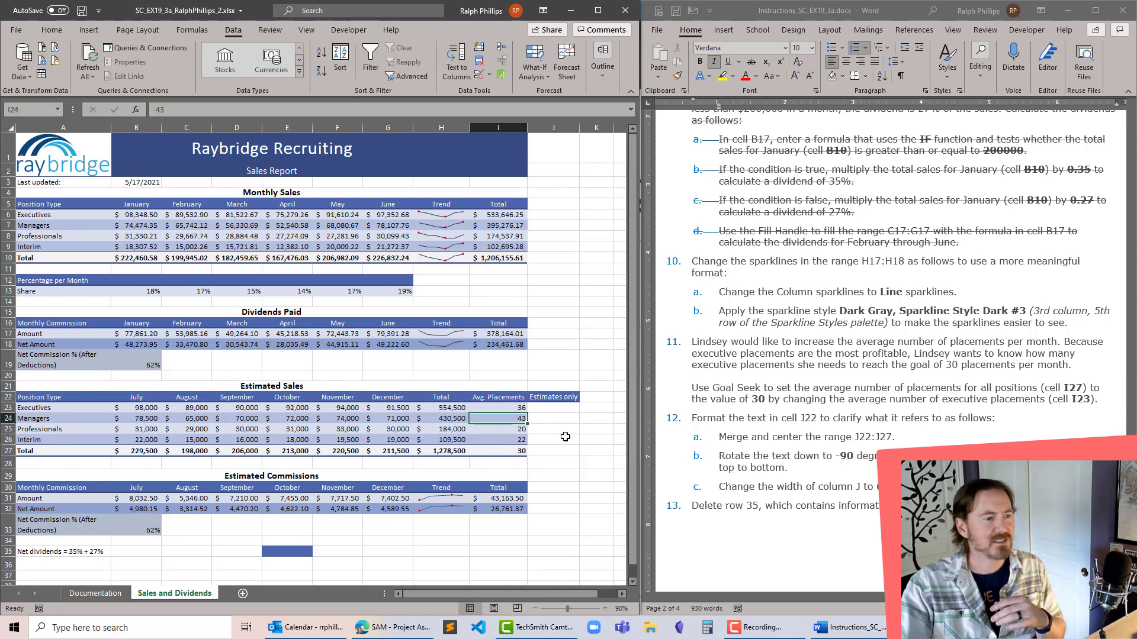
{"action": "left_click", "coordinate": [521, 408]}
{"action": "type", "text": "38"}
{"action": "key", "text": "Return"}
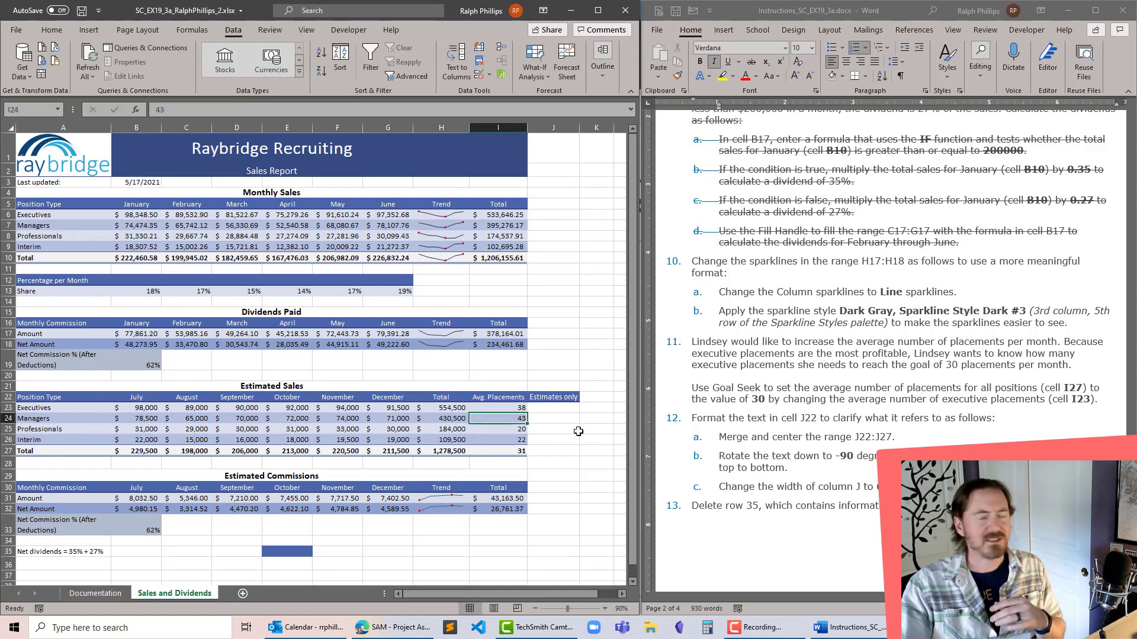
{"action": "left_click", "coordinate": [511, 408]}
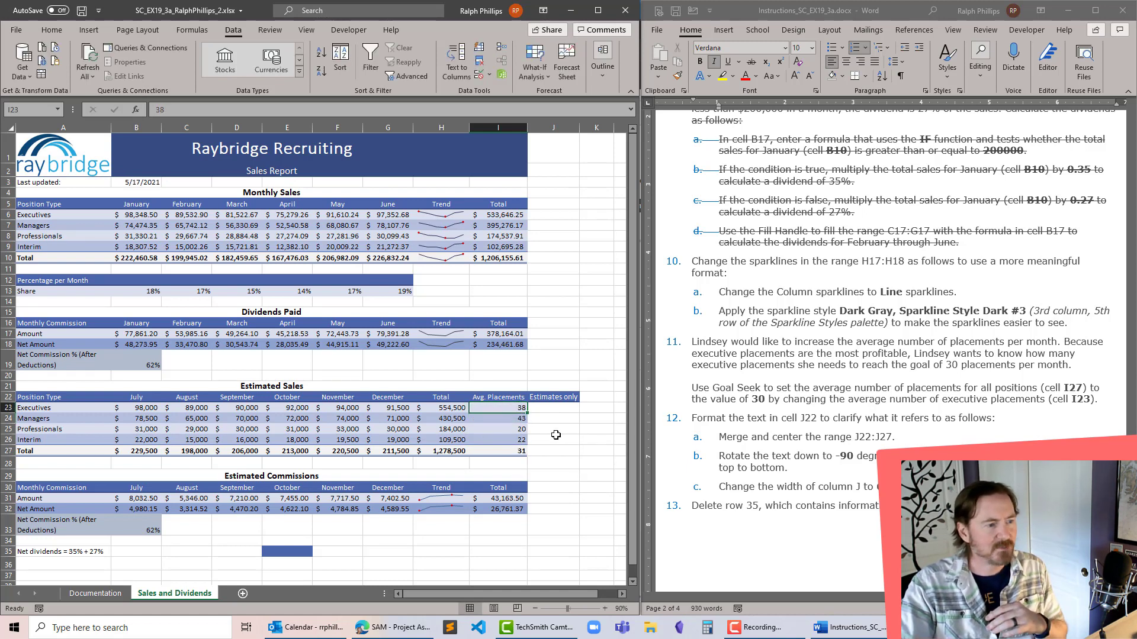
{"action": "type", "text": "34"}
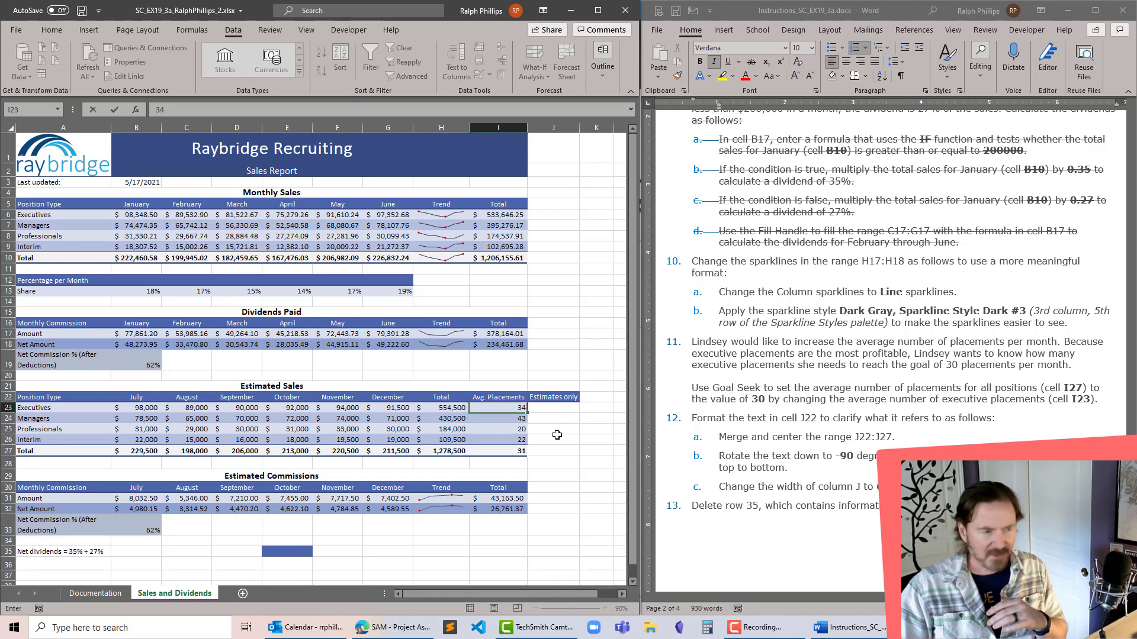
{"action": "key", "text": "Return"}
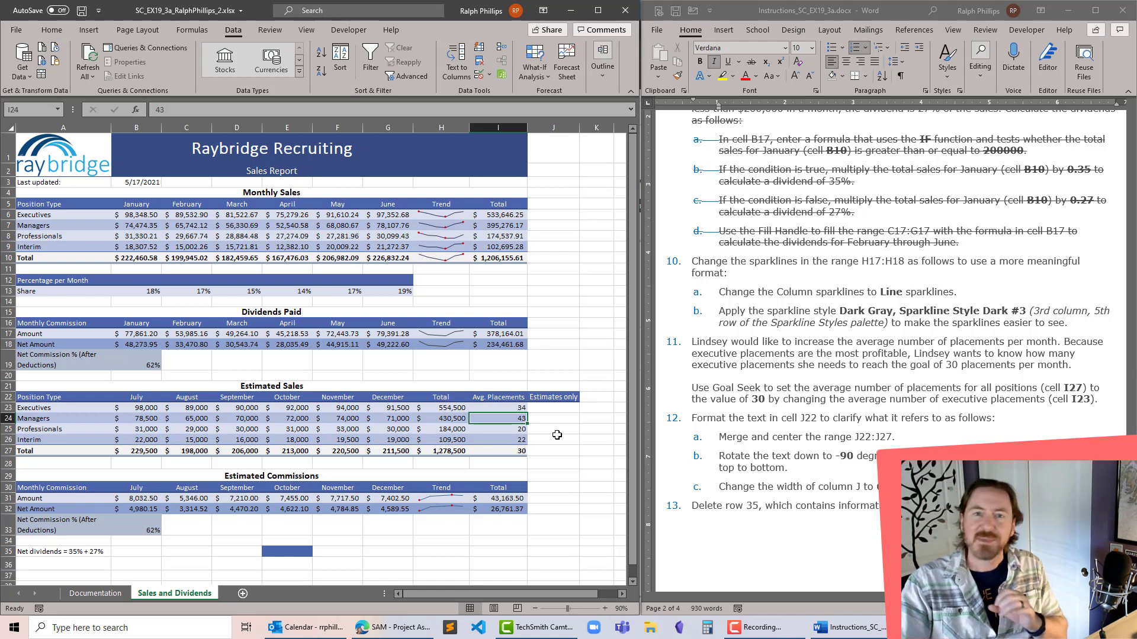
- Check the averaging formula in cell I27 and clear the Executives' average placements in cell I23
{"action": "left_click", "coordinate": [508, 451]}
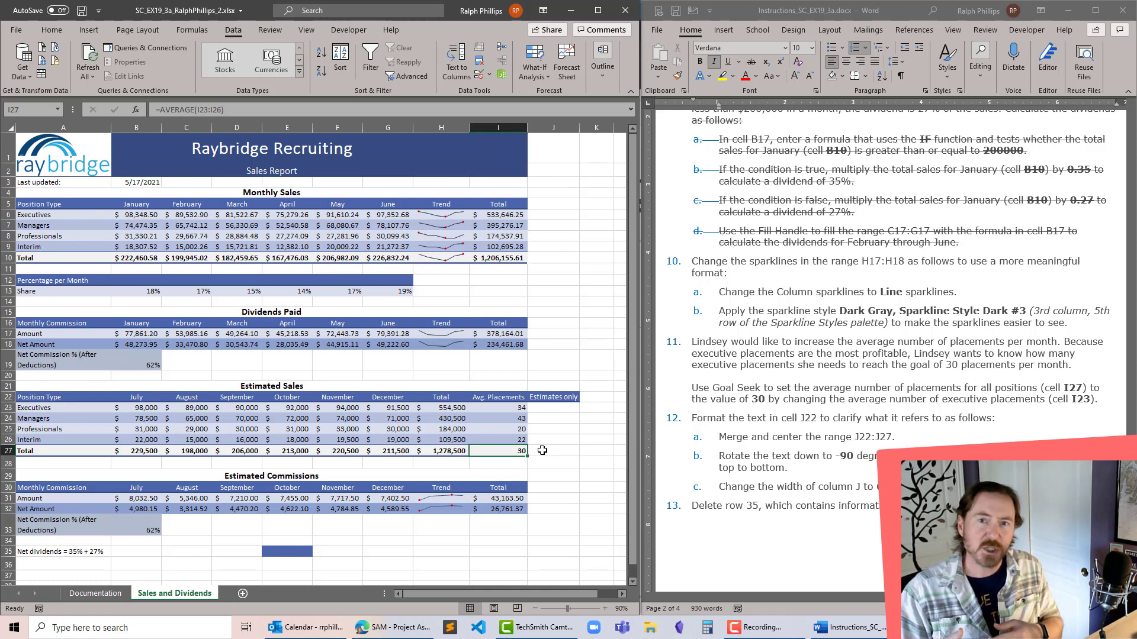
{"action": "left_click", "coordinate": [545, 416]}
{"action": "left_click", "coordinate": [519, 406]}
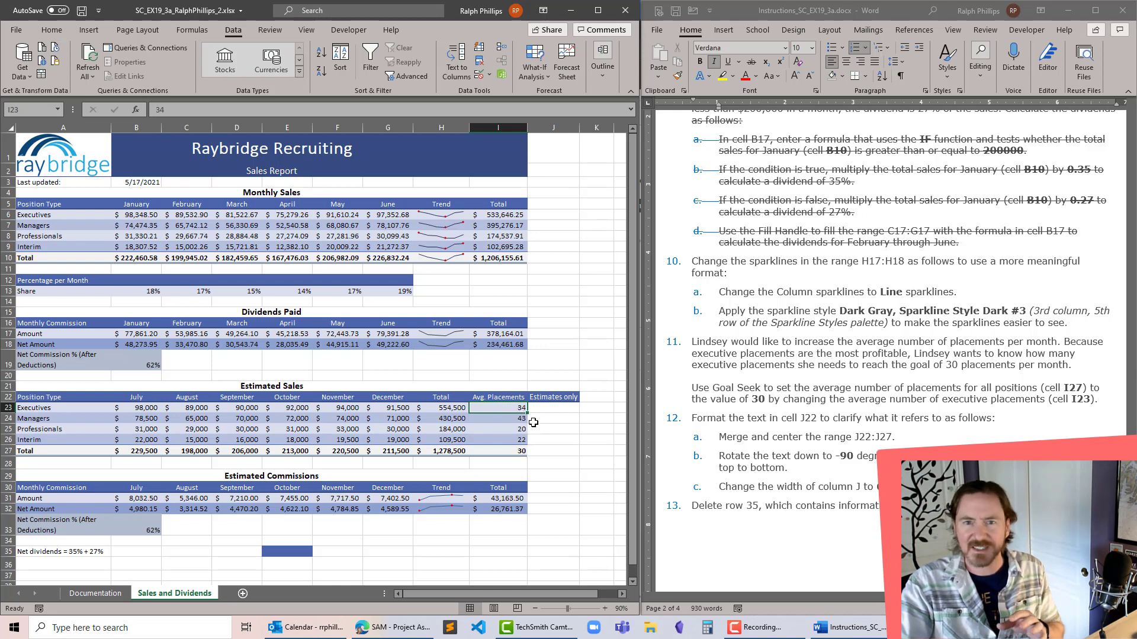
{"action": "left_click", "coordinate": [569, 429]}
{"action": "left_click", "coordinate": [518, 422]}
{"action": "left_click", "coordinate": [517, 409]}
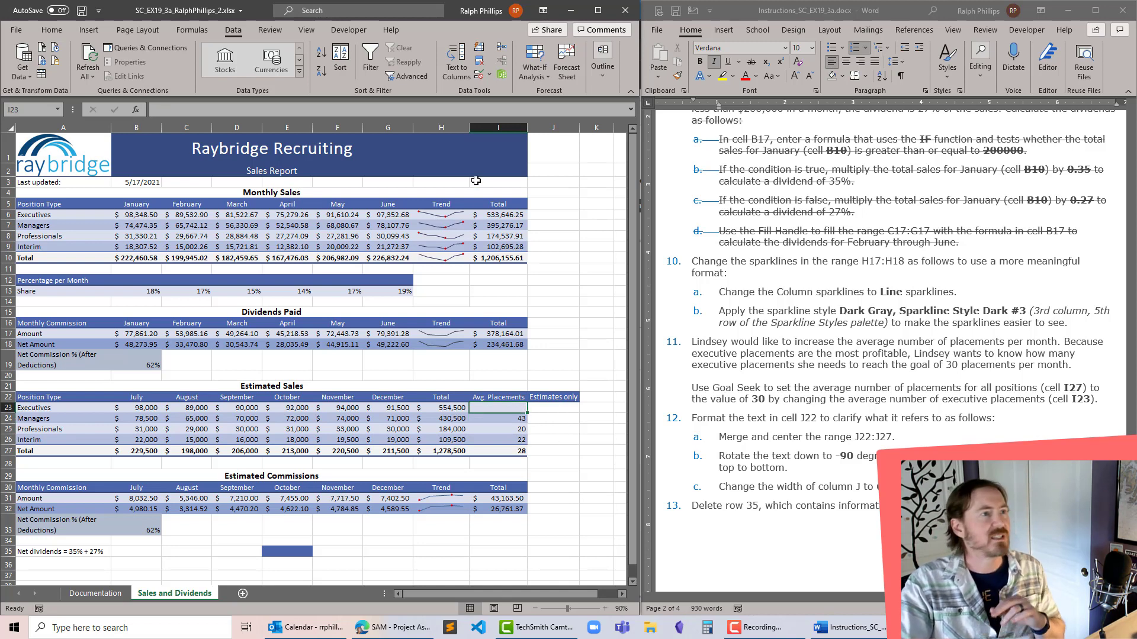
- Run Goal Seek to set the overall average placements in cell I27 to 30 by changing cell I23, and accept the solution
{"action": "left_click", "coordinate": [535, 66]}
{"action": "left_click", "coordinate": [558, 110]}
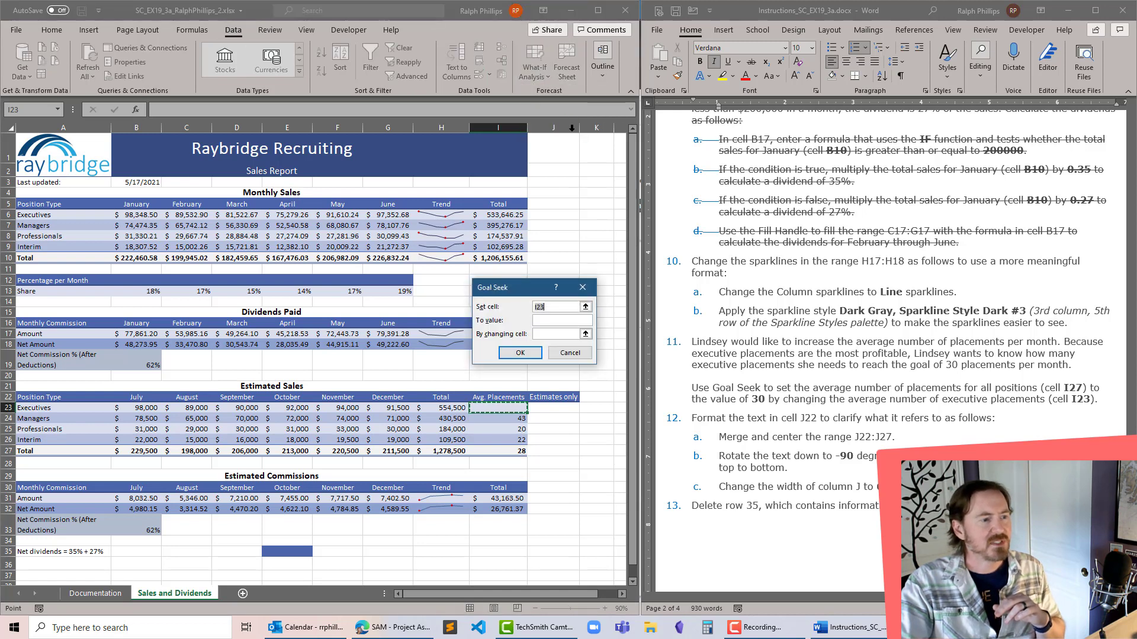
{"action": "left_click", "coordinate": [500, 451]}
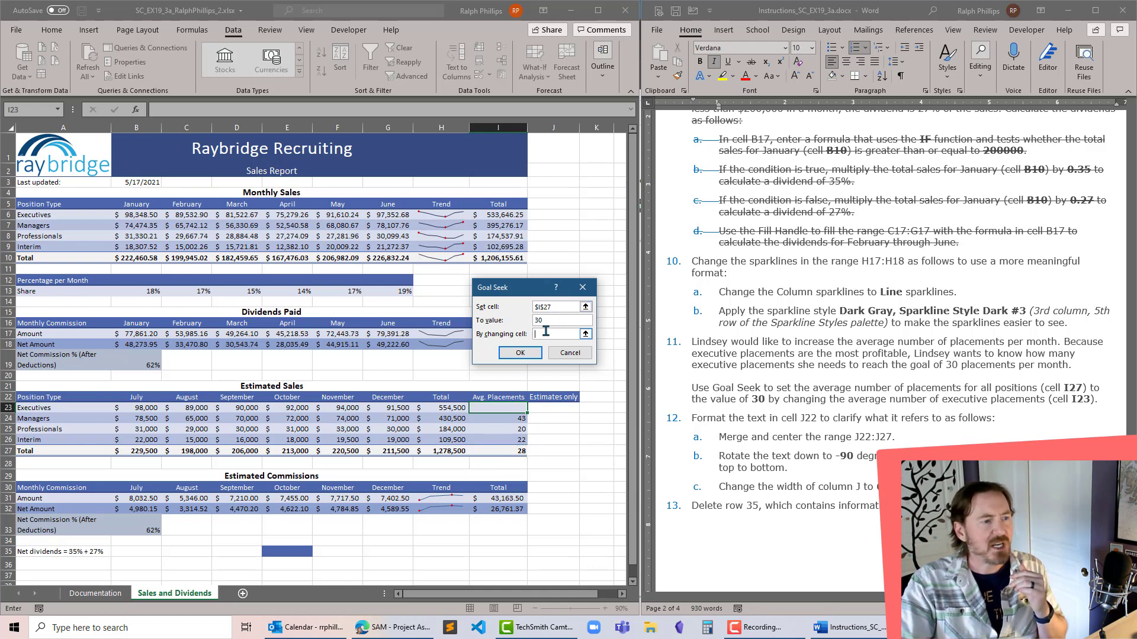
{"action": "left_click", "coordinate": [496, 409]}
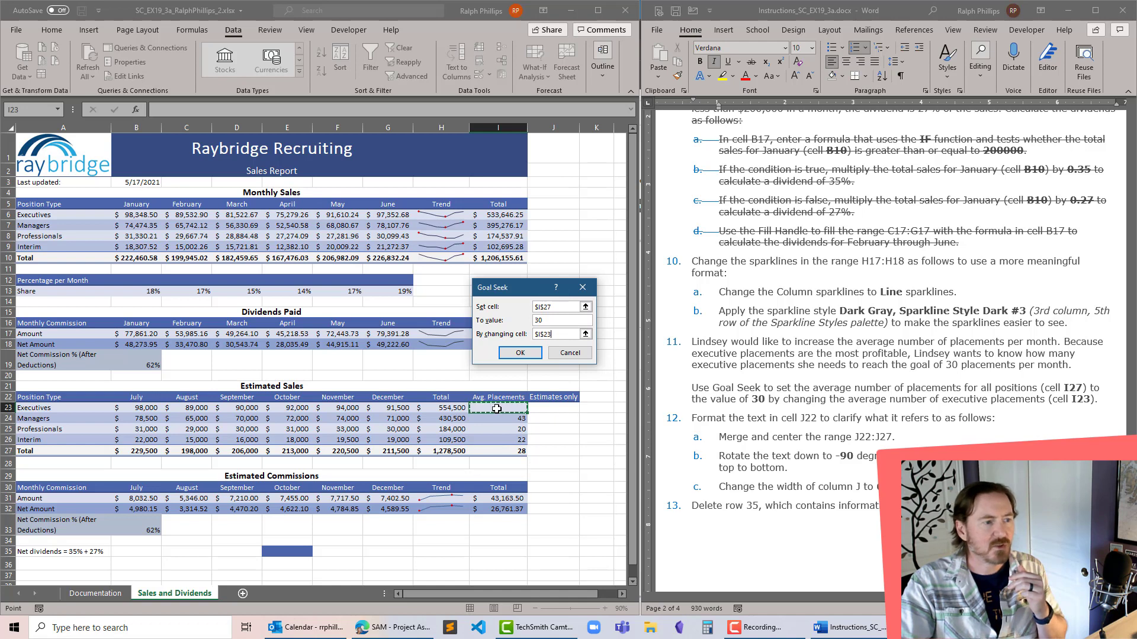
{"action": "left_click", "coordinate": [519, 353]}
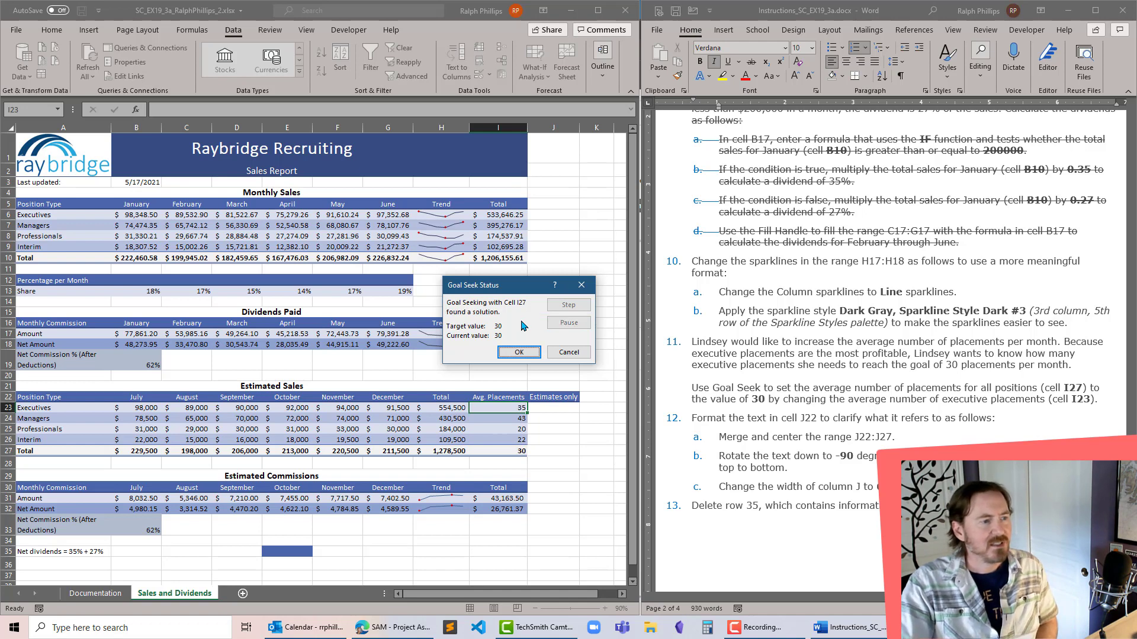
{"action": "left_click", "coordinate": [521, 354]}
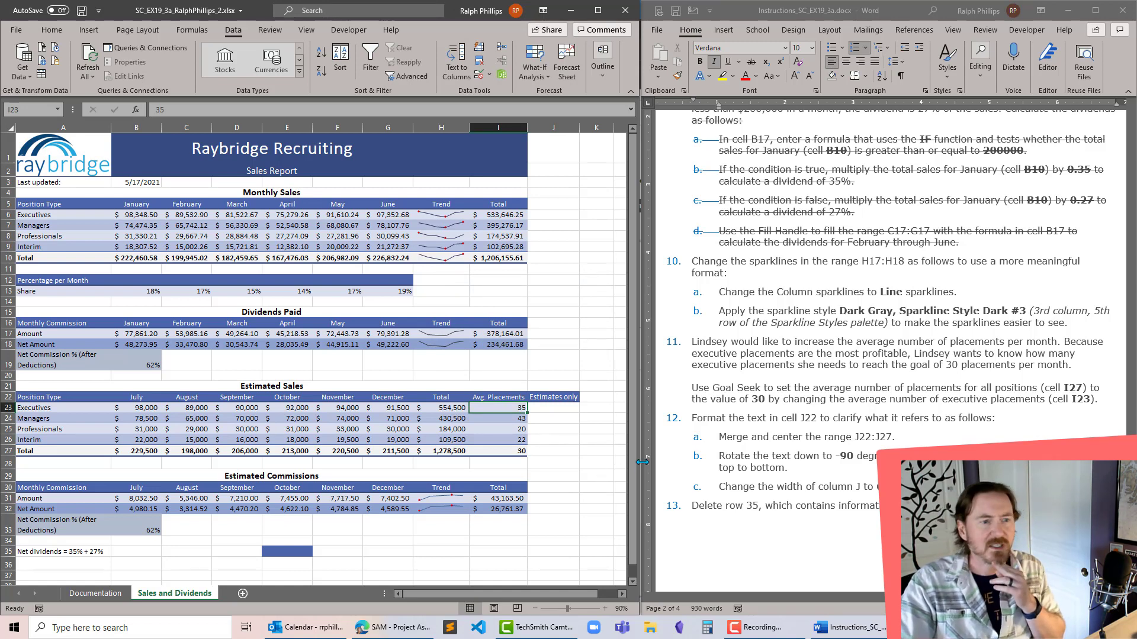
- Strike through completed steps 10 and 11 in the Word instruction document
{"action": "left_click", "coordinate": [761, 290]}
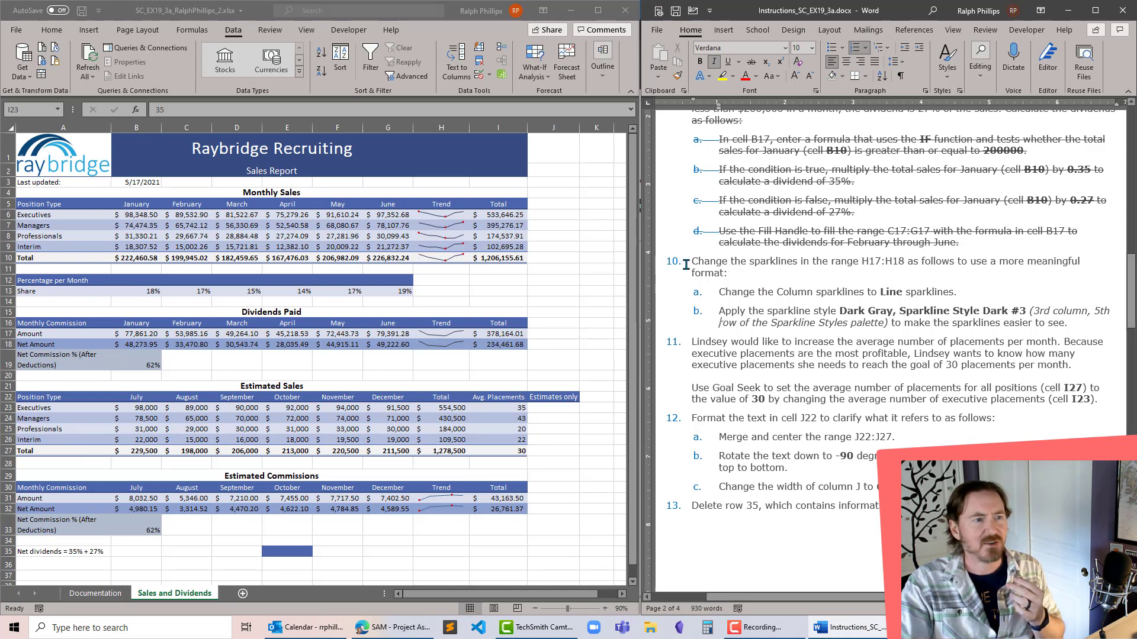
{"action": "left_click_drag", "start_coordinate": [690, 262], "coordinate": [1105, 402]}
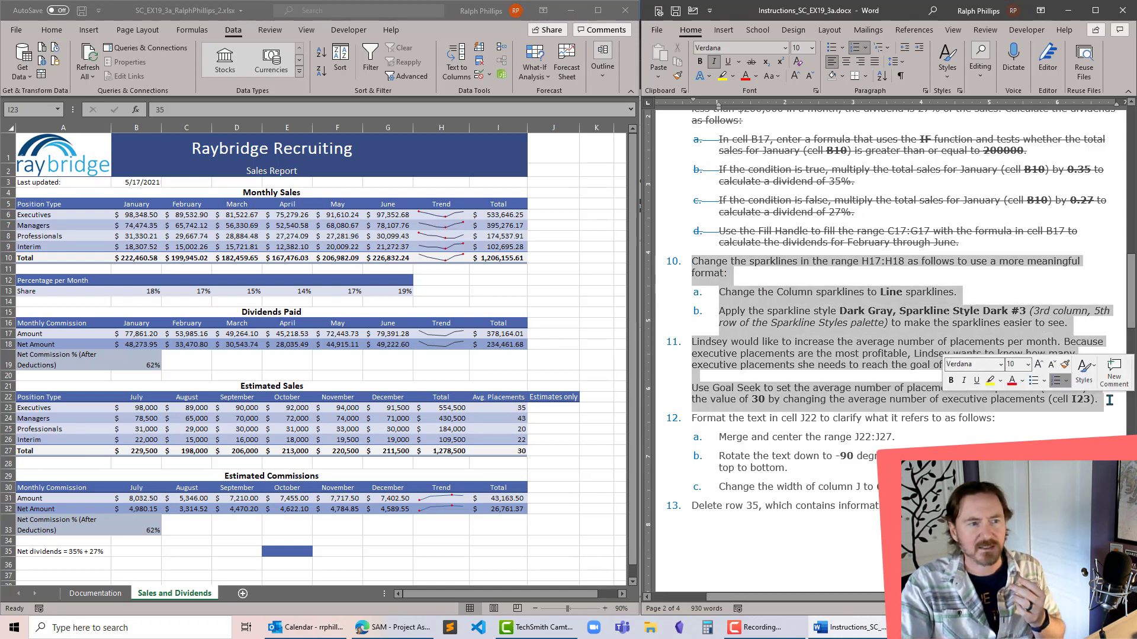
{"action": "left_click", "coordinate": [750, 62]}
{"action": "left_click", "coordinate": [821, 323]}
{"action": "scroll", "coordinate": [821, 314], "scroll_direction": "down", "scroll_amount": 5}
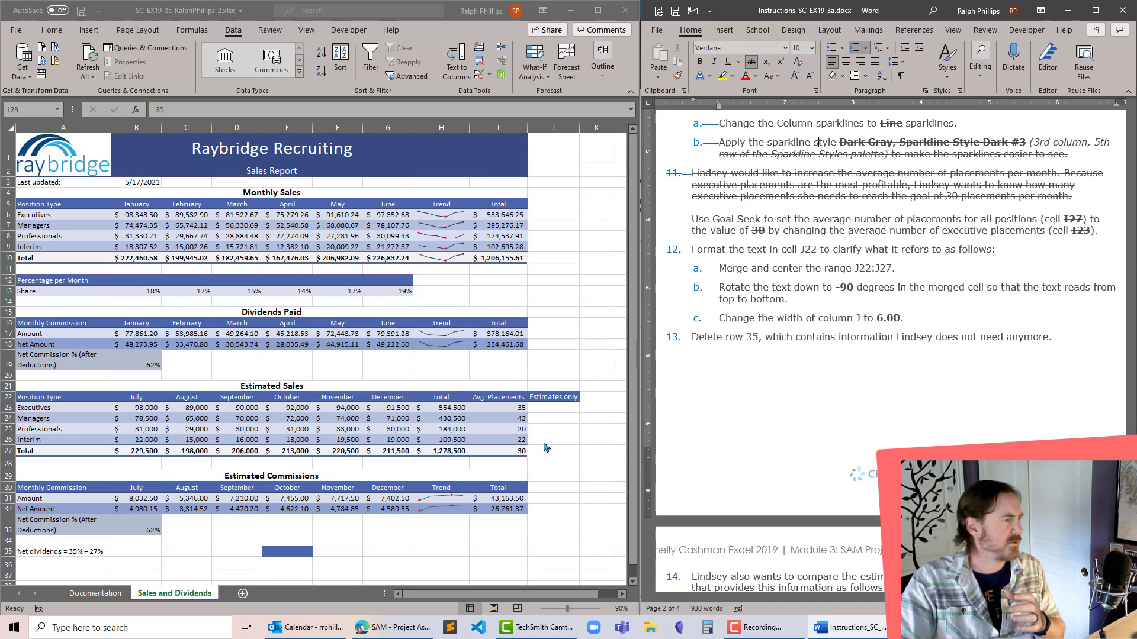
- Following project step 12a, merge and center the range J22:J27 in the Excel sales report
{"action": "left_click", "coordinate": [547, 397]}
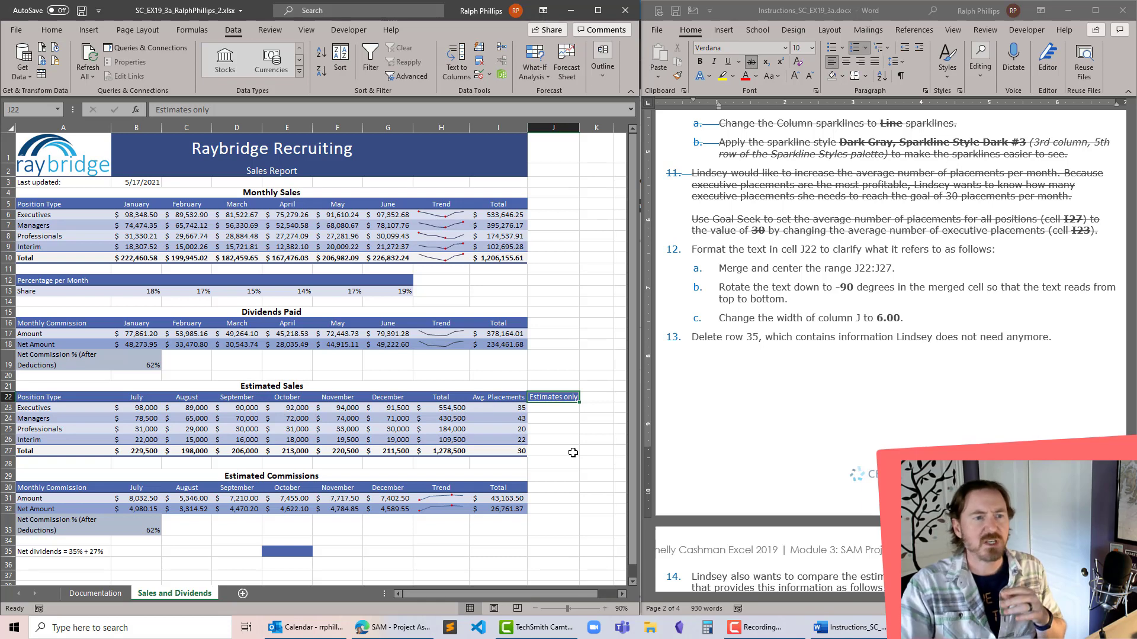
{"action": "left_click", "coordinate": [572, 452]}
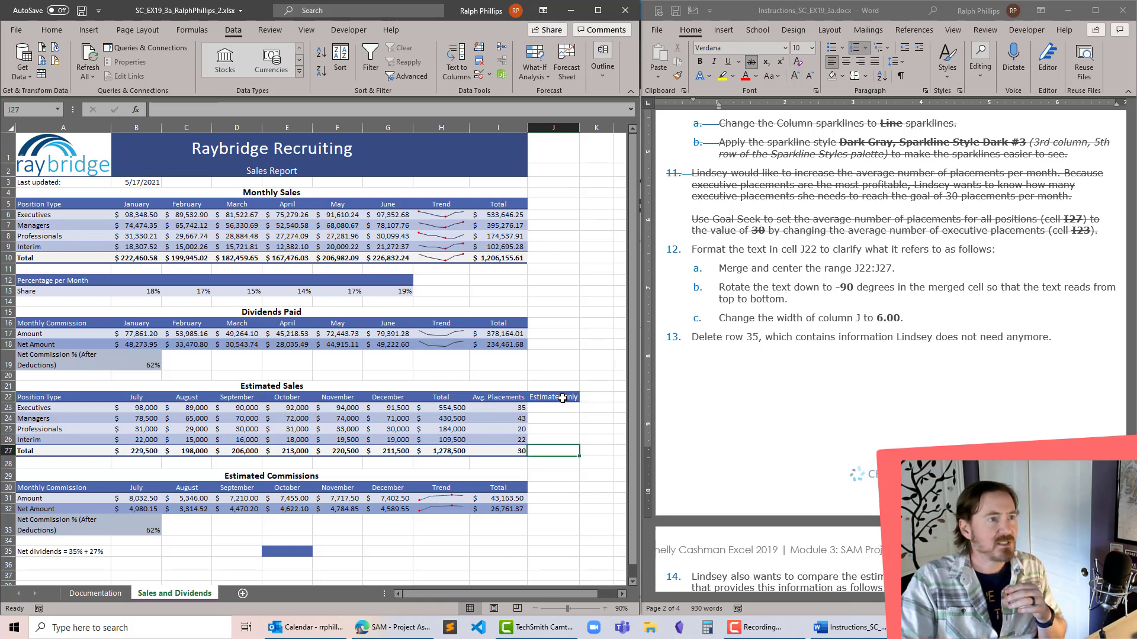
{"action": "left_click_drag", "start_coordinate": [561, 397], "coordinate": [560, 451]}
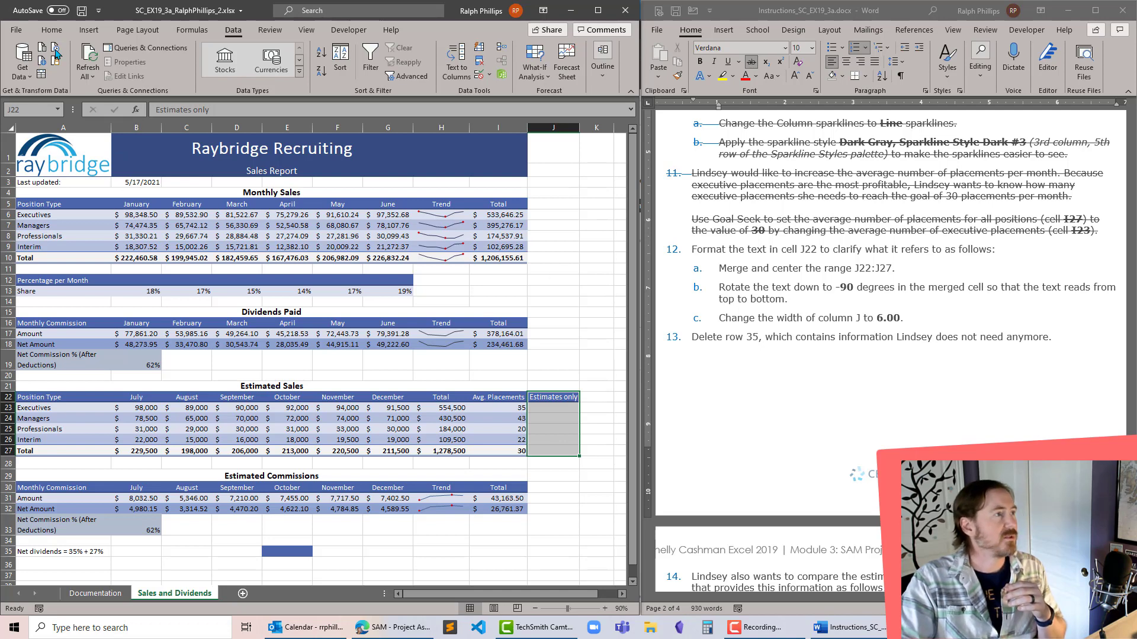
{"action": "left_click", "coordinate": [52, 32]}
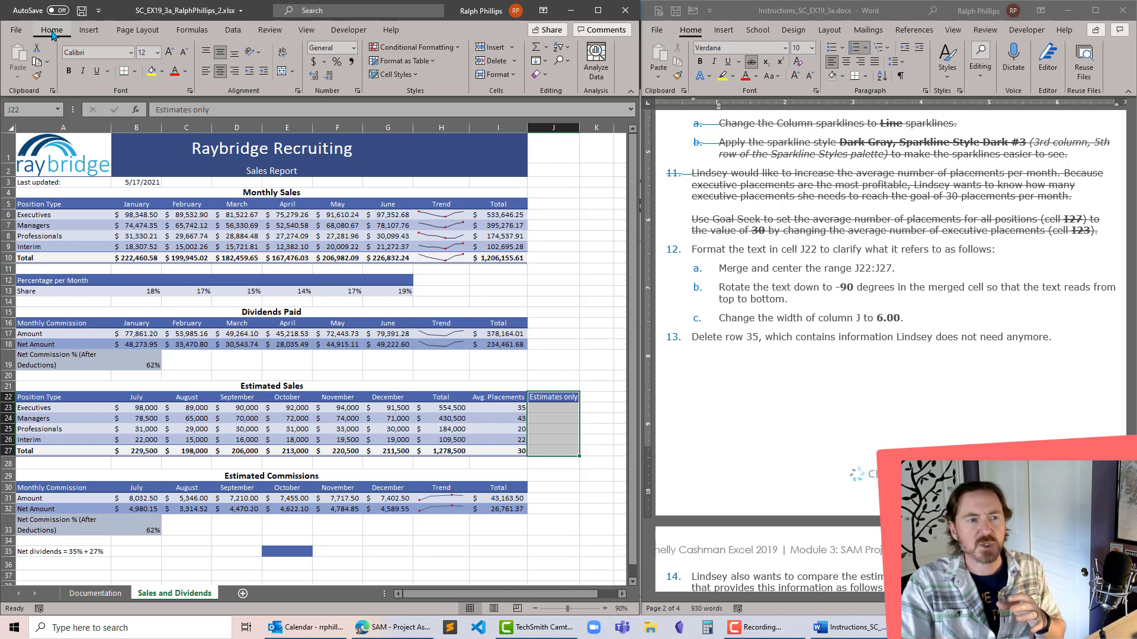
{"action": "left_click", "coordinate": [293, 74]}
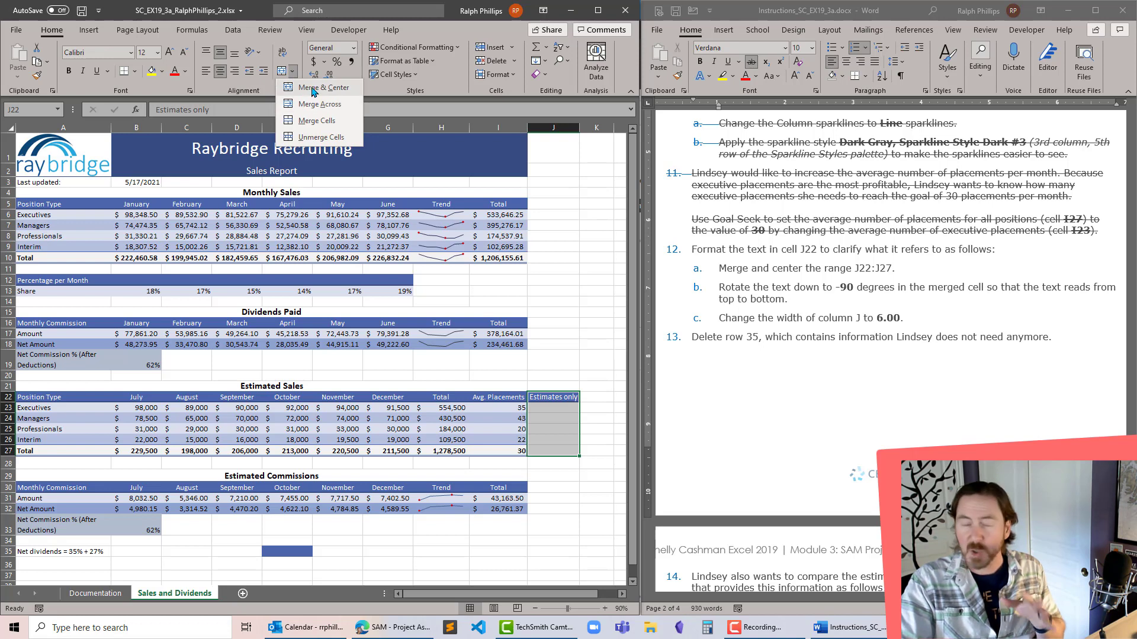
{"action": "left_click", "coordinate": [314, 89]}
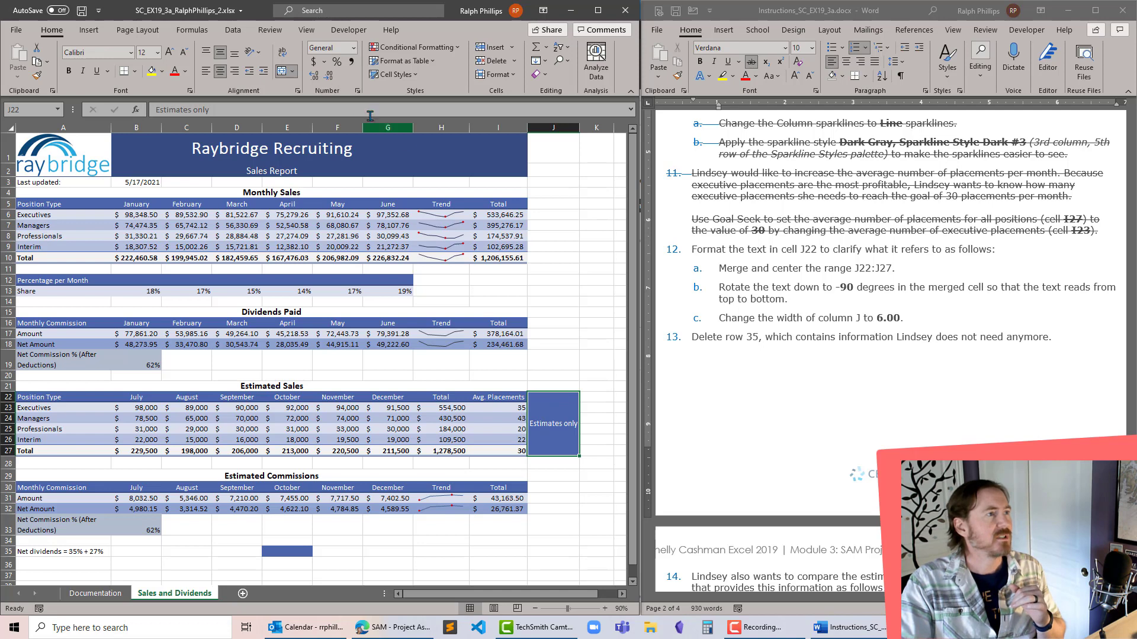
- Following project step 12b, rotate the text in the merged cell J22 to -90 degrees
{"action": "left_click", "coordinate": [260, 55]}
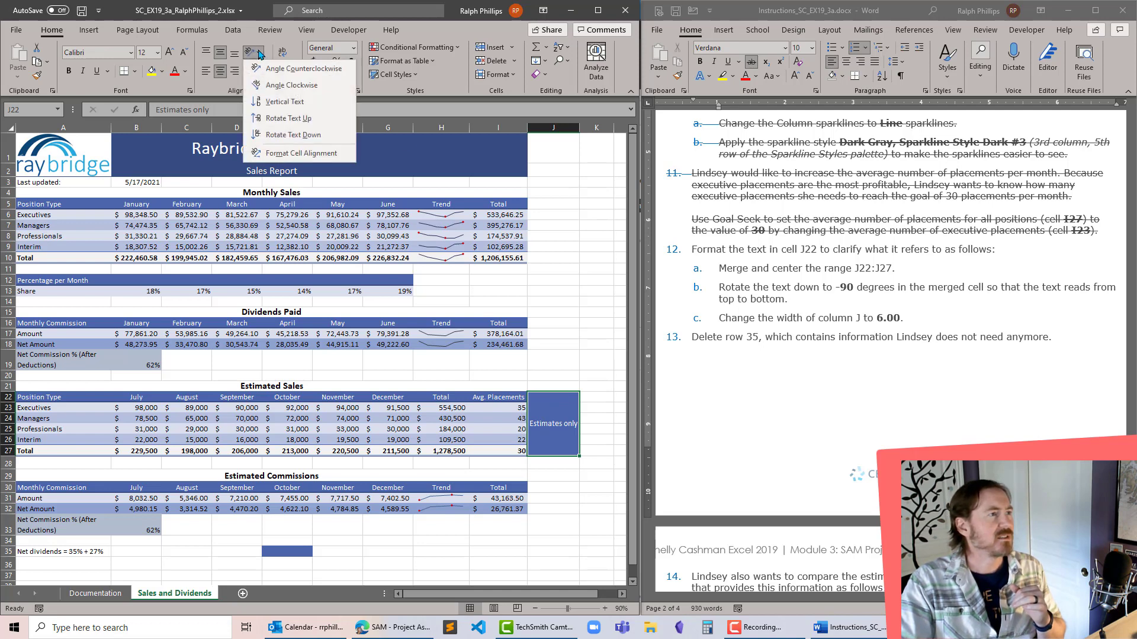
{"action": "left_click", "coordinate": [285, 154]}
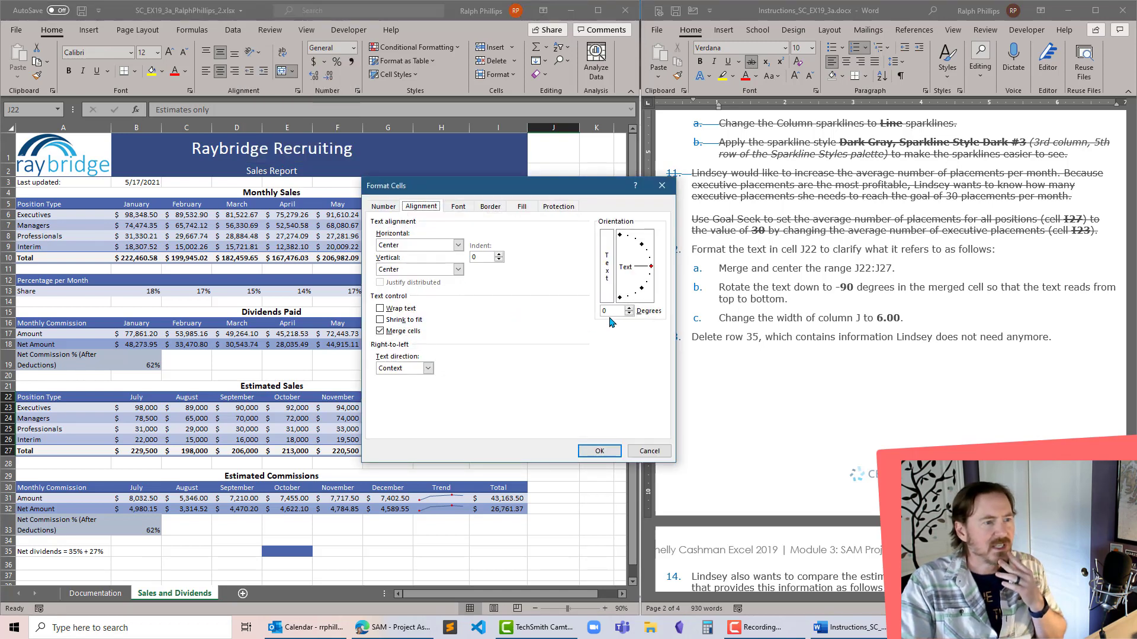
{"action": "left_click", "coordinate": [617, 311]}
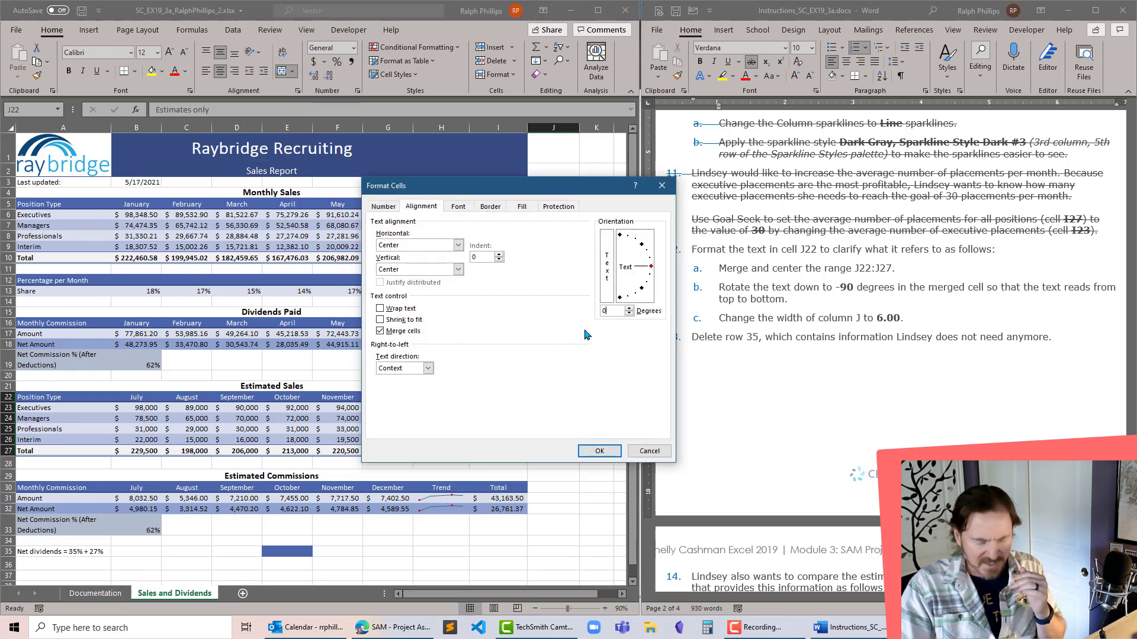
{"action": "type", "text": "-90"}
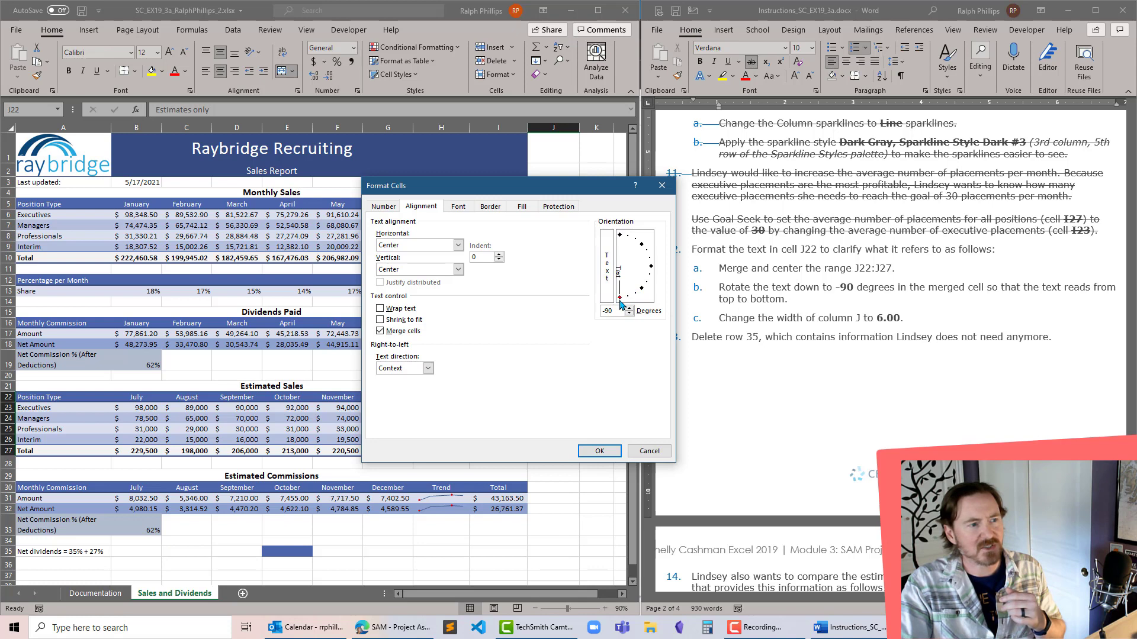
{"action": "left_click_drag", "start_coordinate": [620, 302], "coordinate": [599, 311]}
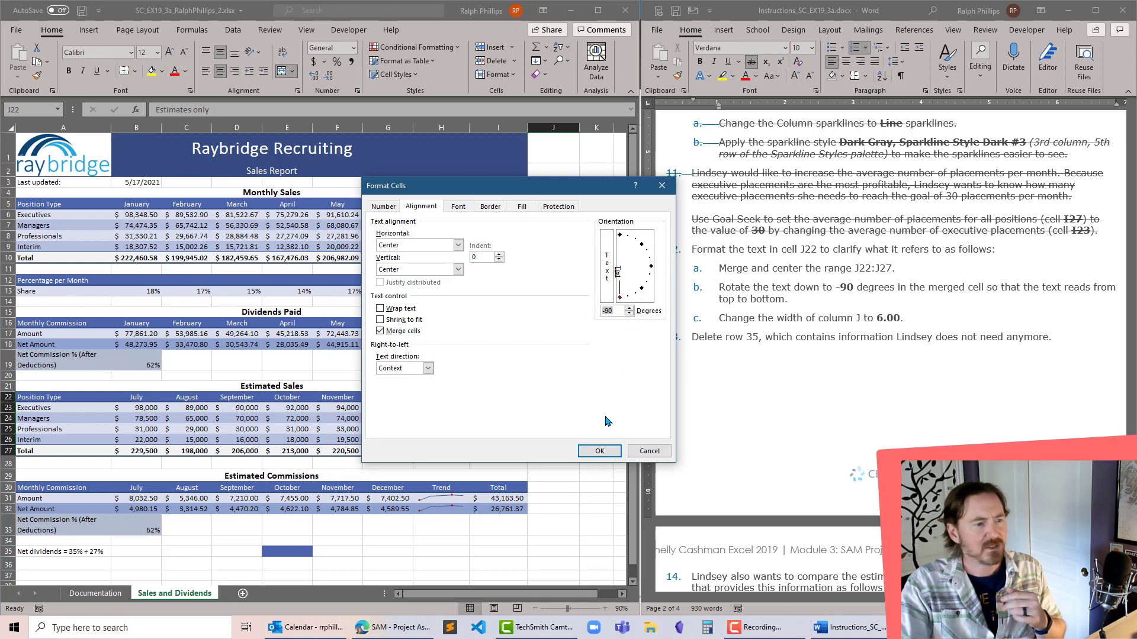
{"action": "left_click", "coordinate": [599, 451]}
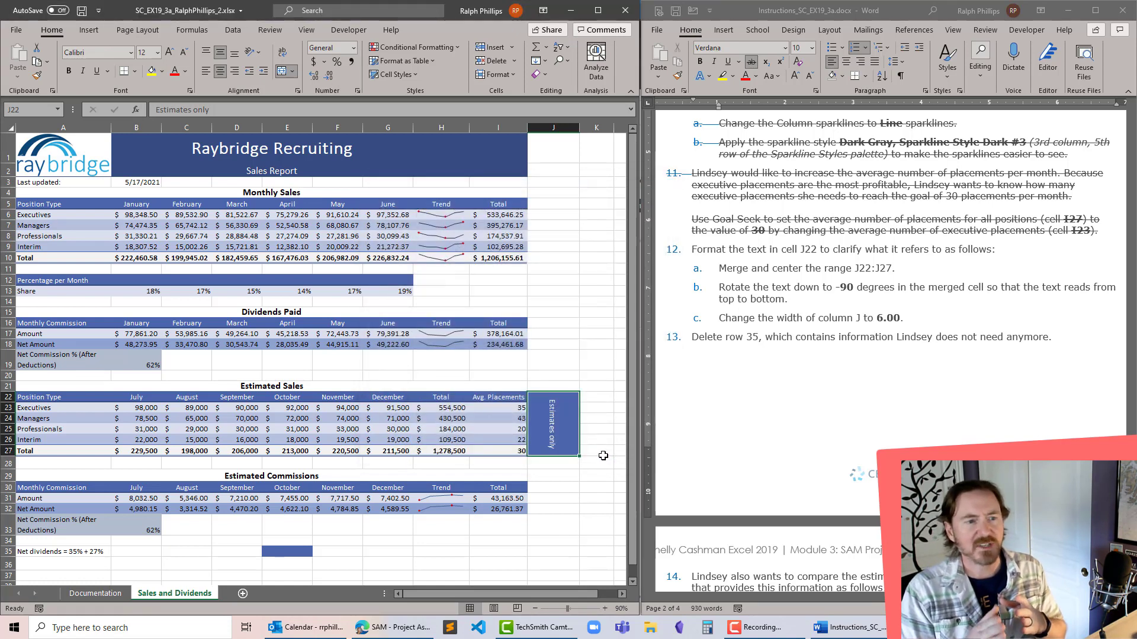
- Following project step 12c, set the width of column J to 6
{"action": "left_click", "coordinate": [550, 129]}
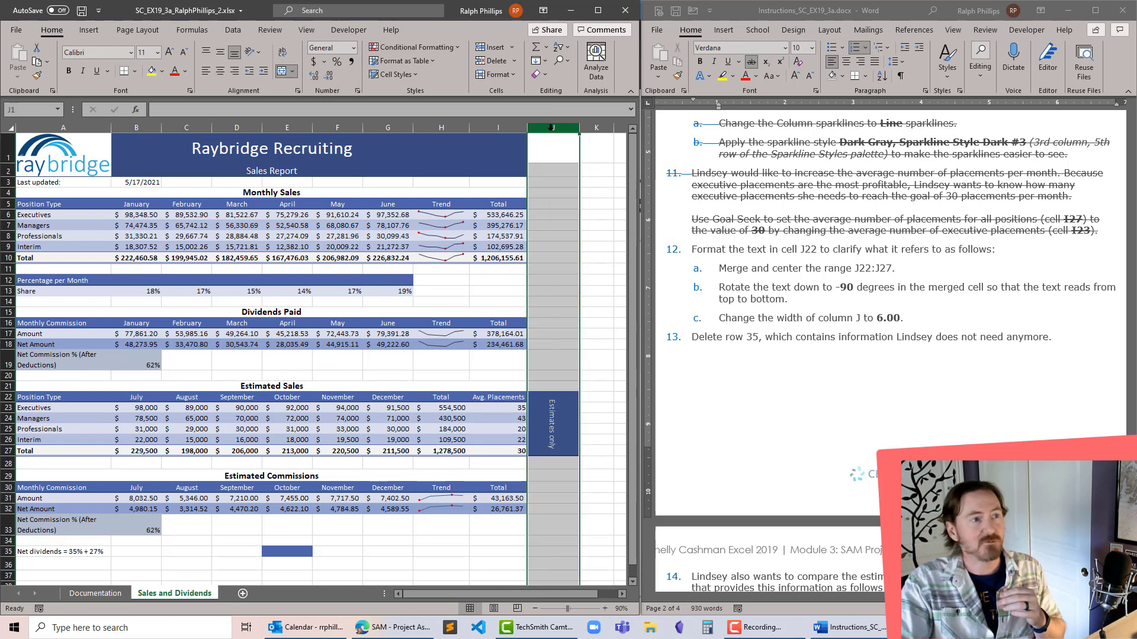
{"action": "right_click", "coordinate": [550, 130]}
{"action": "left_click", "coordinate": [598, 297]}
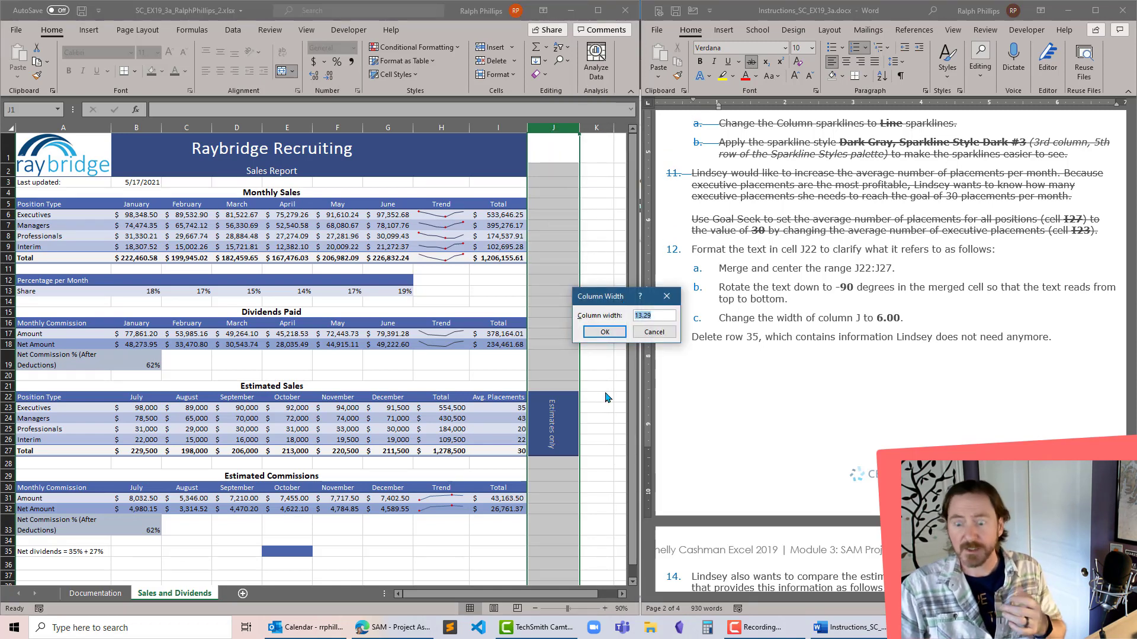
{"action": "type", "text": "6"}
{"action": "key", "text": "Return"}
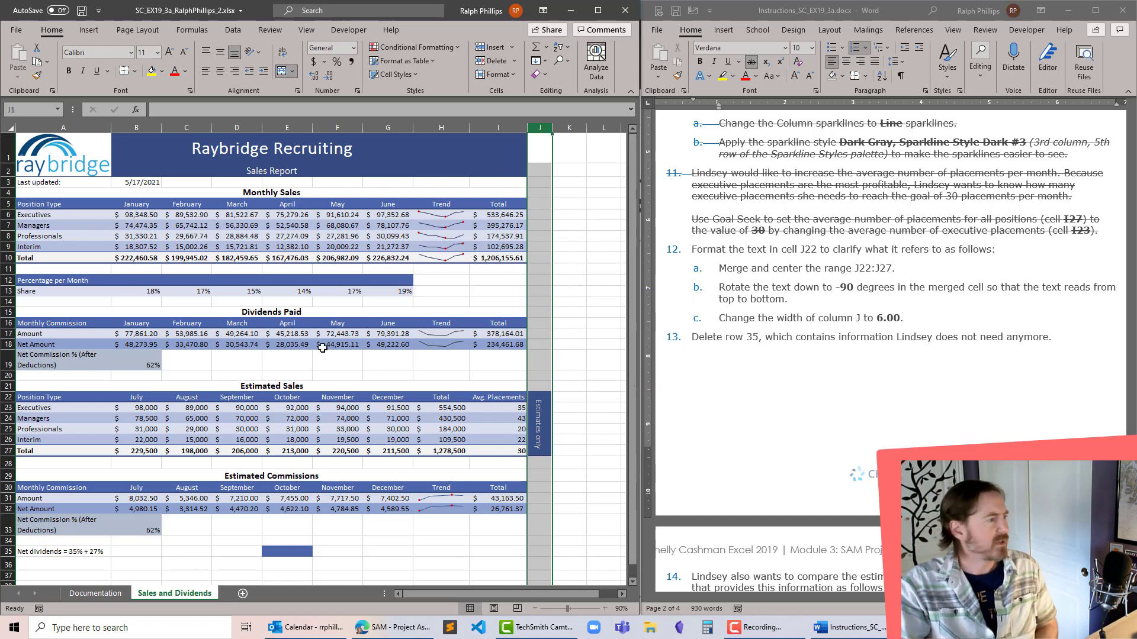
- Following project step 13, delete row 35 with the net dividends note from the Sales and Dividends sheet
{"action": "scroll", "coordinate": [138, 467], "scroll_direction": "down", "scroll_amount": 5}
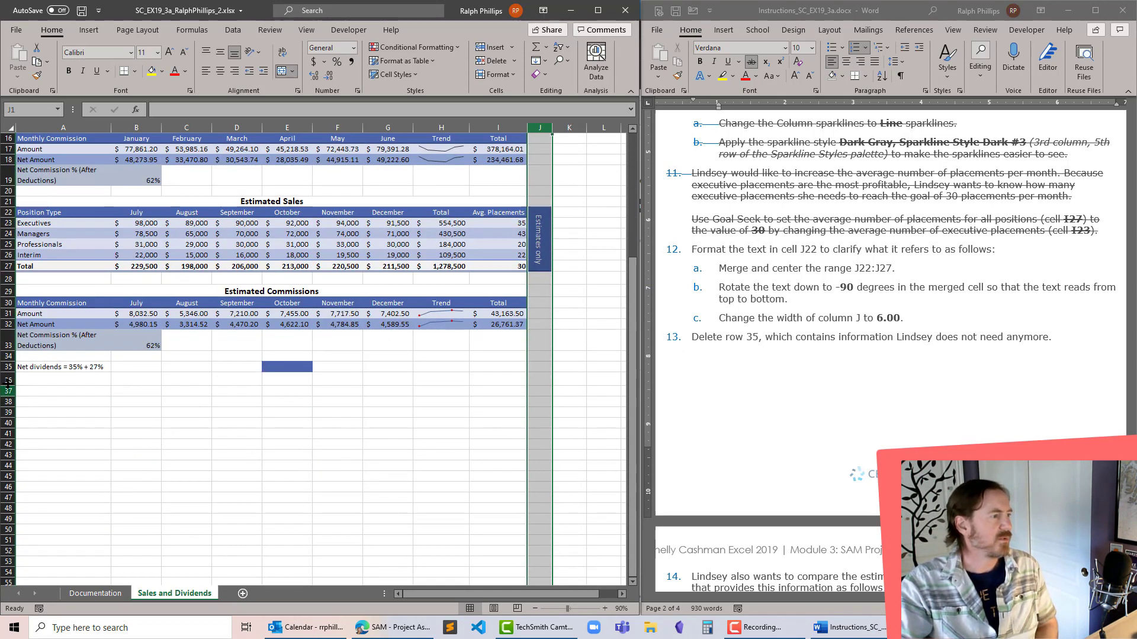
{"action": "left_click", "coordinate": [7, 367]}
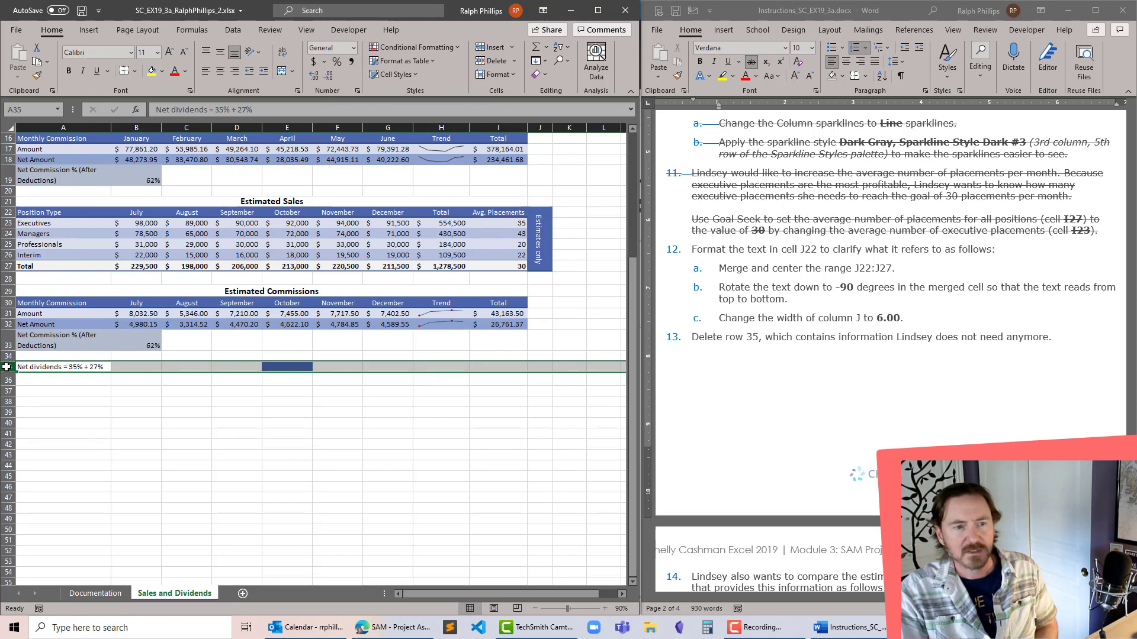
{"action": "right_click", "coordinate": [7, 367]}
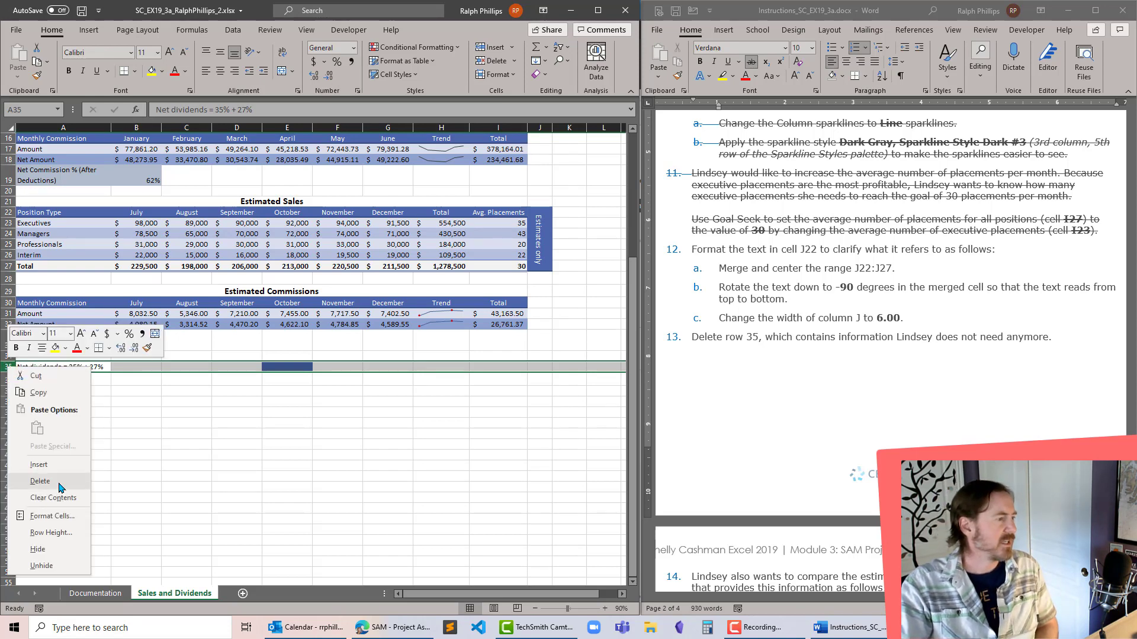
{"action": "left_click", "coordinate": [36, 482]}
{"action": "left_click", "coordinate": [547, 292]}
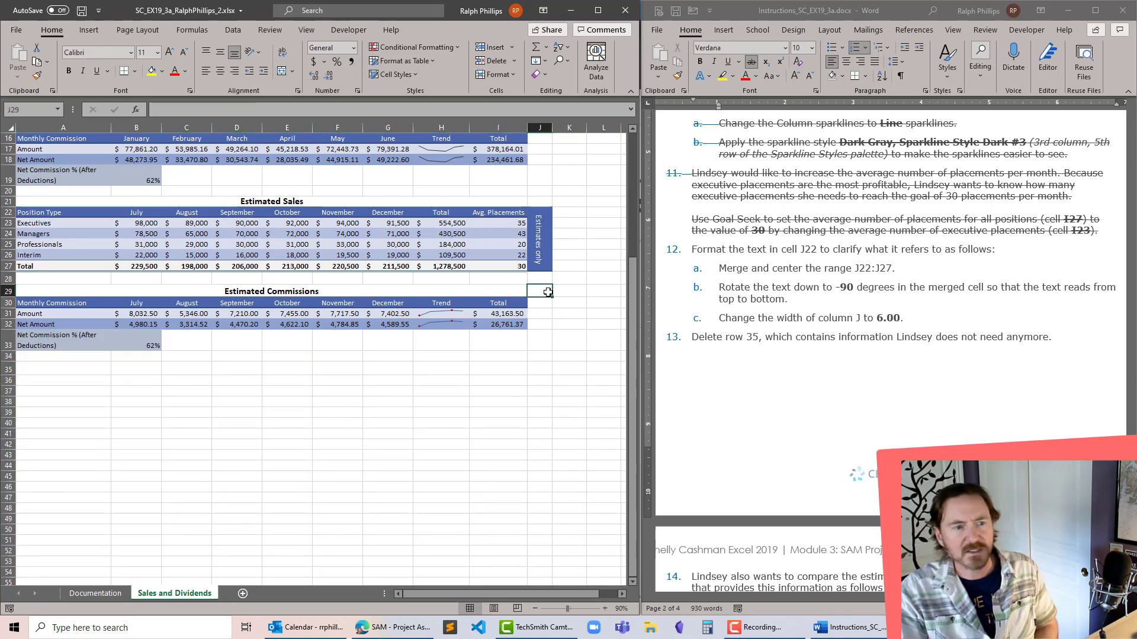
- Strike through completed steps 12 and 13 in the Word instruction document
{"action": "left_click", "coordinate": [847, 300]}
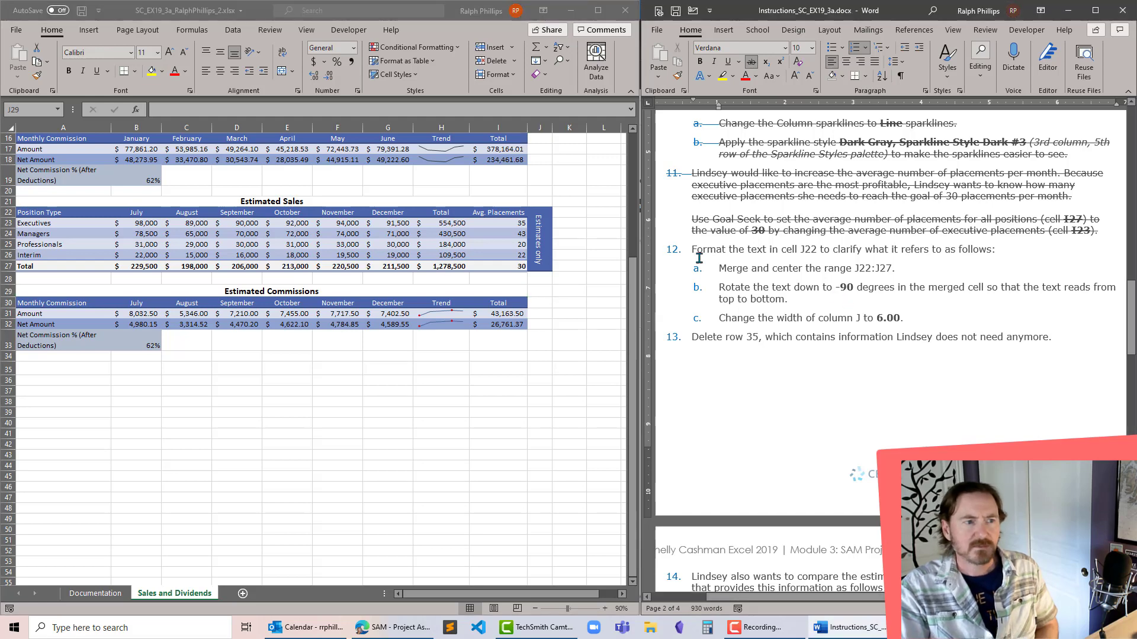
{"action": "left_click_drag", "start_coordinate": [692, 250], "coordinate": [1051, 340]}
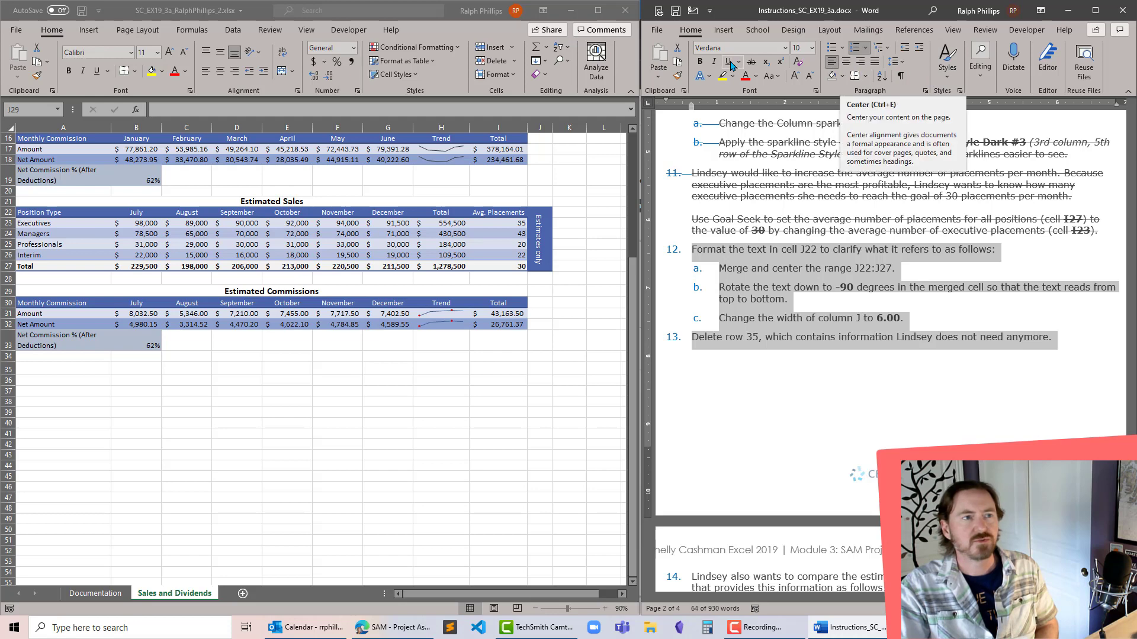
{"action": "left_click", "coordinate": [751, 62]}
- Following project step 14a, insert a Clustered Column chart in Excel based on the nonadjacent ranges A22:B26 and G22:G26
{"action": "scroll", "coordinate": [857, 365], "scroll_direction": "down", "scroll_amount": 10}
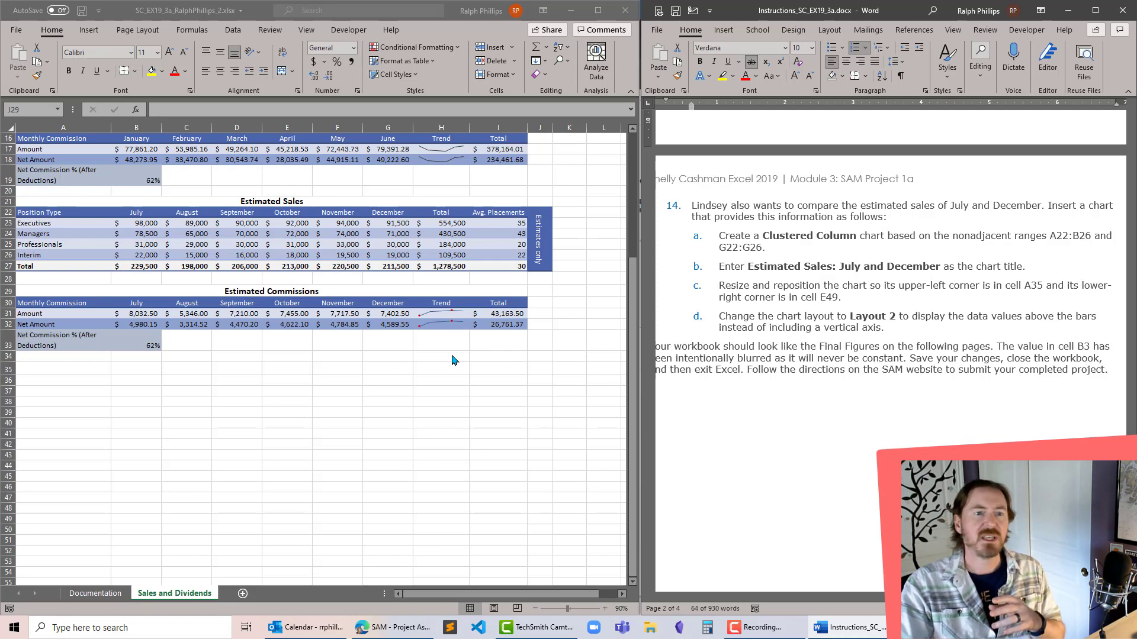
{"action": "scroll", "coordinate": [453, 360], "scroll_direction": "up", "scroll_amount": 1}
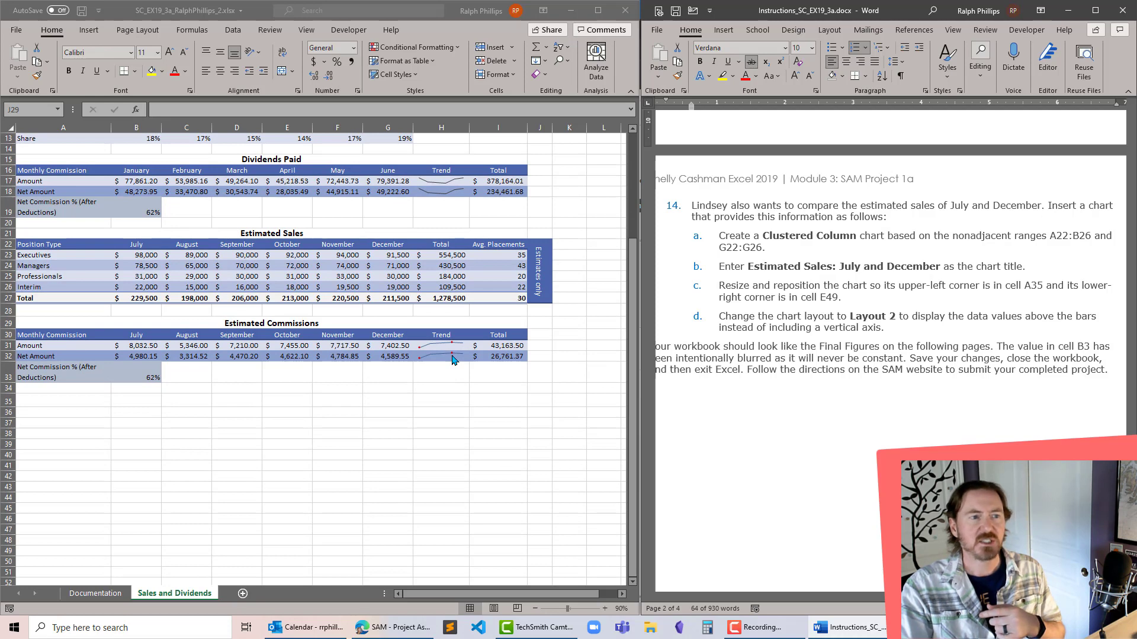
{"action": "scroll", "coordinate": [453, 360], "scroll_direction": "up", "scroll_amount": 4}
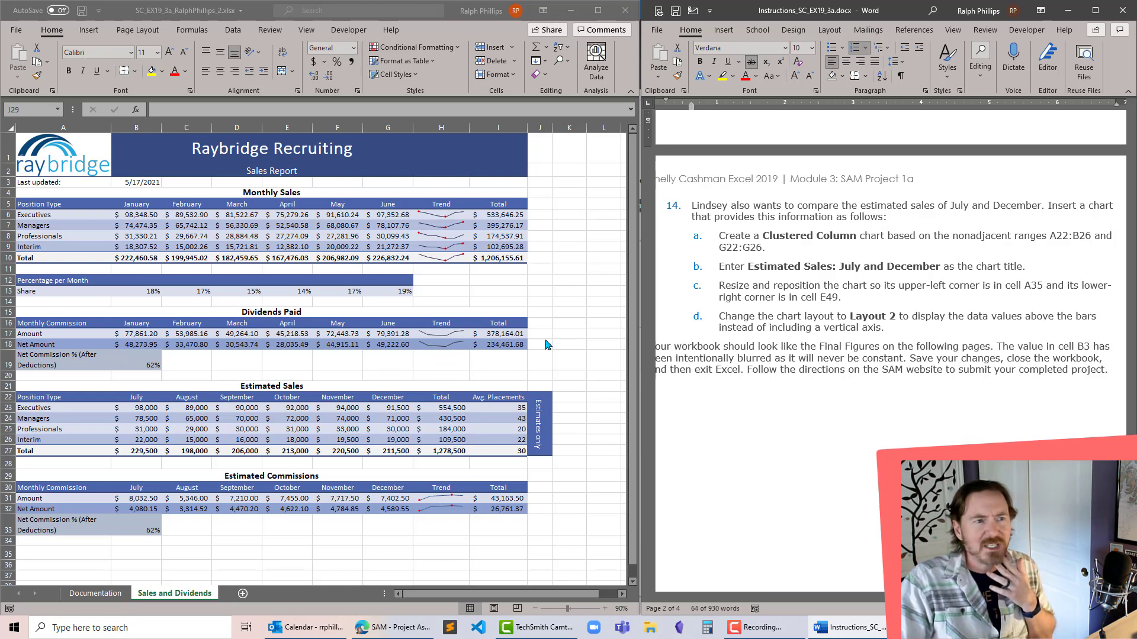
{"action": "left_click", "coordinate": [375, 329]}
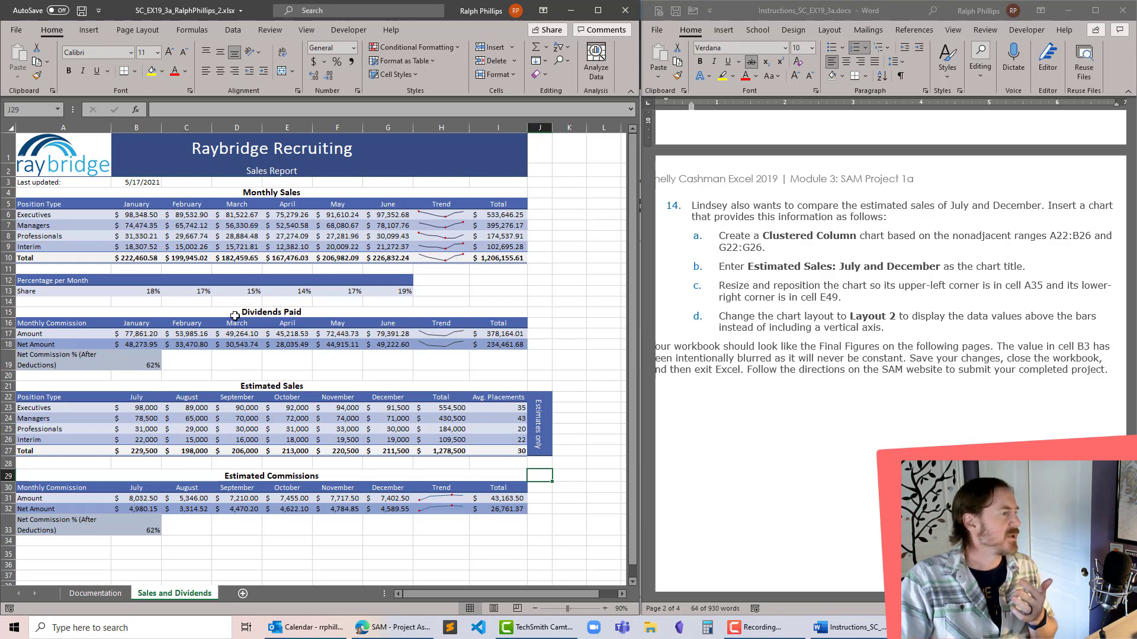
{"action": "left_click_drag", "start_coordinate": [51, 398], "coordinate": [122, 397]}
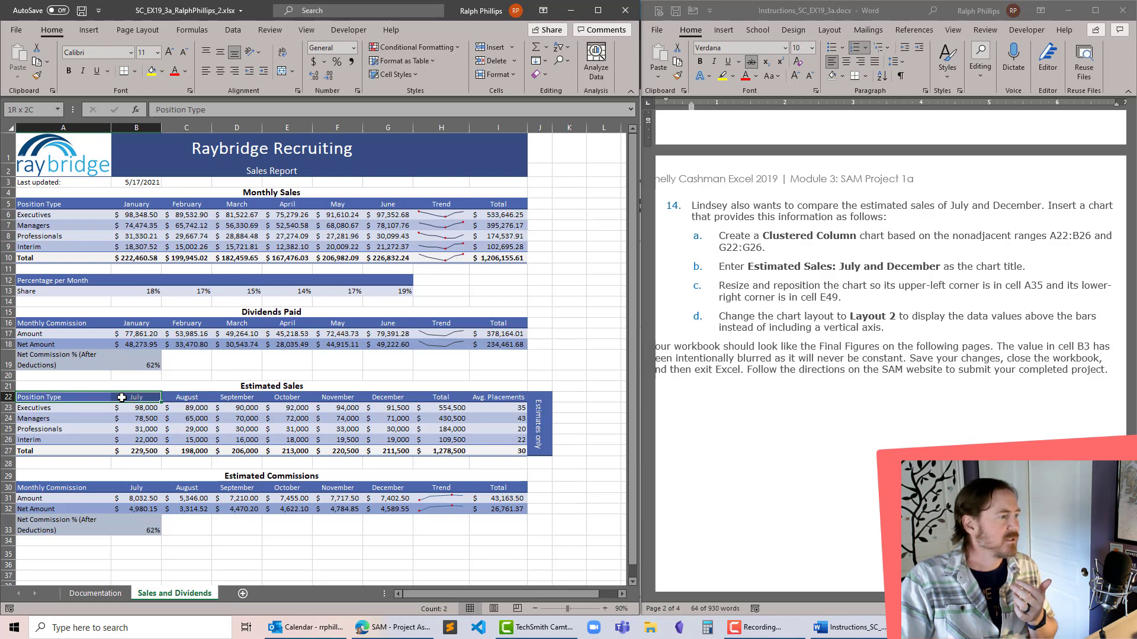
{"action": "left_click_drag", "start_coordinate": [122, 398], "coordinate": [131, 438]}
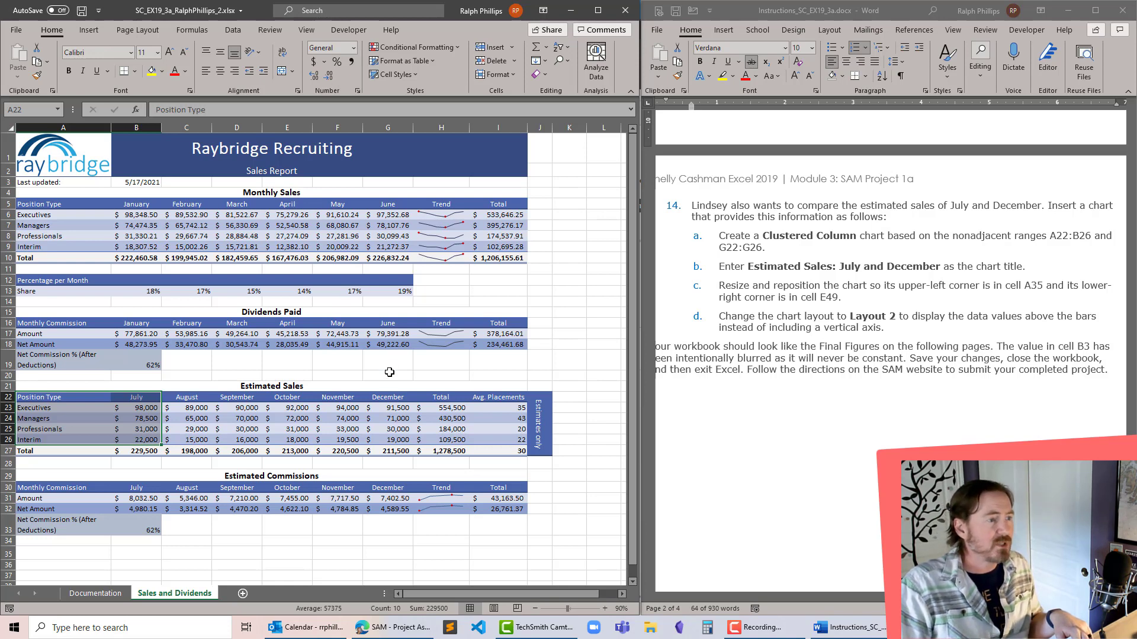
{"action": "left_click_drag", "start_coordinate": [400, 400], "coordinate": [395, 442]}
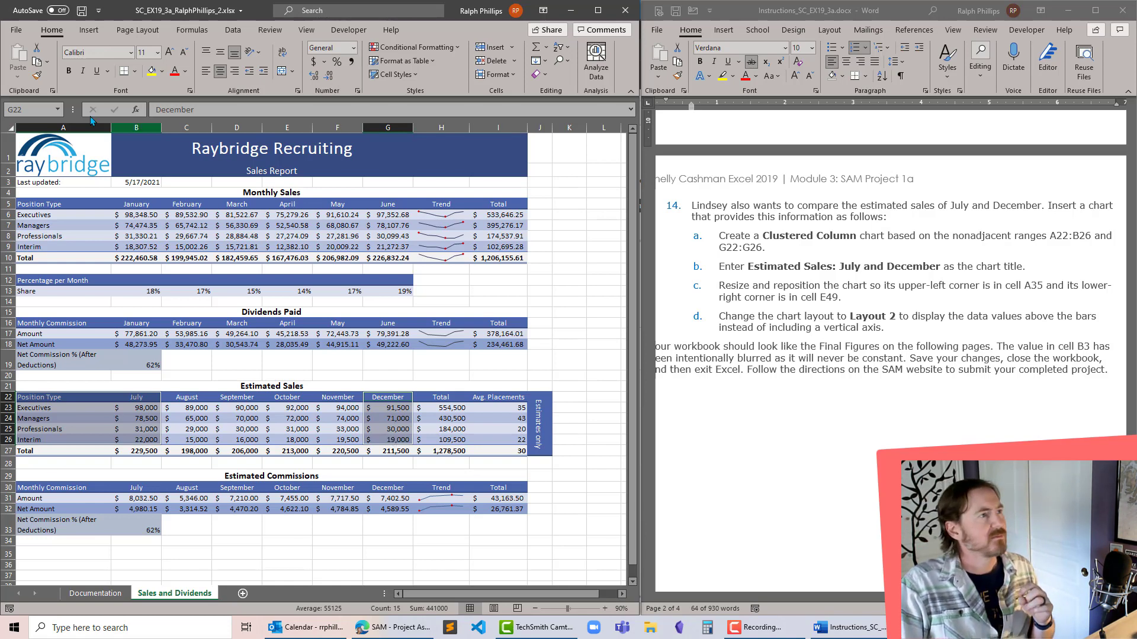
{"action": "left_click", "coordinate": [87, 31]}
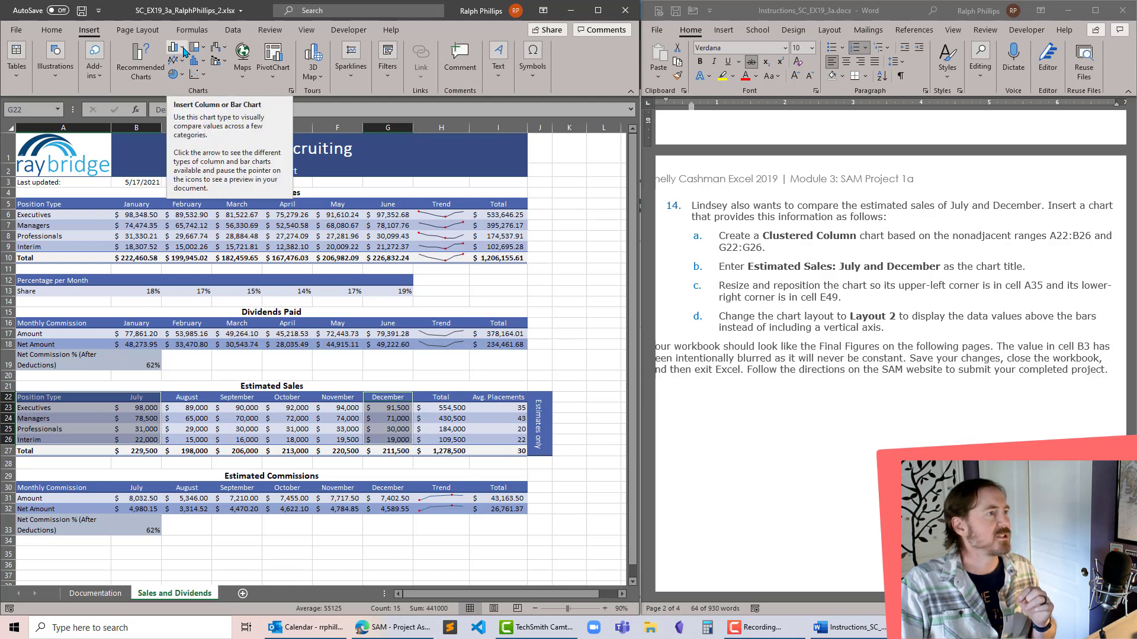
{"action": "left_click", "coordinate": [183, 49]}
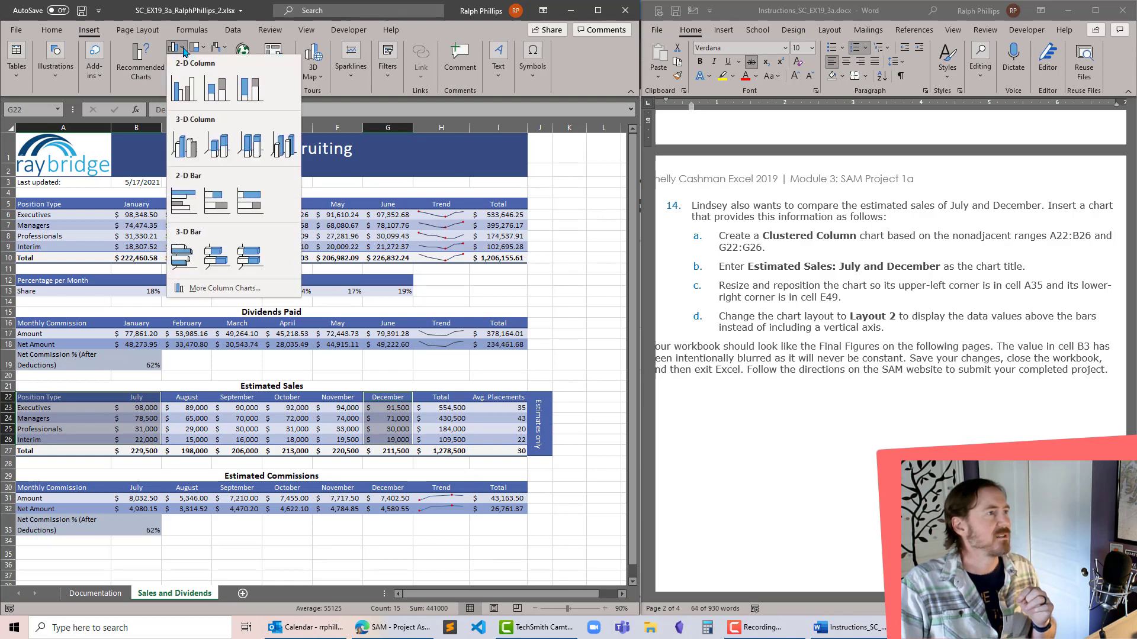
{"action": "left_click", "coordinate": [183, 94]}
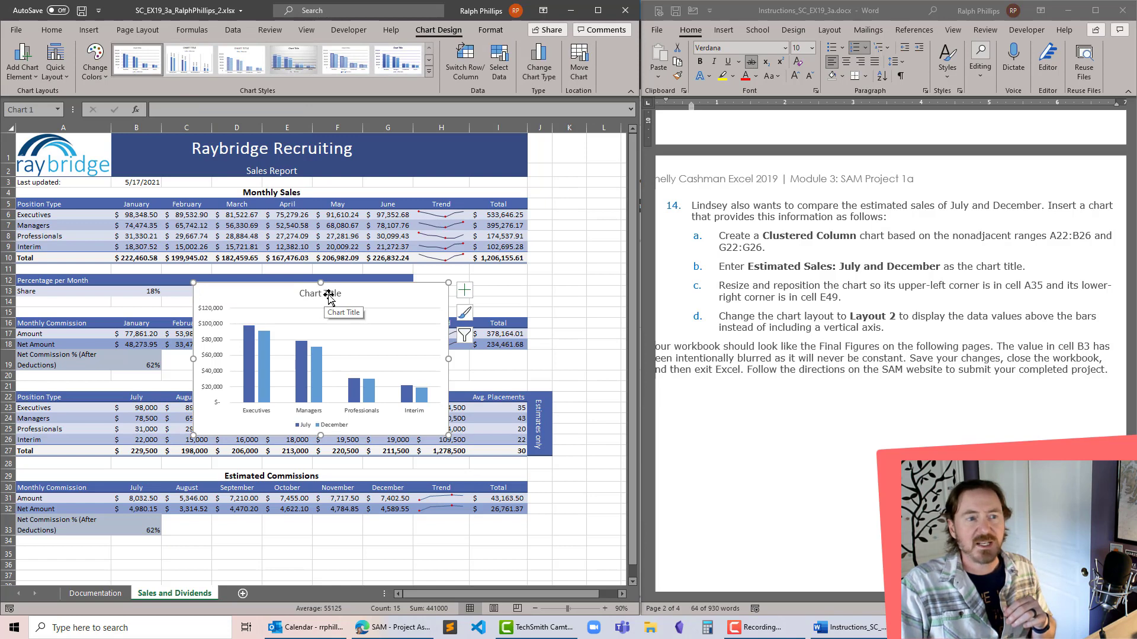
- Replace the placeholder chart title with "Estimated Sales: July and December"
{"action": "left_click", "coordinate": [322, 293]}
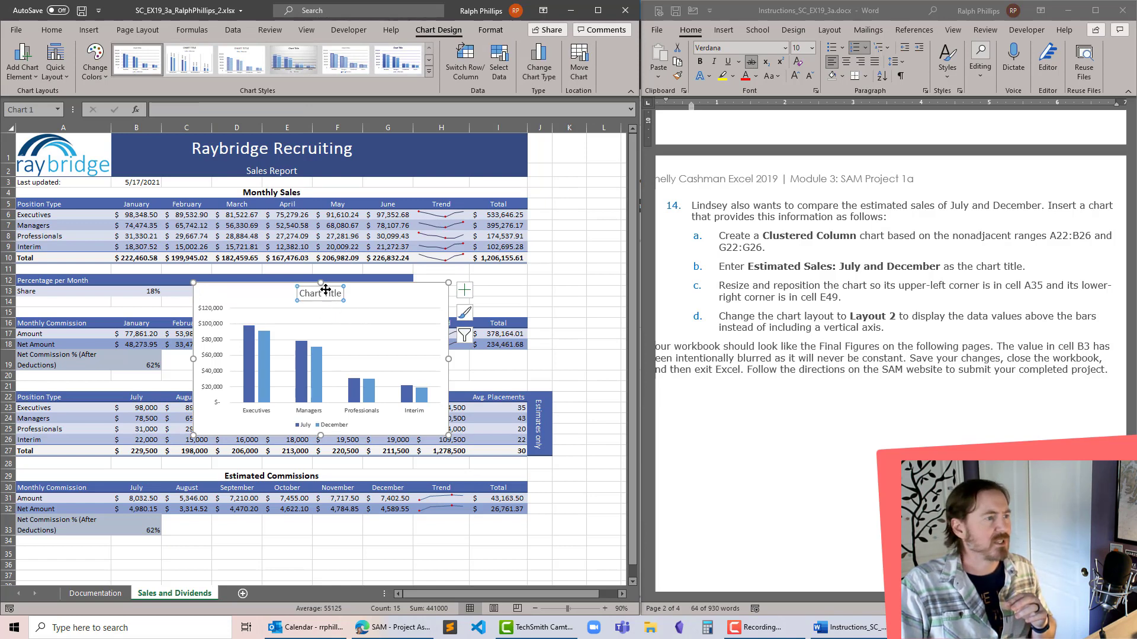
{"action": "left_click_drag", "start_coordinate": [299, 294], "coordinate": [374, 296]}
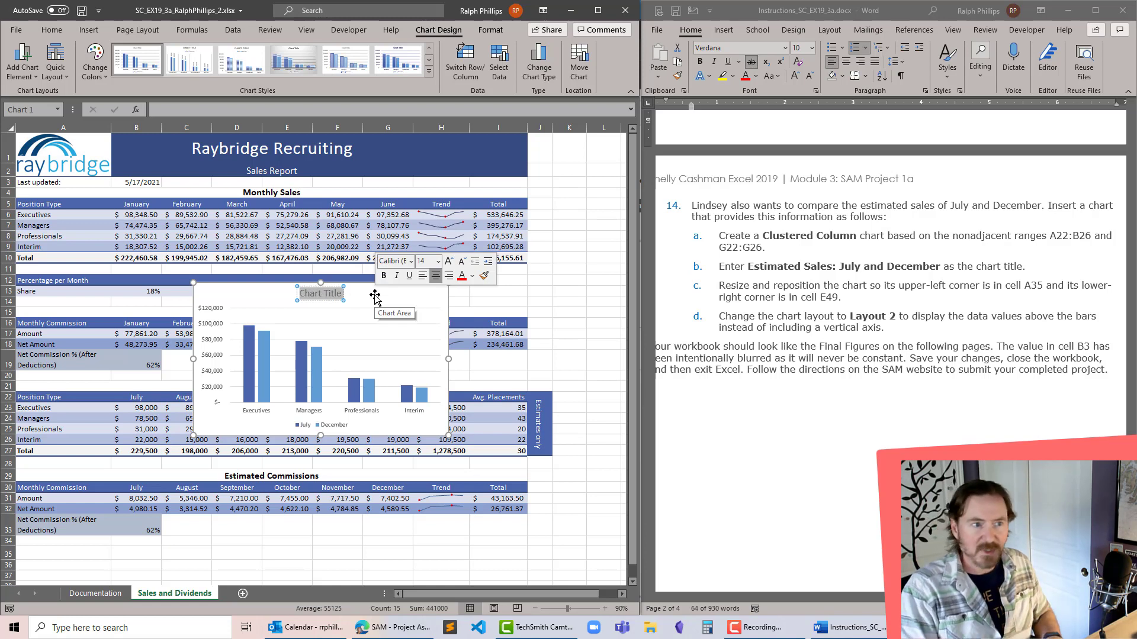
{"action": "type", "text": "Estimated"}
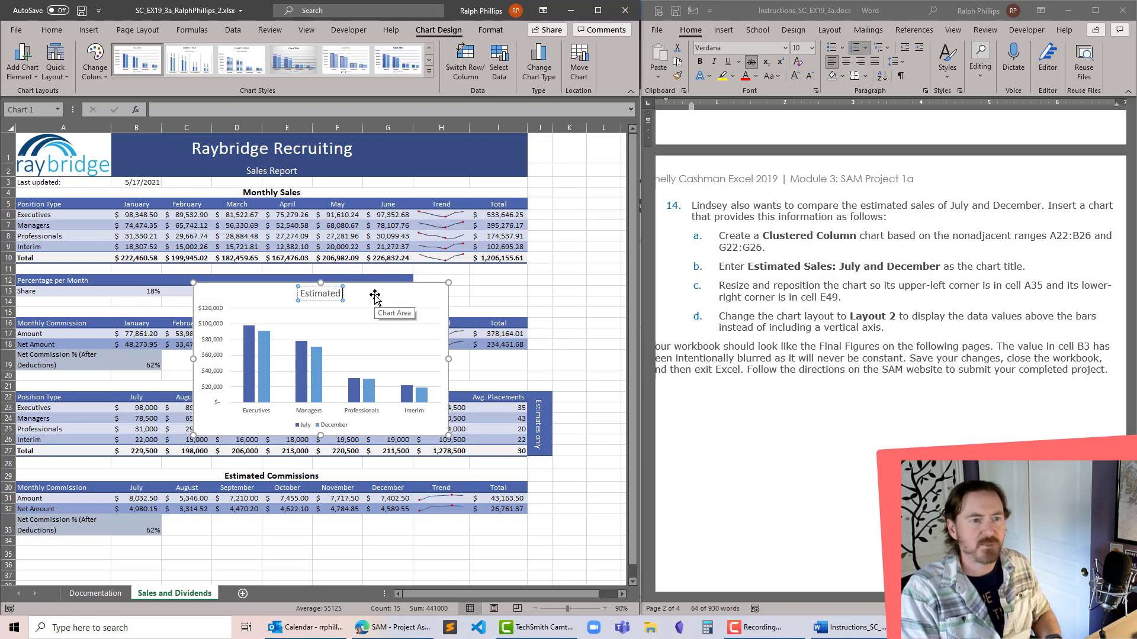
{"action": "type", "text": " Sales:"}
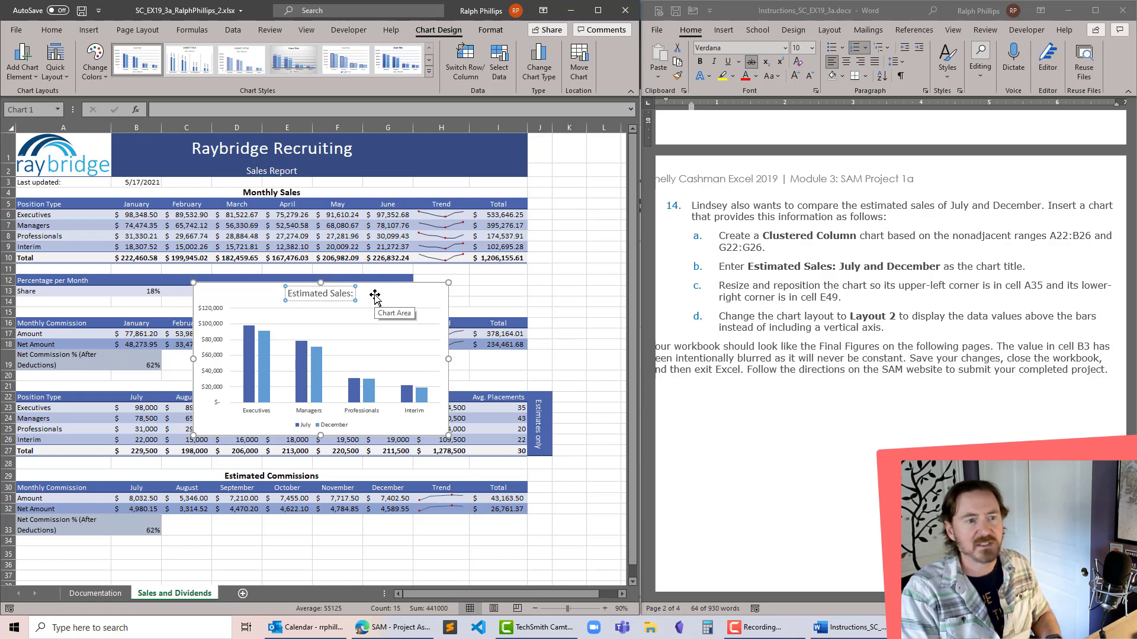
{"action": "type", "text": " July"}
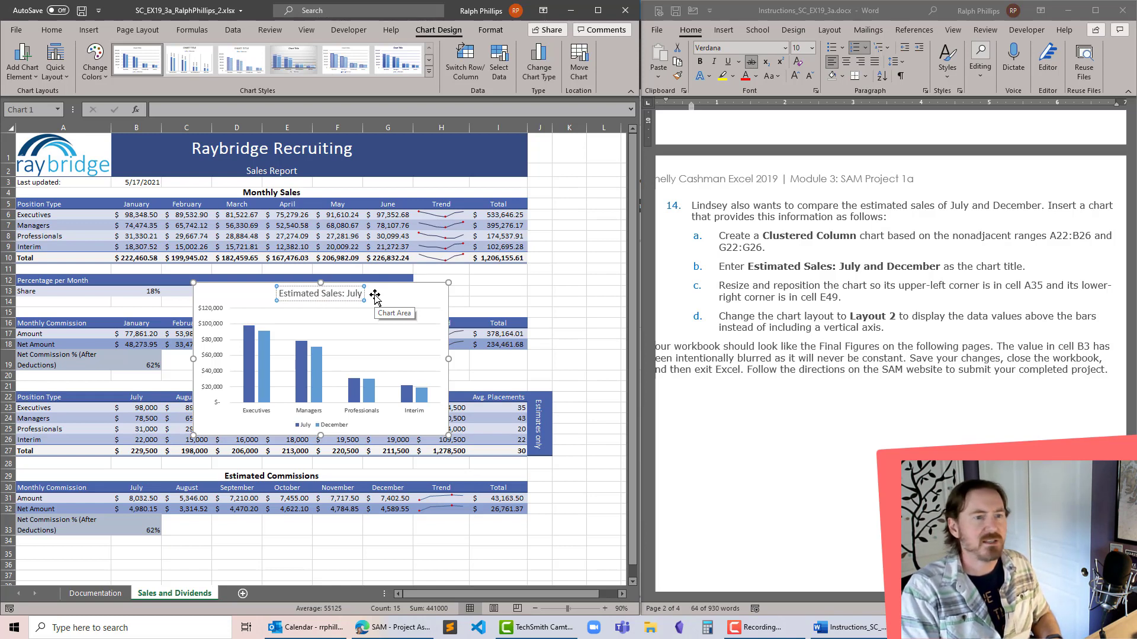
{"action": "type", "text": " and December"}
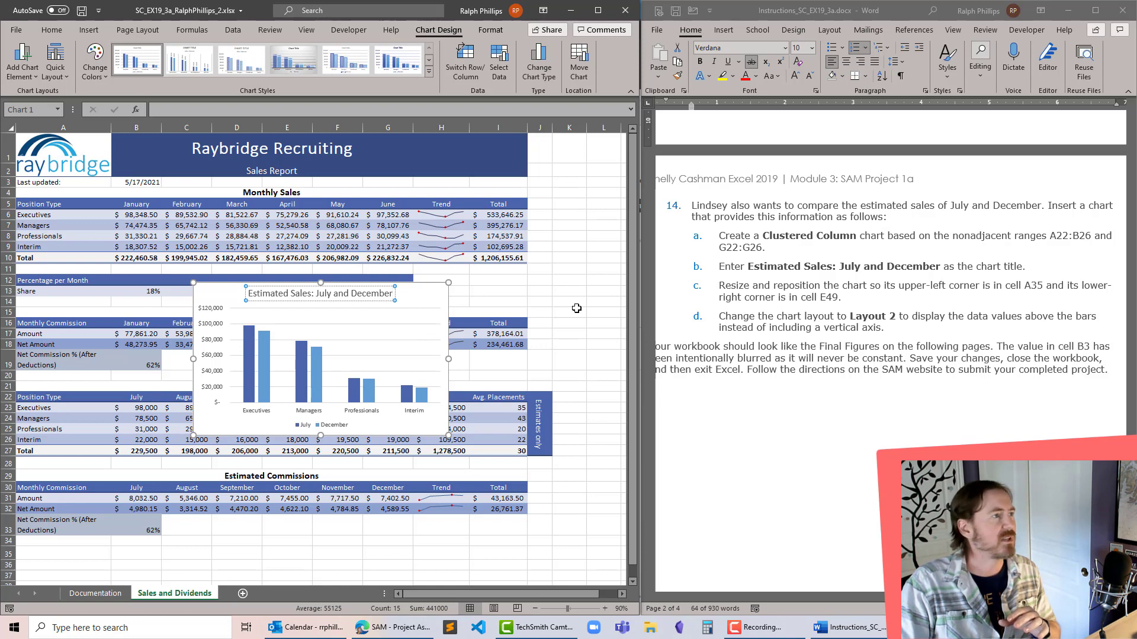
- Fit the chart between cell A35 (upper-left corner) and cell E49 (lower-right corner), and apply chart Layout 2
{"action": "scroll", "coordinate": [599, 231], "scroll_direction": "down", "scroll_amount": 3}
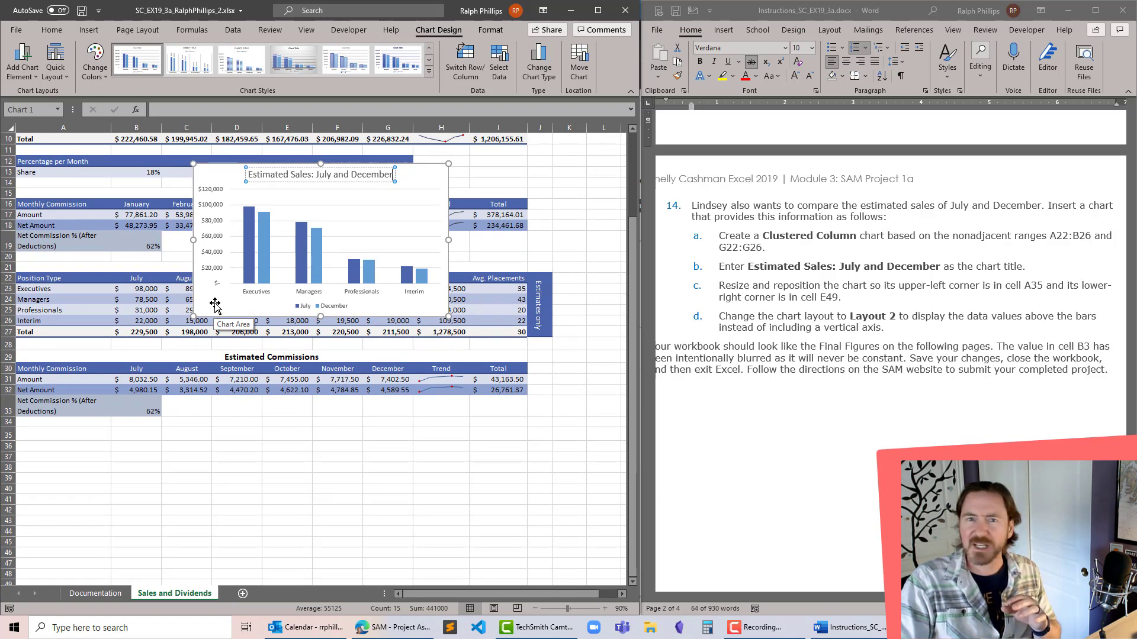
{"action": "mouse_move", "coordinate": [214, 305]}
{"action": "left_mouse_down"}
{"action": "mouse_move", "coordinate": [224, 406]}
{"action": "mouse_move", "coordinate": [135, 589]}
{"action": "mouse_move", "coordinate": [94, 543]}
{"action": "mouse_move", "coordinate": [41, 584]}
{"action": "mouse_move", "coordinate": [40, 572]}
{"action": "left_mouse_up"}
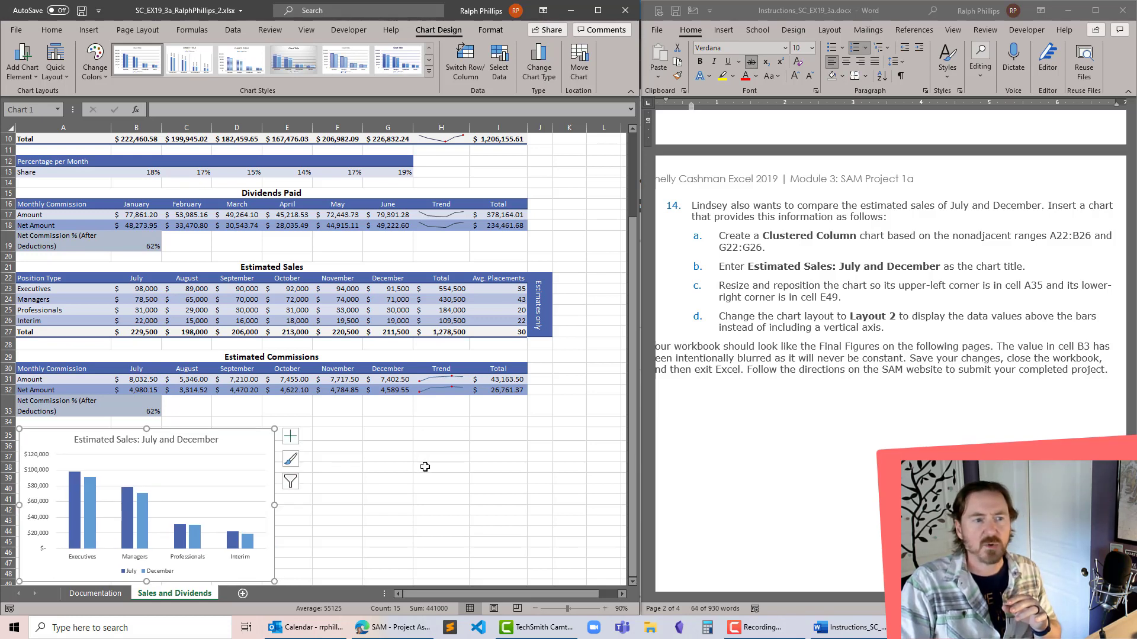
{"action": "scroll", "coordinate": [425, 467], "scroll_direction": "down", "scroll_amount": 4}
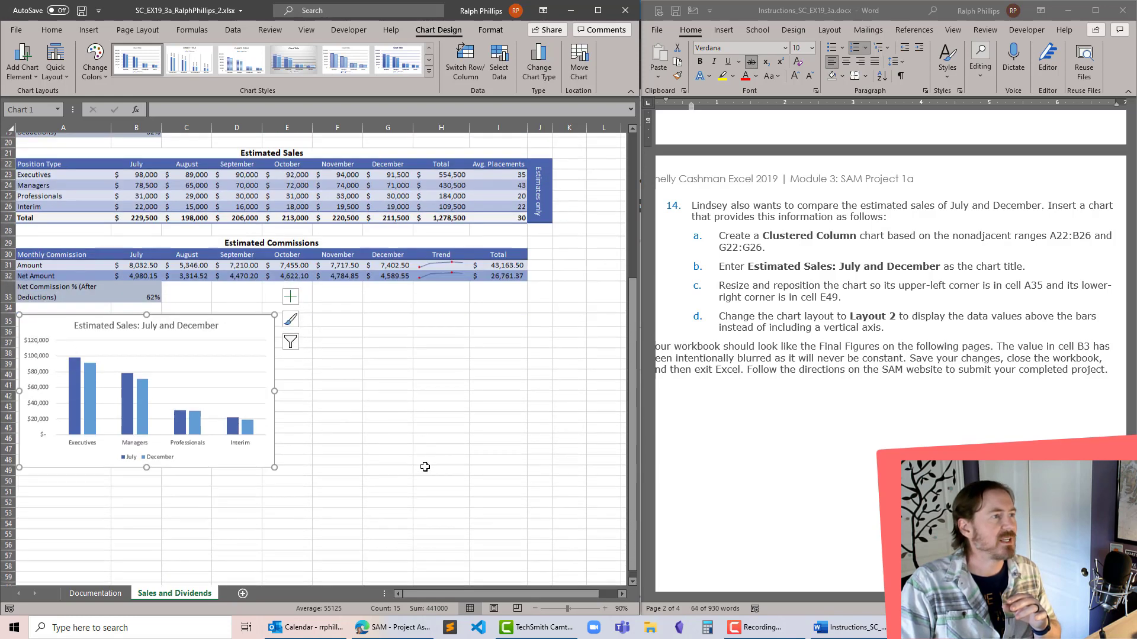
{"action": "left_click_drag", "start_coordinate": [276, 444], "coordinate": [304, 443]}
{"action": "left_click_drag", "start_coordinate": [299, 446], "coordinate": [308, 446]}
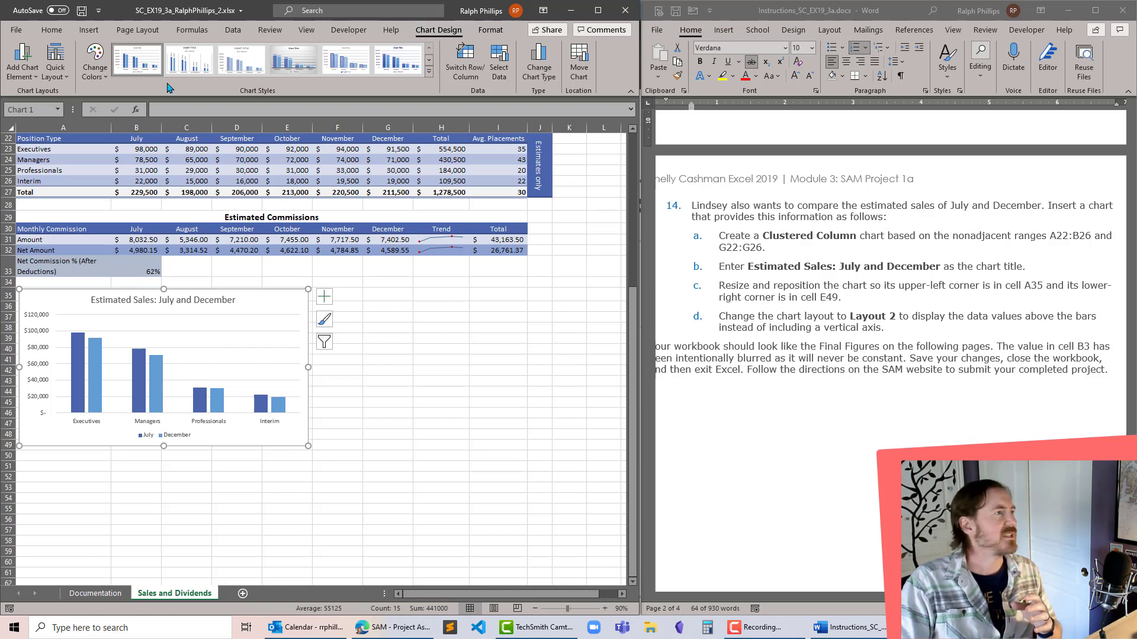
{"action": "left_click", "coordinate": [55, 67]}
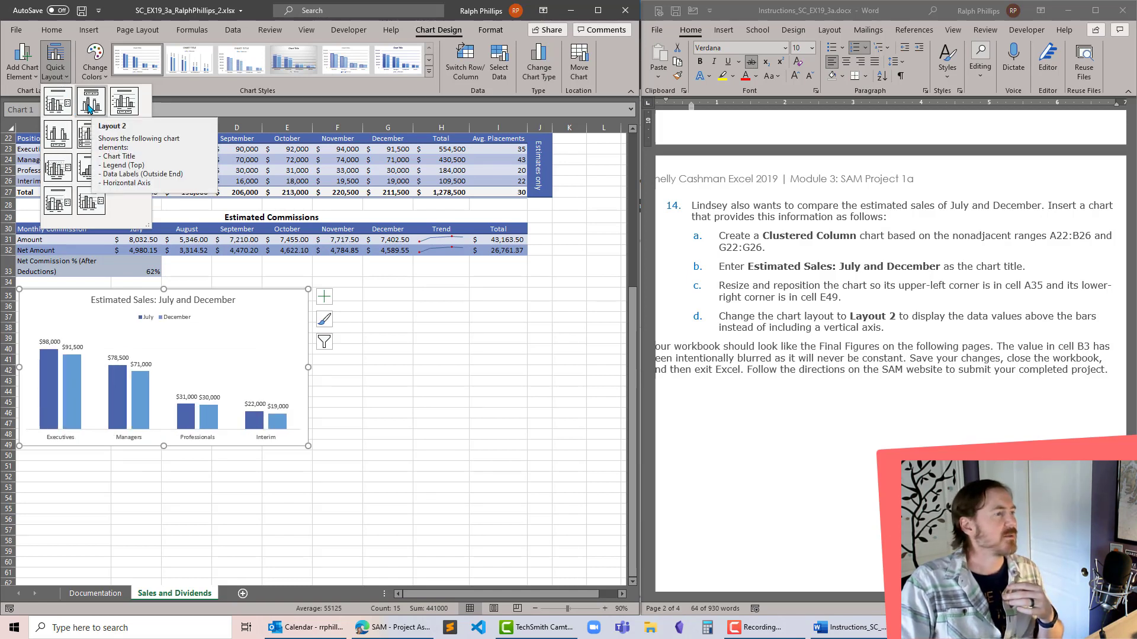
{"action": "left_click", "coordinate": [90, 107]}
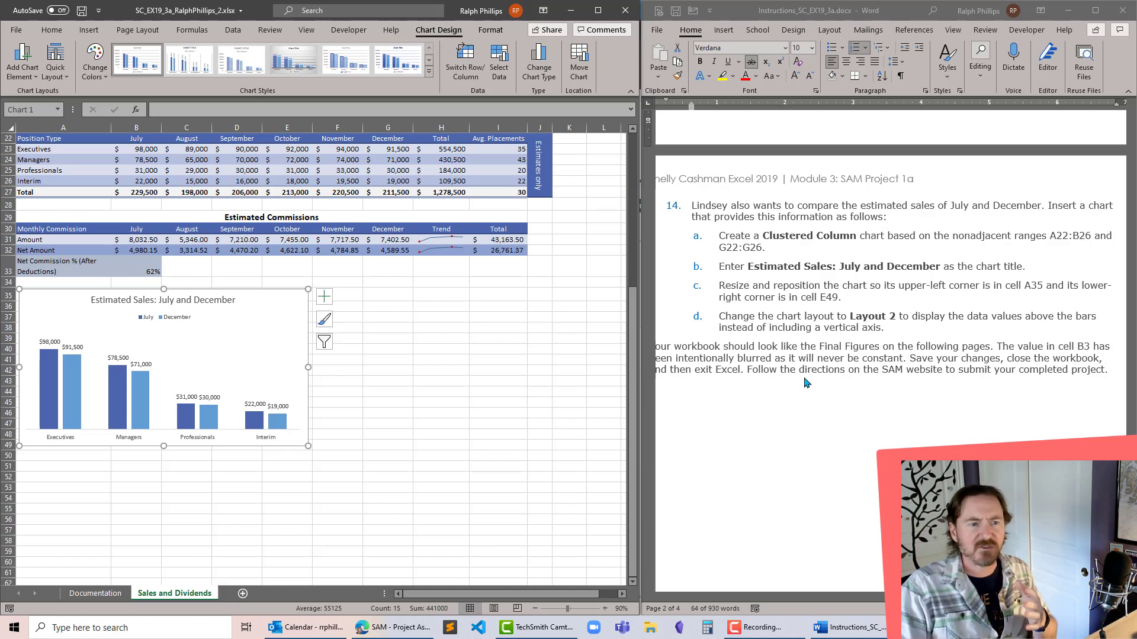
- Strike through completed step 14 and its substeps a to d in the Word instruction document
{"action": "left_click", "coordinate": [694, 221]}
{"action": "left_click_drag", "start_coordinate": [690, 217], "coordinate": [886, 329]}
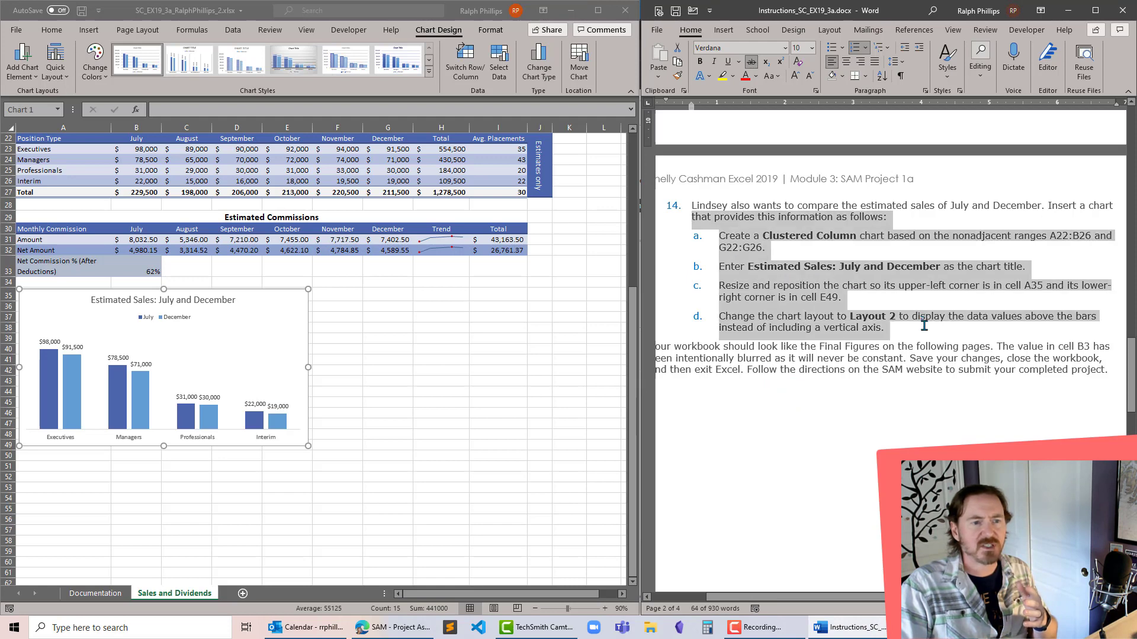
{"action": "left_click", "coordinate": [752, 62]}
{"action": "left_click", "coordinate": [734, 412]}
- Compare the finished Sales and Dividends sheet and its chart with the final figure at the end of the instruction document
{"action": "scroll", "coordinate": [732, 402], "scroll_direction": "down", "scroll_amount": 10}
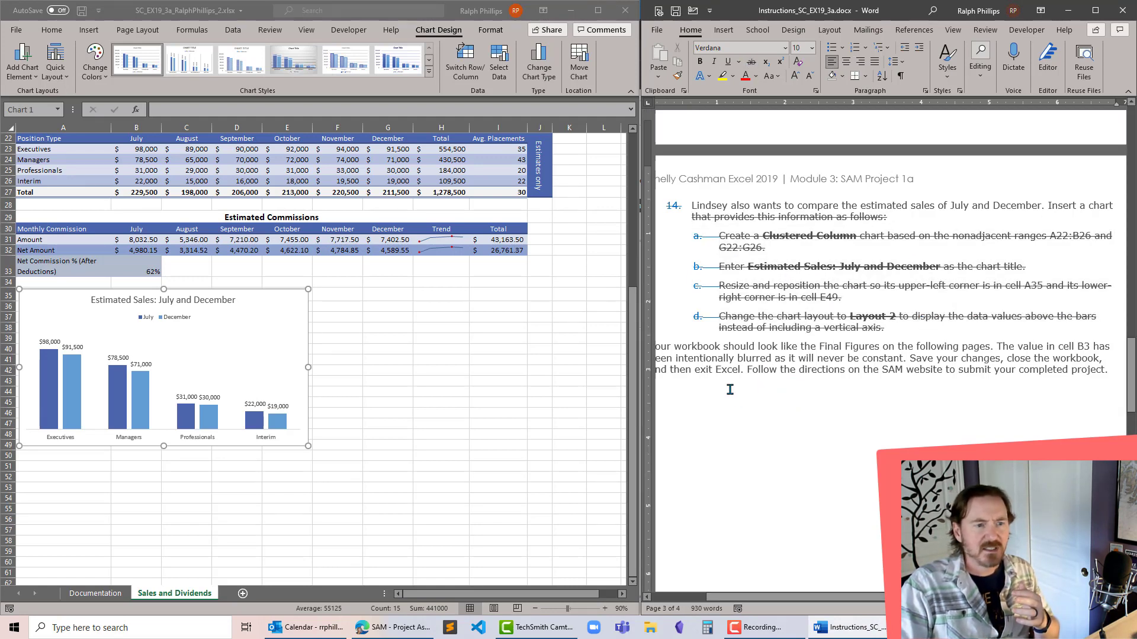
{"action": "scroll", "coordinate": [733, 396], "scroll_direction": "down", "scroll_amount": 10}
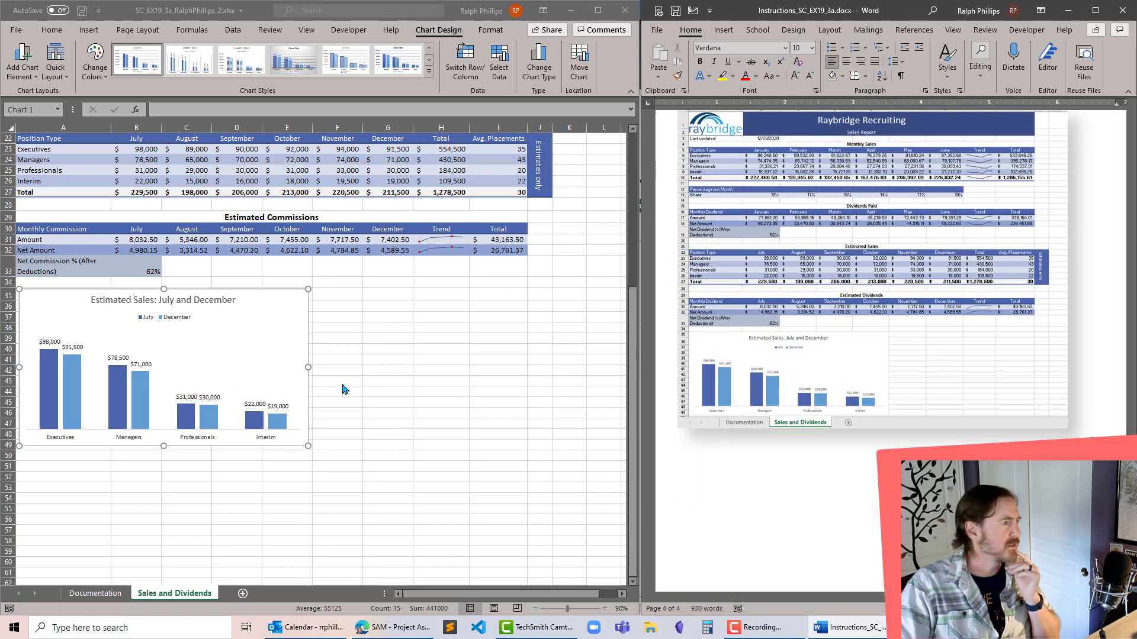
{"action": "left_click", "coordinate": [455, 358]}
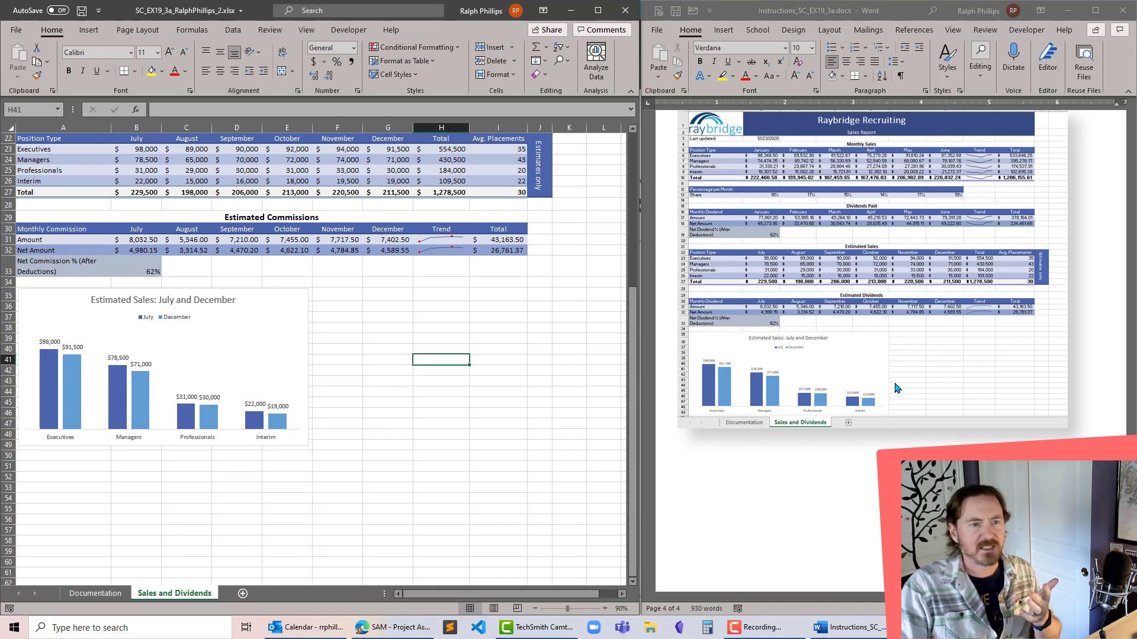
- Check the Sales and Dividends sheet from its upper rows against the final figure, and save the finished workbook
{"action": "scroll", "coordinate": [897, 388], "scroll_direction": "up", "scroll_amount": 3}
{"action": "scroll", "coordinate": [448, 402], "scroll_direction": "up", "scroll_amount": 4}
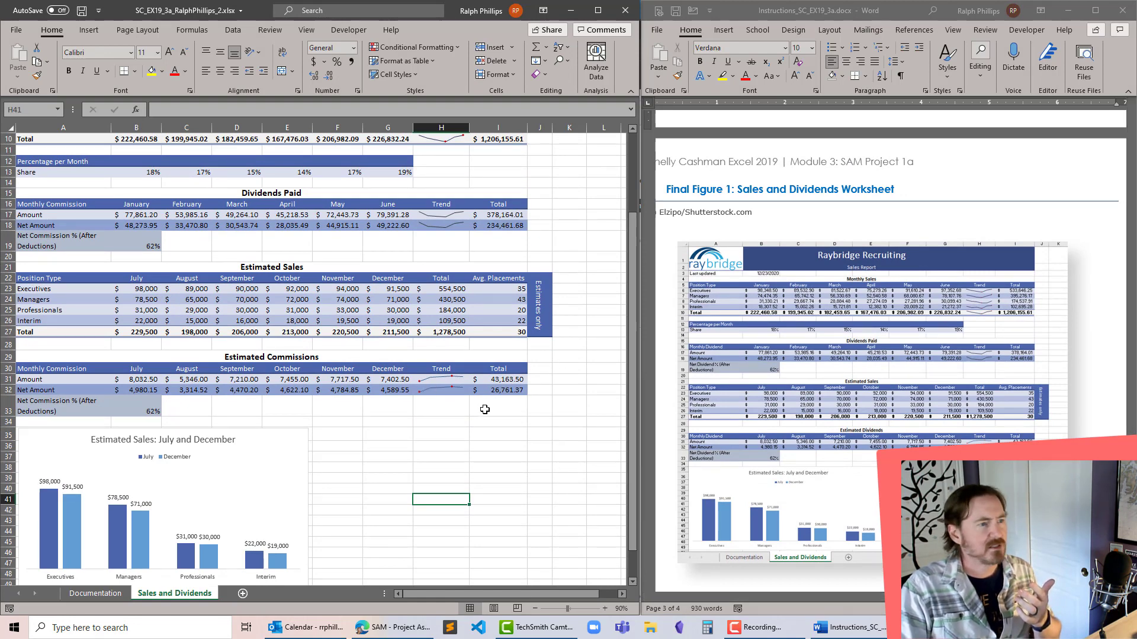
{"action": "scroll", "coordinate": [484, 409], "scroll_direction": "up", "scroll_amount": 3}
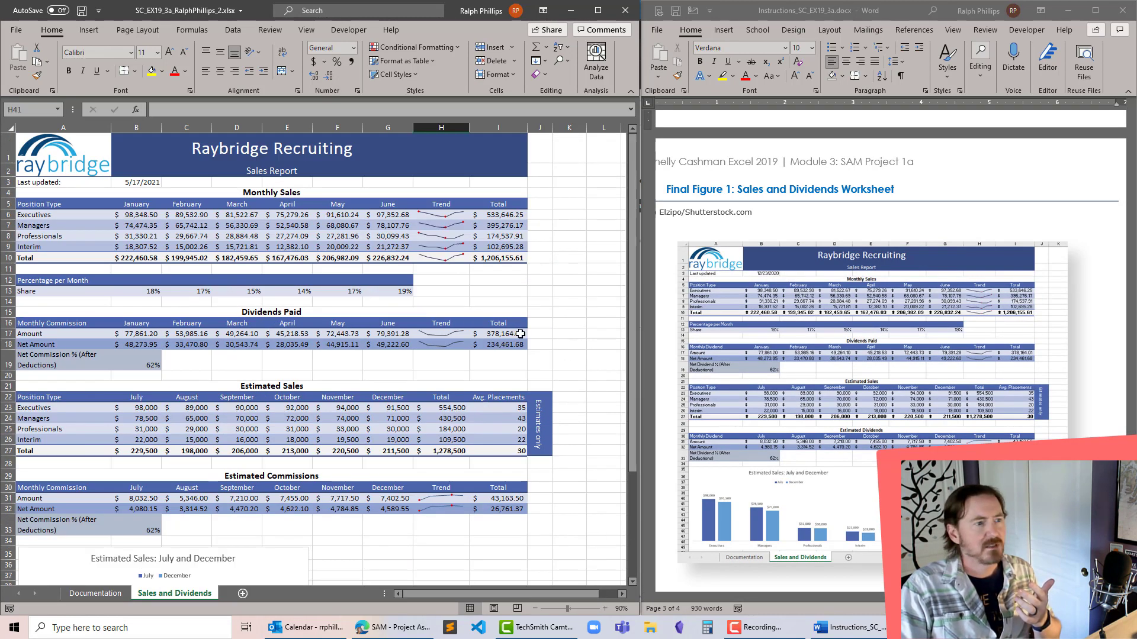
{"action": "scroll", "coordinate": [883, 449], "scroll_direction": "up", "scroll_amount": 2}
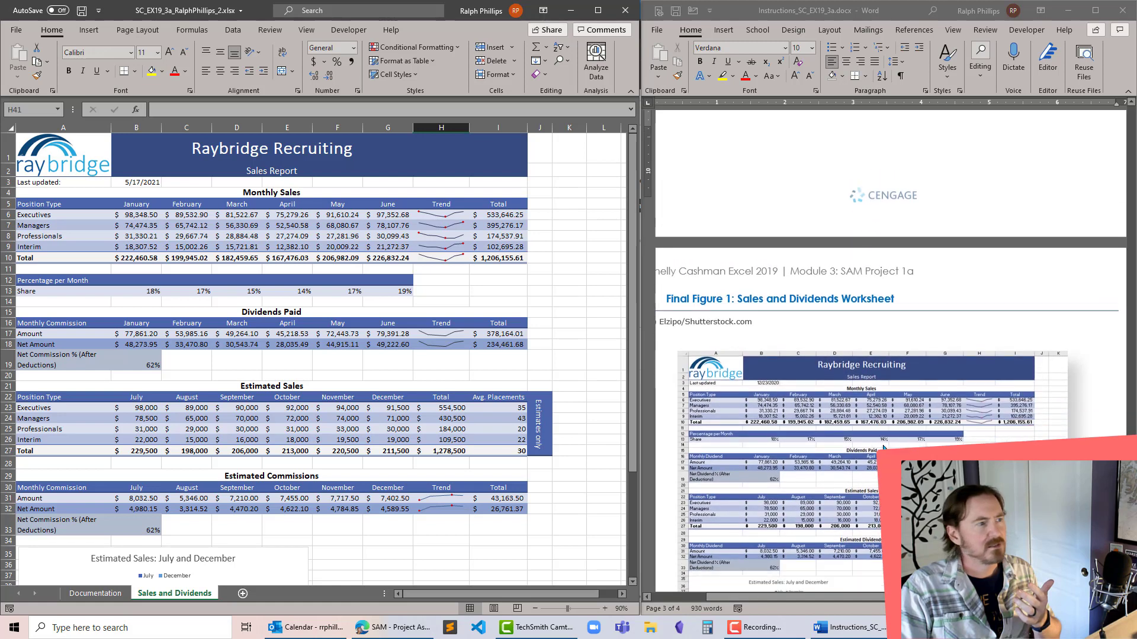
{"action": "scroll", "coordinate": [883, 448], "scroll_direction": "down", "scroll_amount": 10}
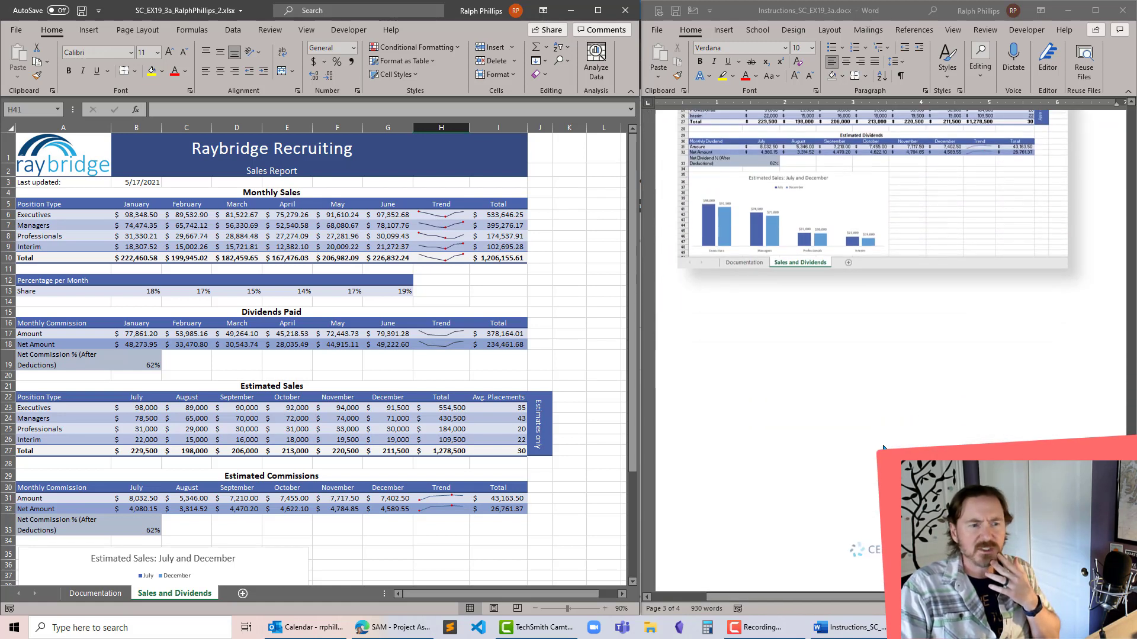
{"action": "left_click", "coordinate": [81, 10]}
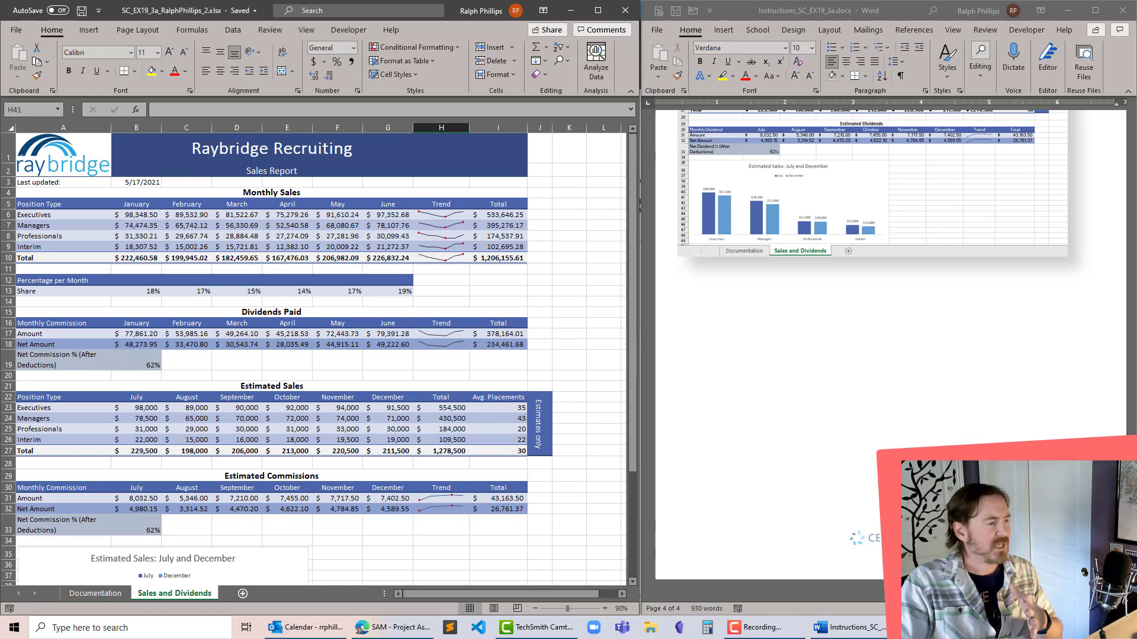
- Switch to the SAM project assignment page in the browser and continue to Step 2 of 2 of the submission
{"action": "left_click", "coordinate": [404, 631]}
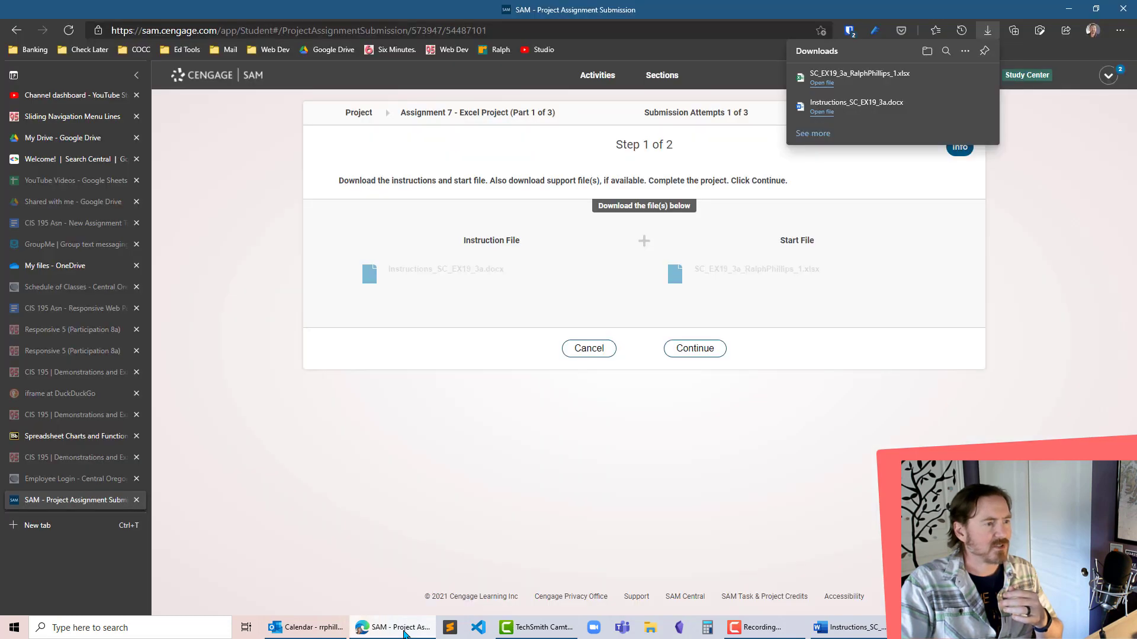
{"action": "left_click", "coordinate": [1111, 192]}
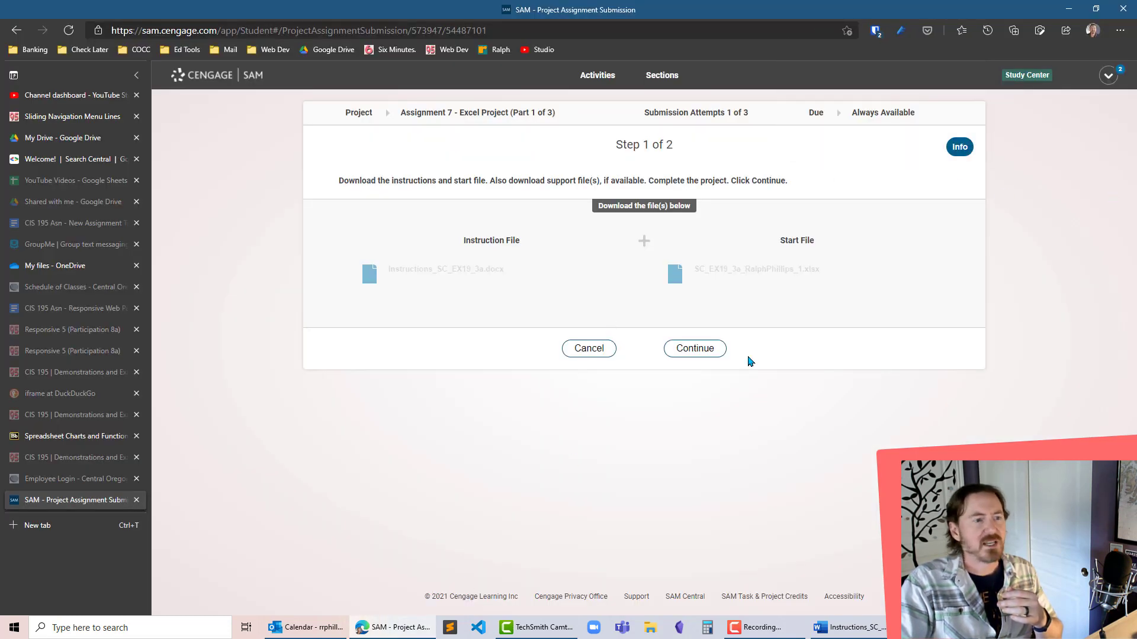
{"action": "left_click", "coordinate": [694, 350]}
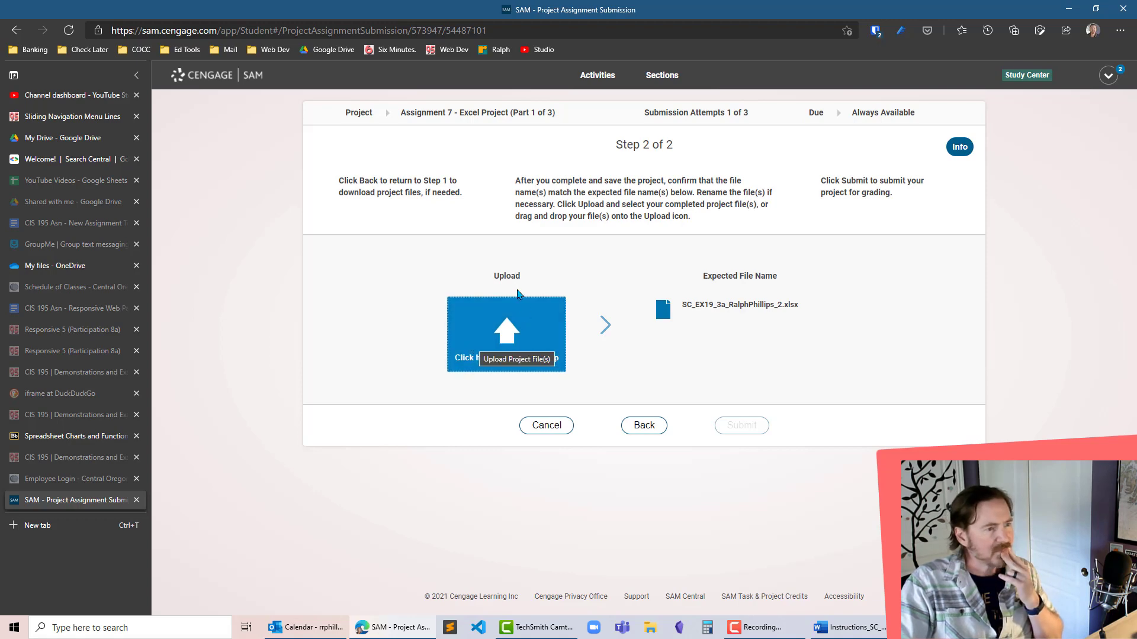
- Upload the completed SC_EX19_3a workbook (the _2.xlsx version) from the Desktop and submit it for grading
{"action": "left_click", "coordinate": [469, 347]}
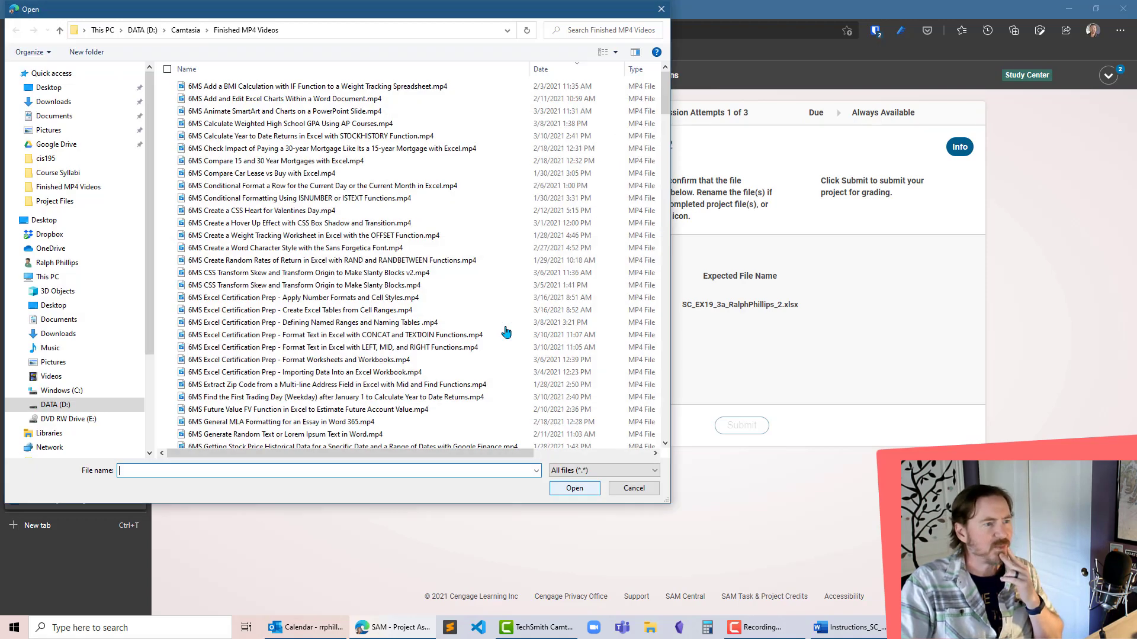
{"action": "left_click", "coordinate": [48, 90]}
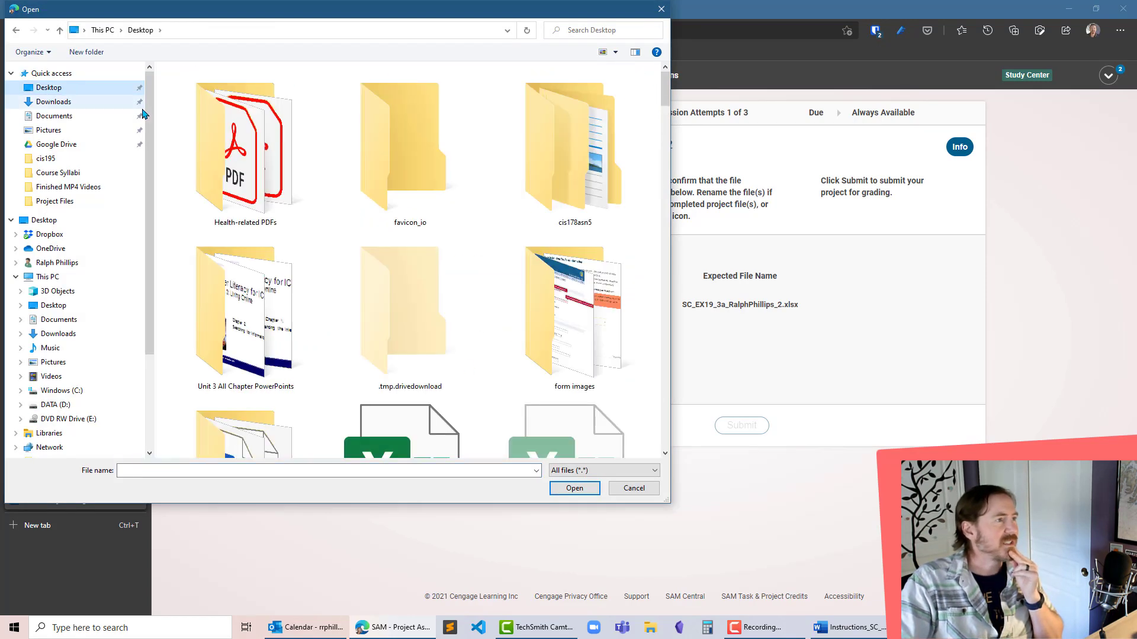
{"action": "scroll", "coordinate": [332, 125], "scroll_direction": "down", "scroll_amount": 3}
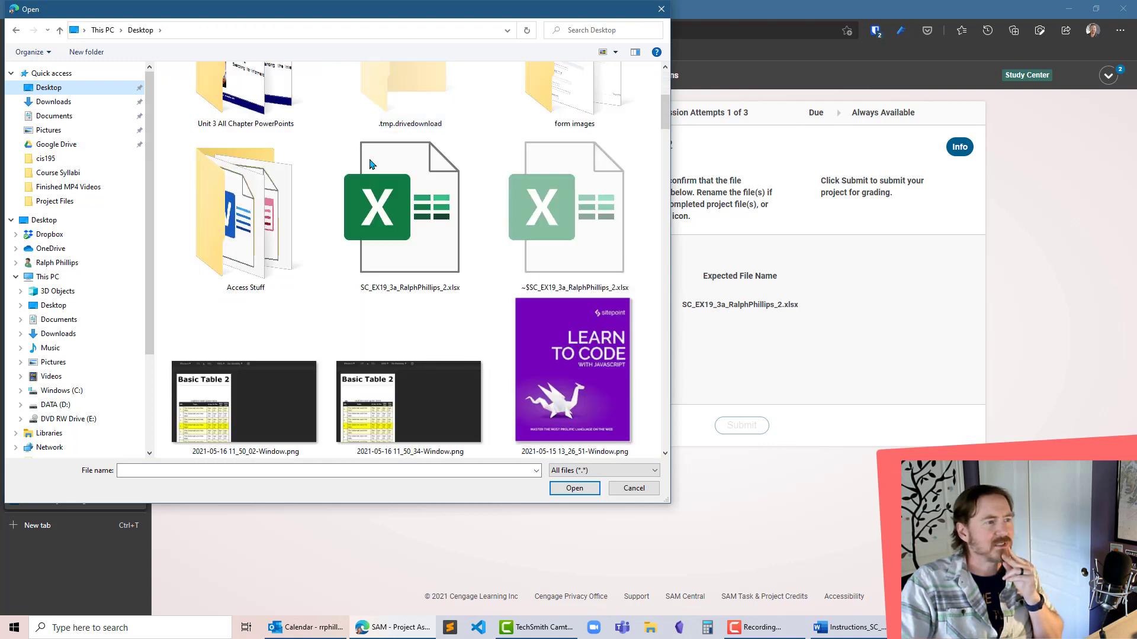
{"action": "double_click", "coordinate": [404, 212]}
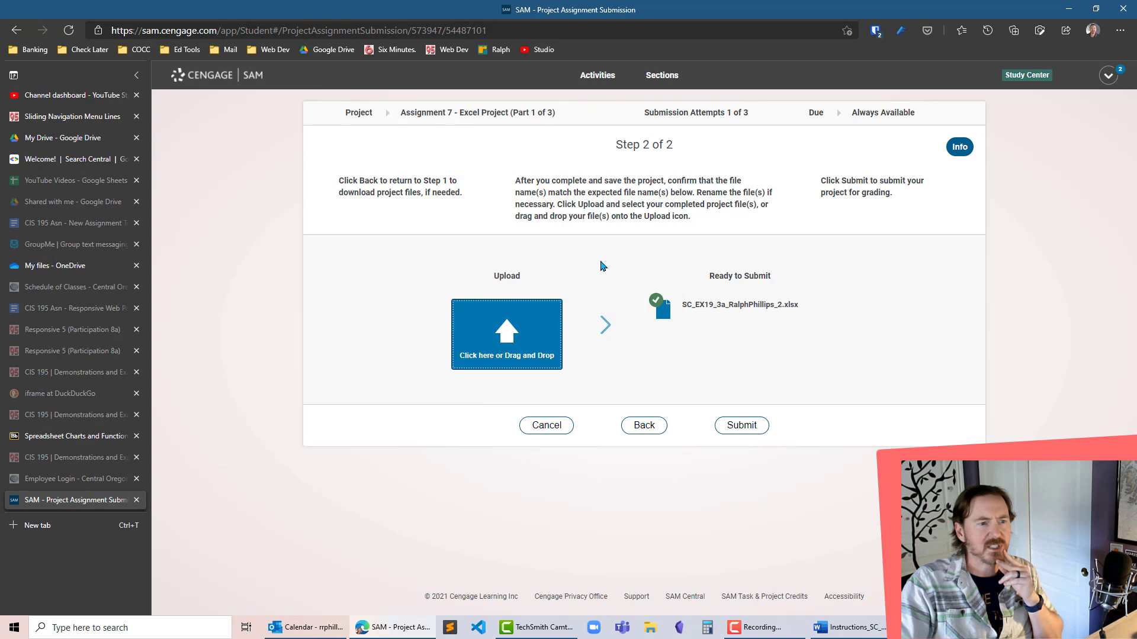
{"action": "left_click", "coordinate": [743, 426]}
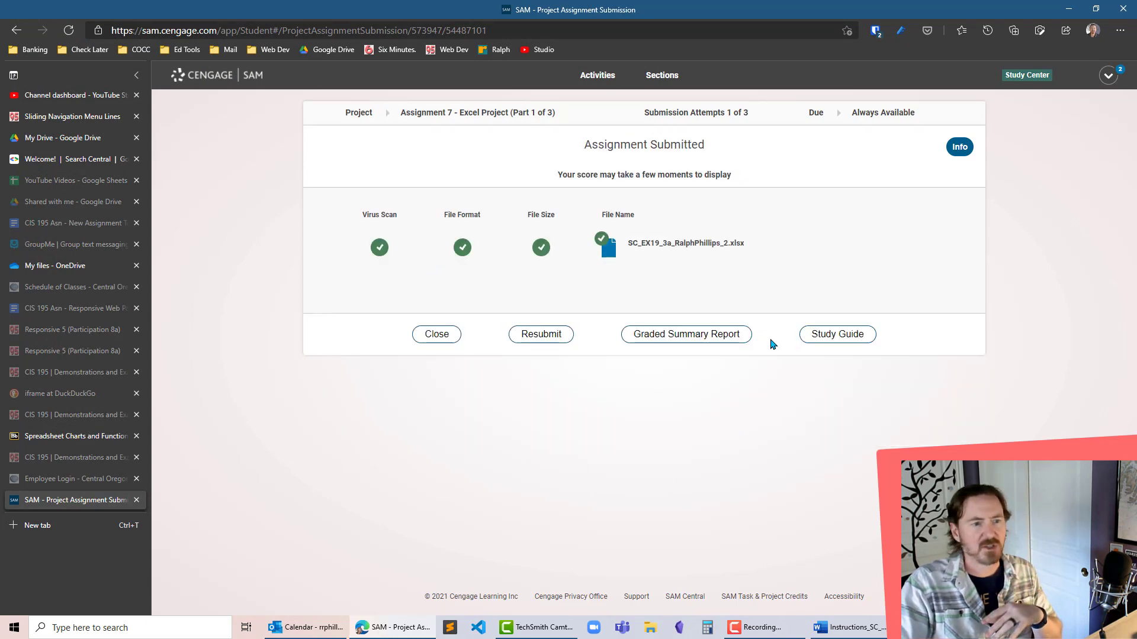
- Download the Graded Summary Report of the submission, open it in Excel and enable editing
{"action": "left_click", "coordinate": [681, 339]}
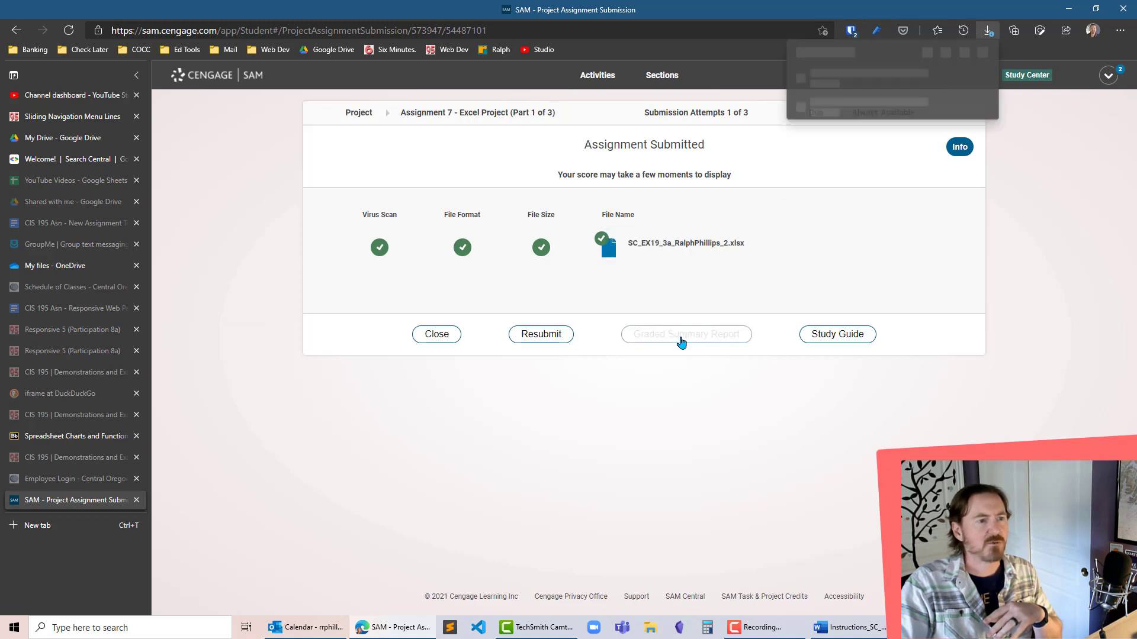
{"action": "left_click", "coordinate": [838, 95]}
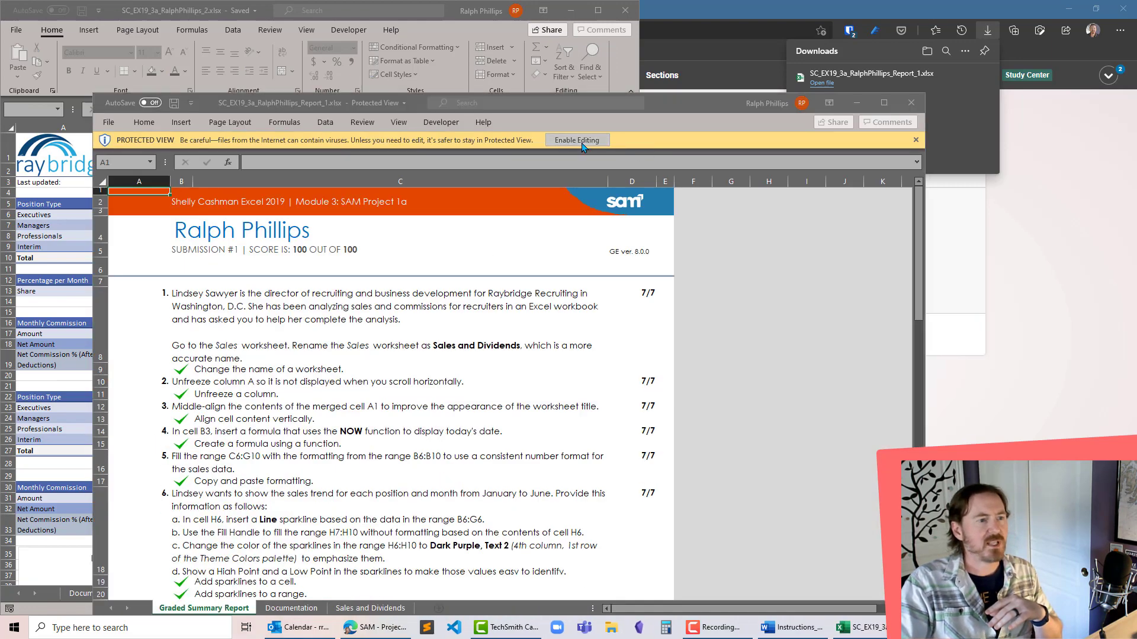
{"action": "left_click", "coordinate": [577, 140]}
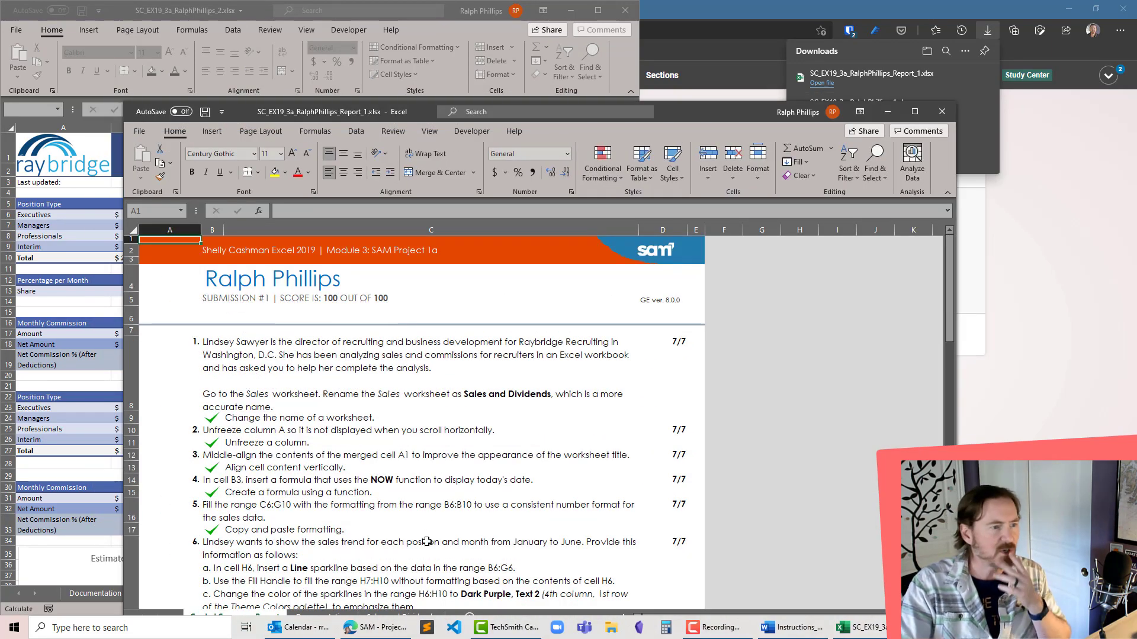
- Review the graded steps in the summary report, and close the report without saving changes
{"action": "scroll", "coordinate": [454, 476], "scroll_direction": "down", "scroll_amount": 4}
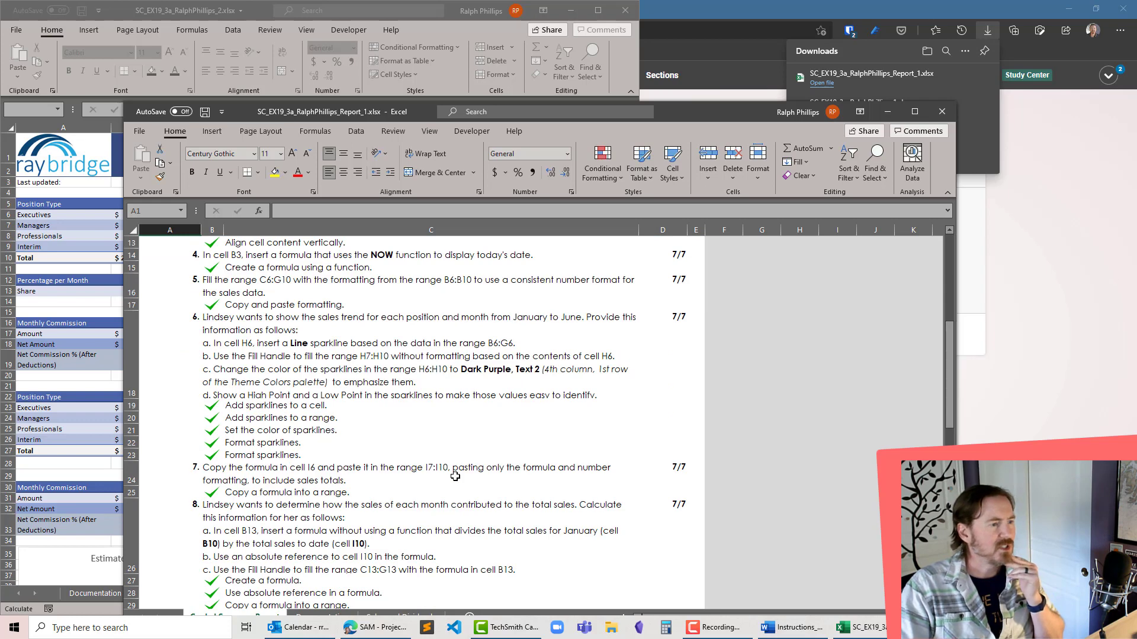
{"action": "scroll", "coordinate": [455, 476], "scroll_direction": "up", "scroll_amount": 4}
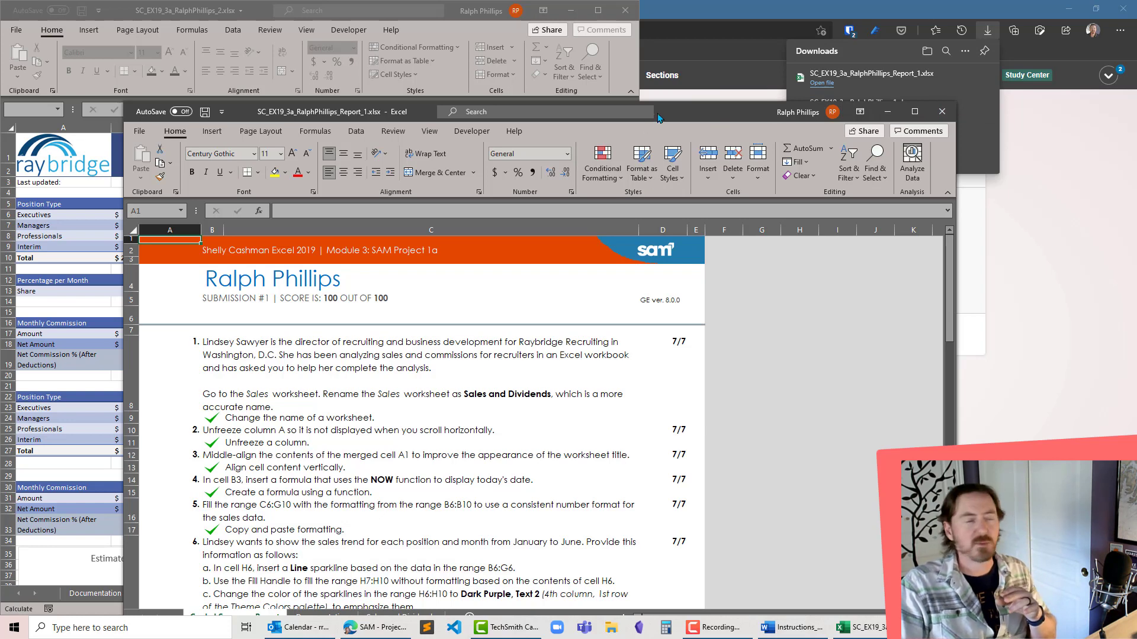
{"action": "left_click", "coordinate": [941, 112]}
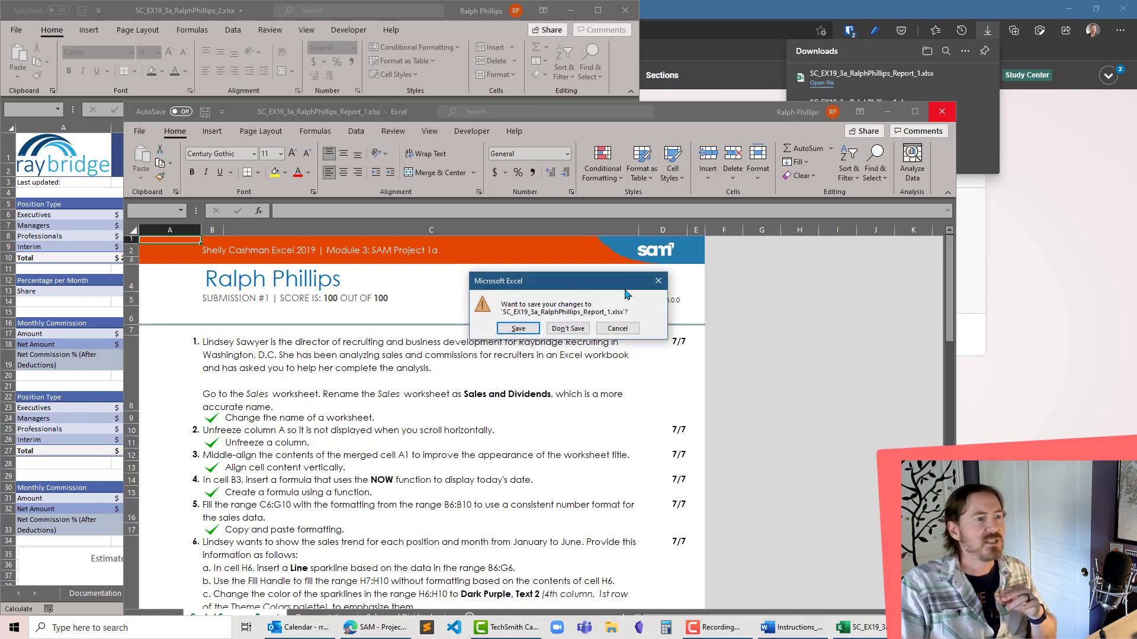
{"action": "left_click", "coordinate": [571, 329]}
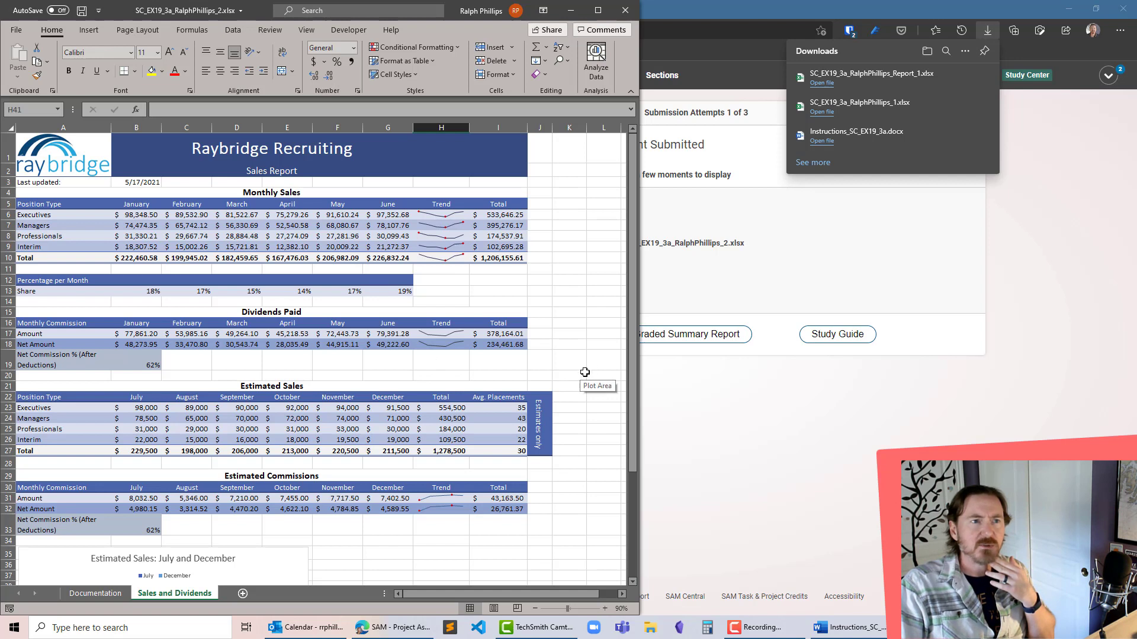
{"action": "left_click", "coordinate": [567, 314]}
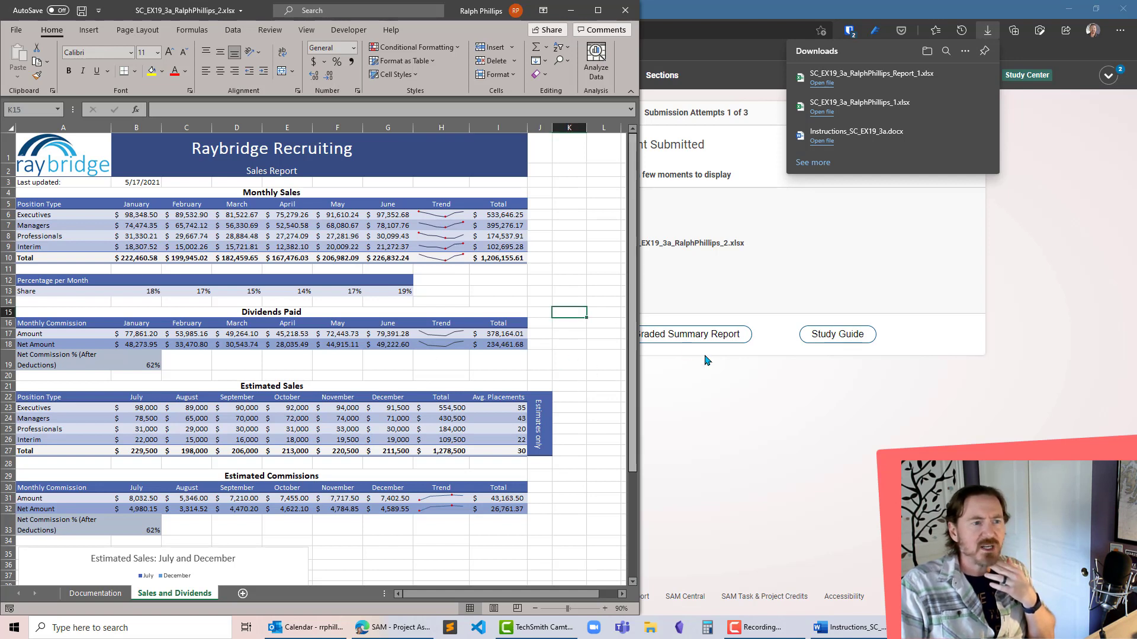